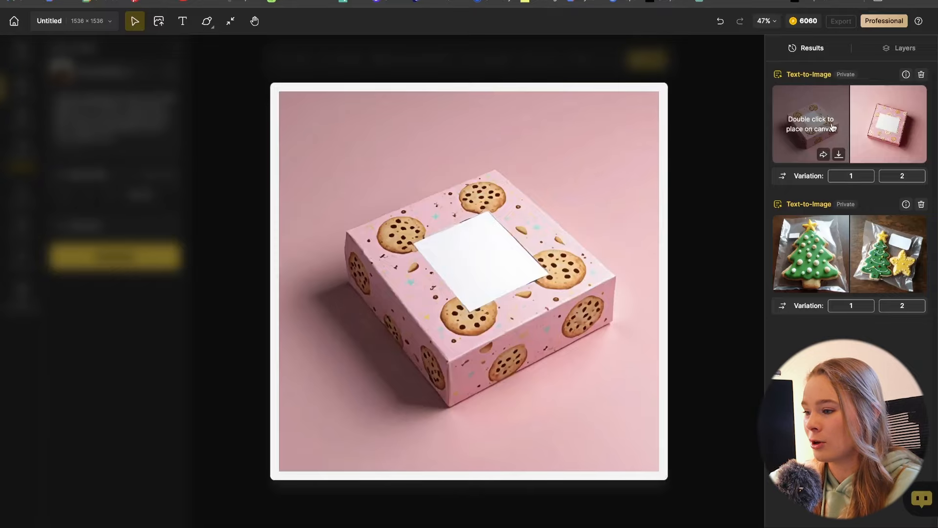
Download both generated pink cookie box images and place the first one, with the large cookies, on the canvas
left_click(838, 154)
left_click(497, 340)
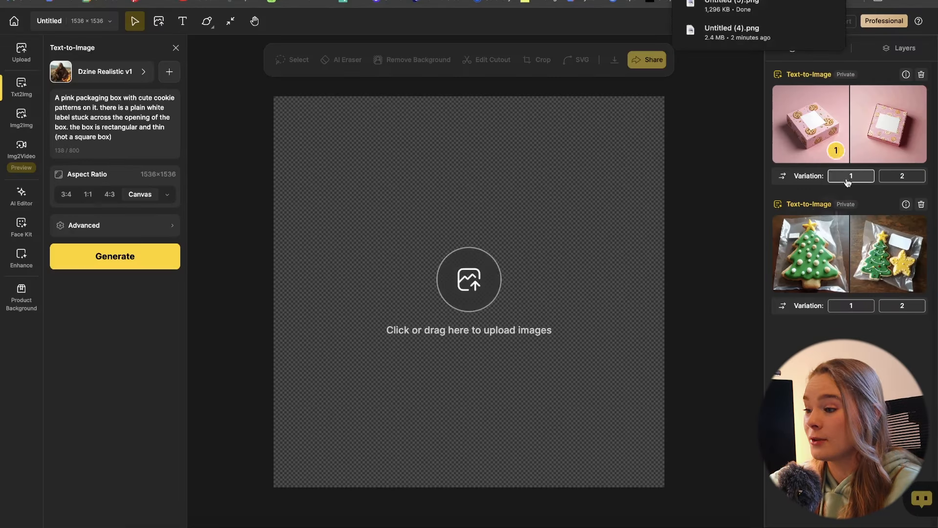
left_click(905, 154)
left_click(519, 335)
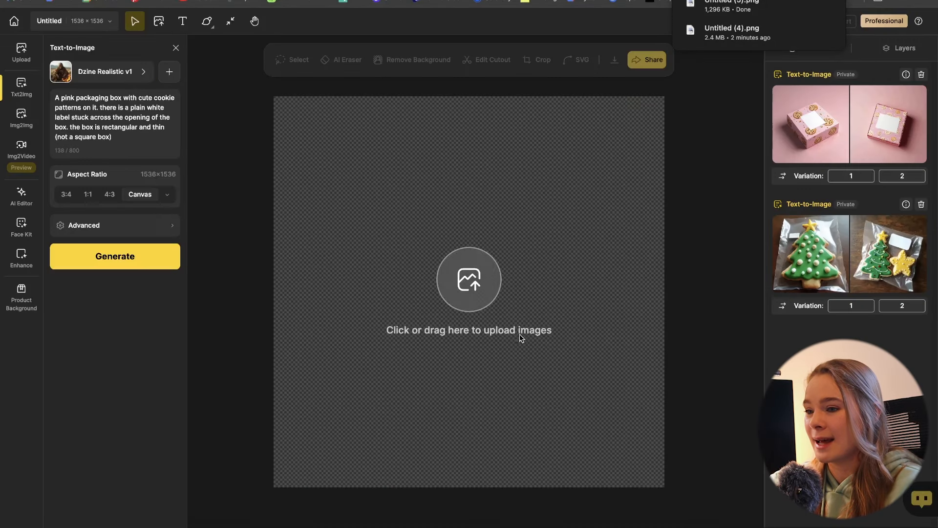
mouse_move(865, 120)
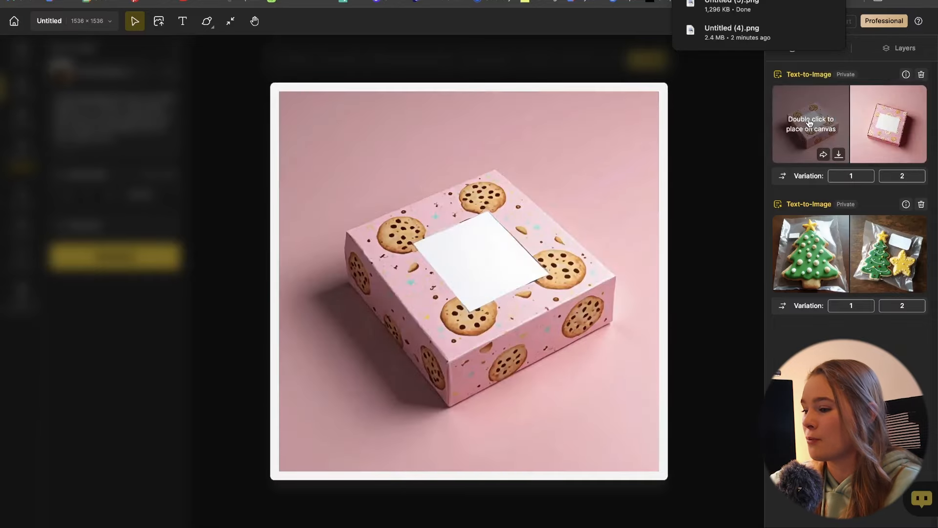
double_click(810, 122)
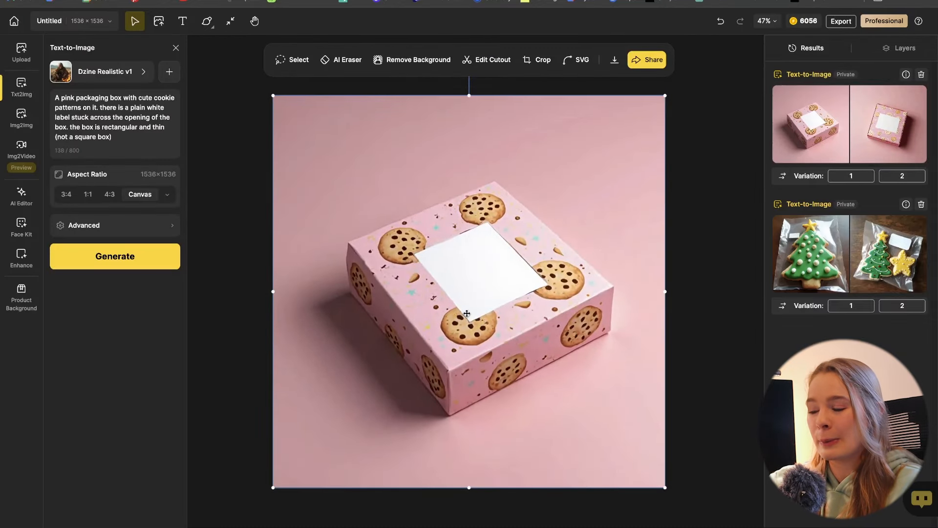
Replace the prompt with "macbook laptop with a pink background. There is nothing on the screen. There are beautiful decorated sugar cookies"
triple_click(115, 118)
key("BackSpace")
type("macbook laptop with a pi")
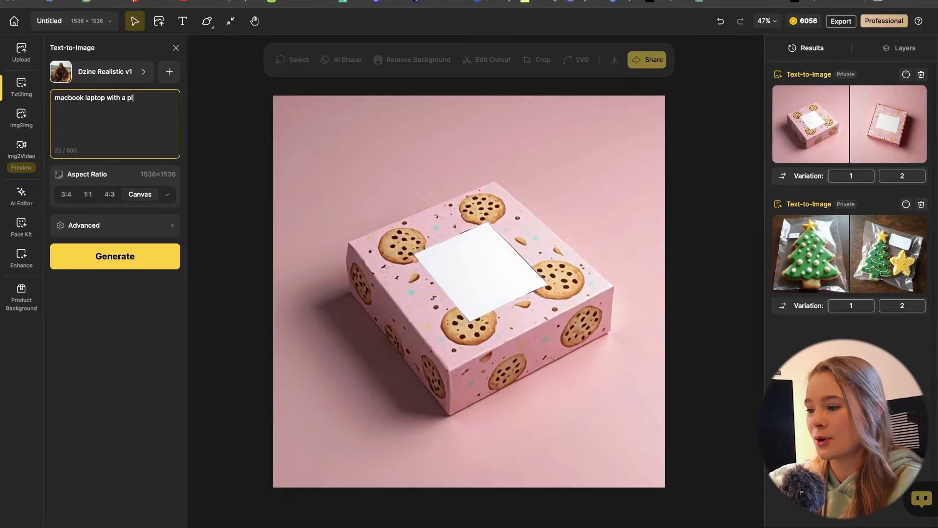
type("nk background. There is nothing on the screen. There are beautiful decorated sugar cookie")
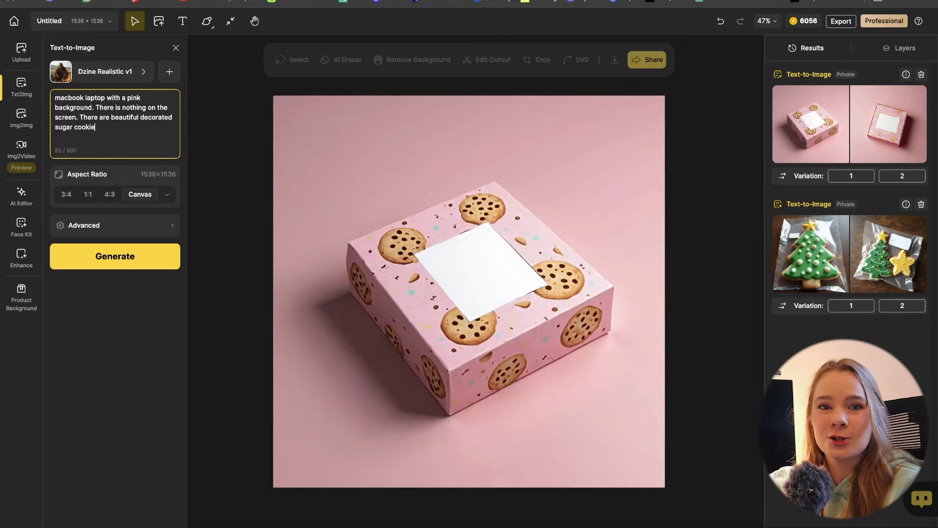
type("s")
Reword the prompt's last sentence to "There is a beautiful pink heart shaped decorated sugar cookies next to the laptop." and generate the images
left_click_drag(99, 117, 140, 117)
type("is a beautiful heart shaped")
left_click(142, 117)
type("pink")
left_click(158, 127)
type("next to the laptop.")
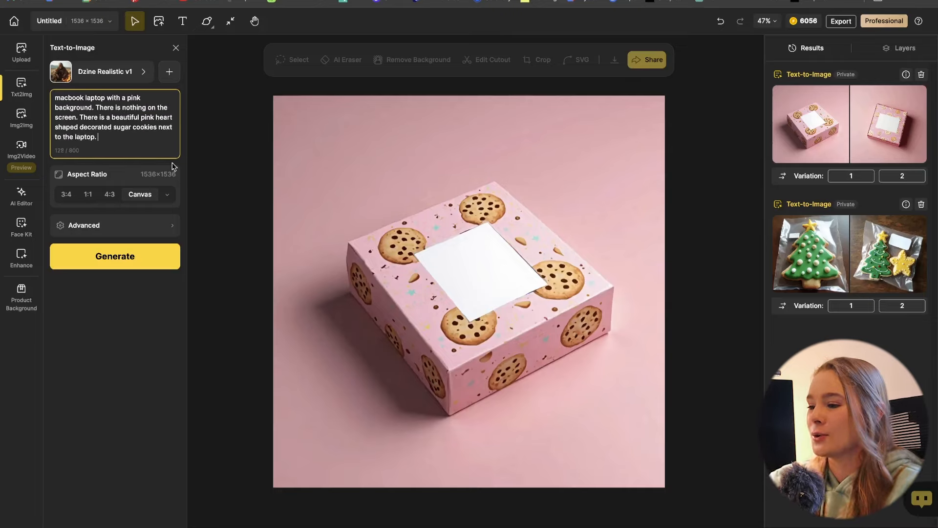
left_click(130, 254)
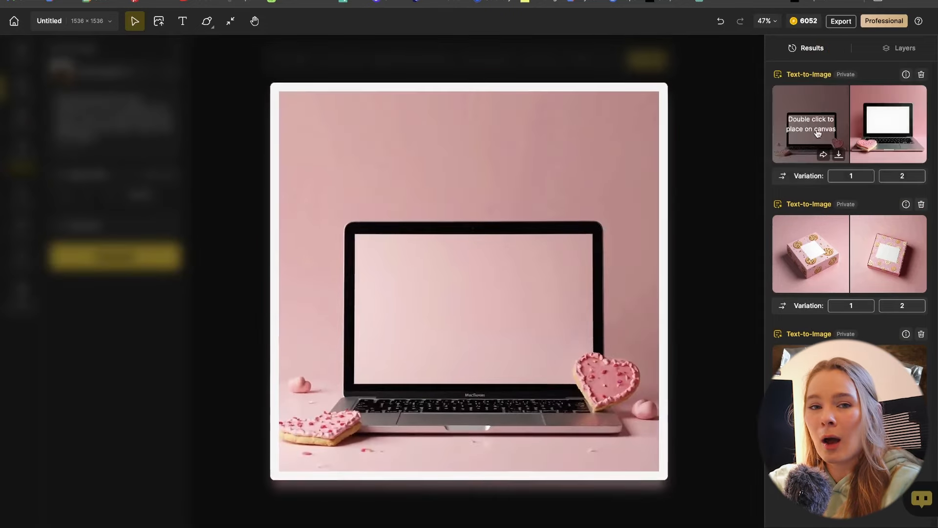
Download both generated laptop images and place the one with the pink screen on the canvas
mouse_move(859, 133)
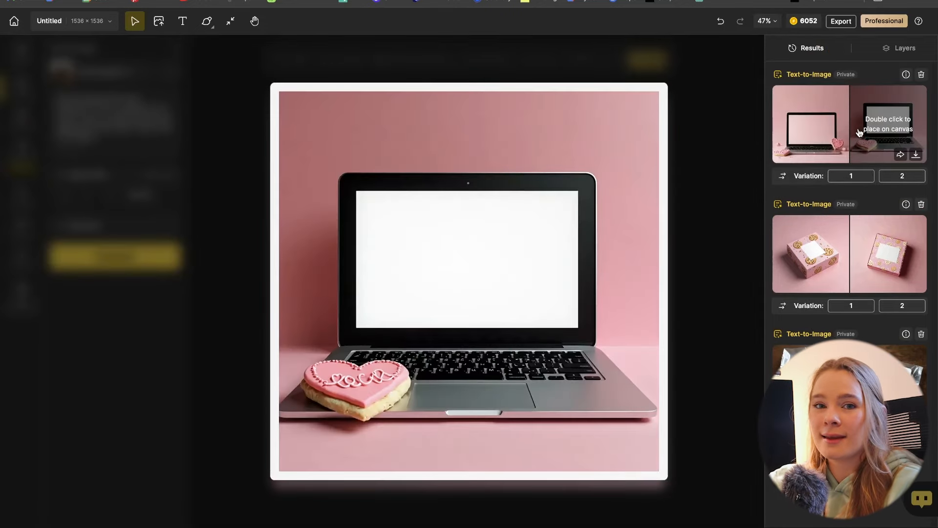
left_click(916, 154)
left_click(503, 335)
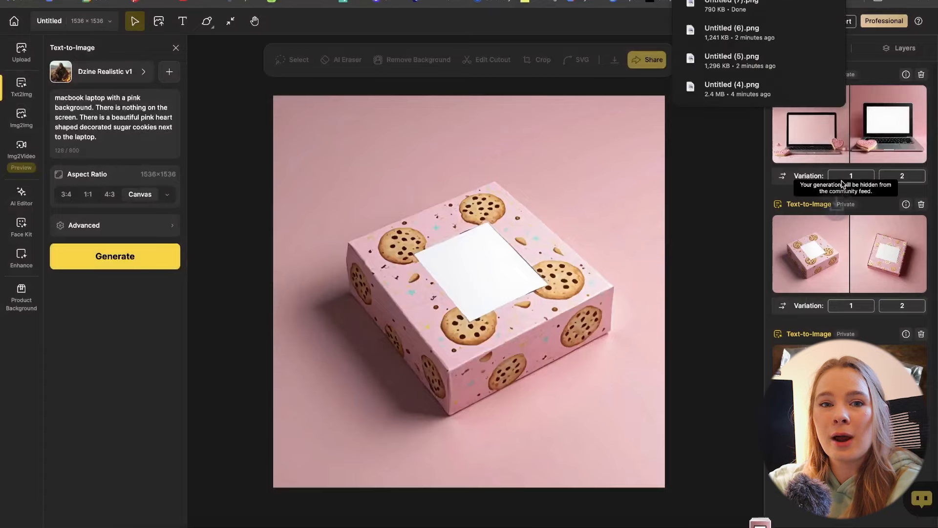
left_click(841, 154)
left_click(522, 332)
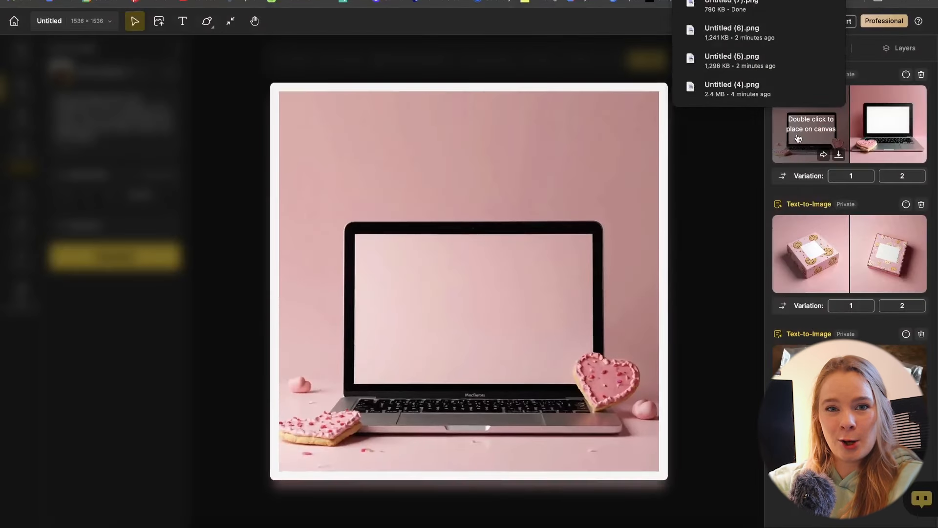
double_click(798, 139)
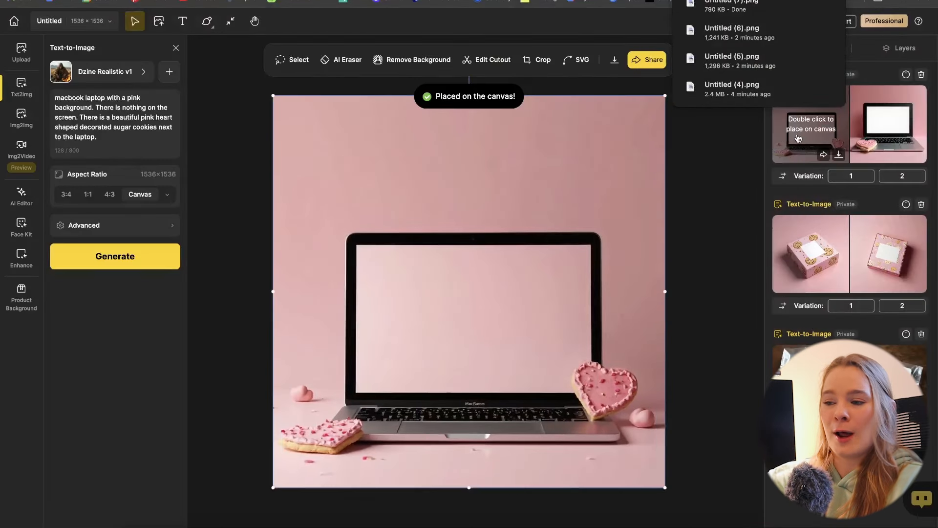
left_click(685, 262)
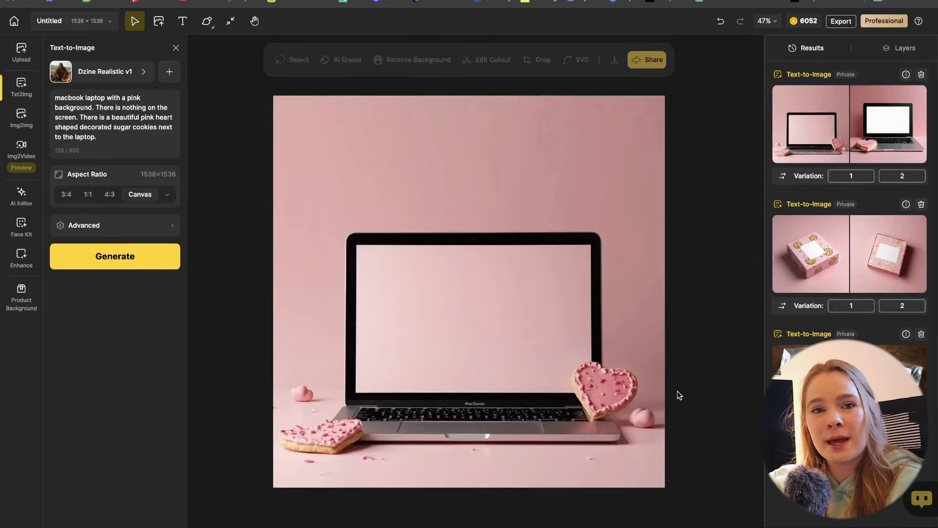
Leave the project for the home page and start the AI Background workflow from the Product category
left_click(176, 48)
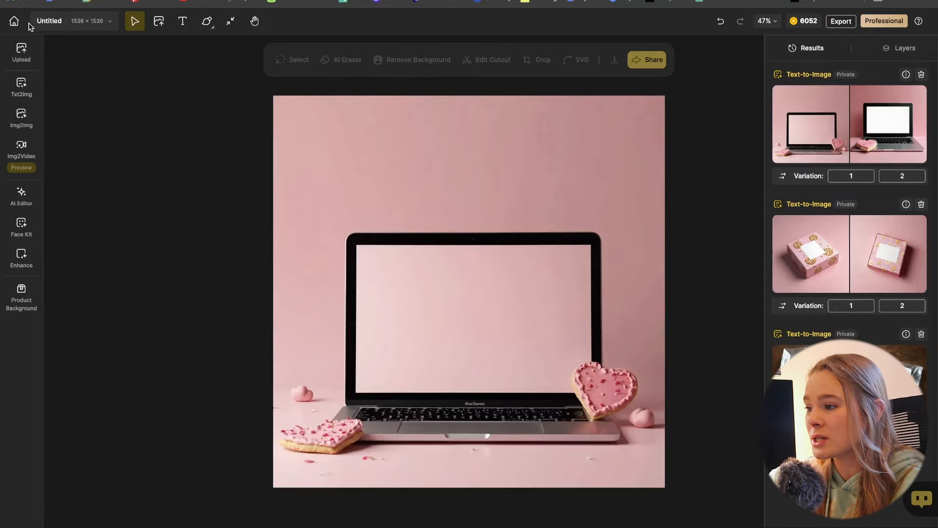
left_click(15, 21)
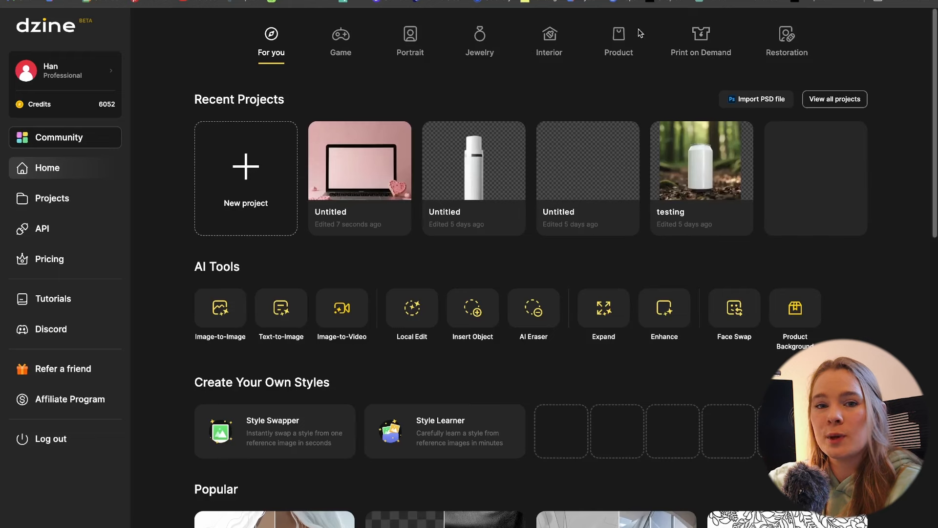
left_click(612, 33)
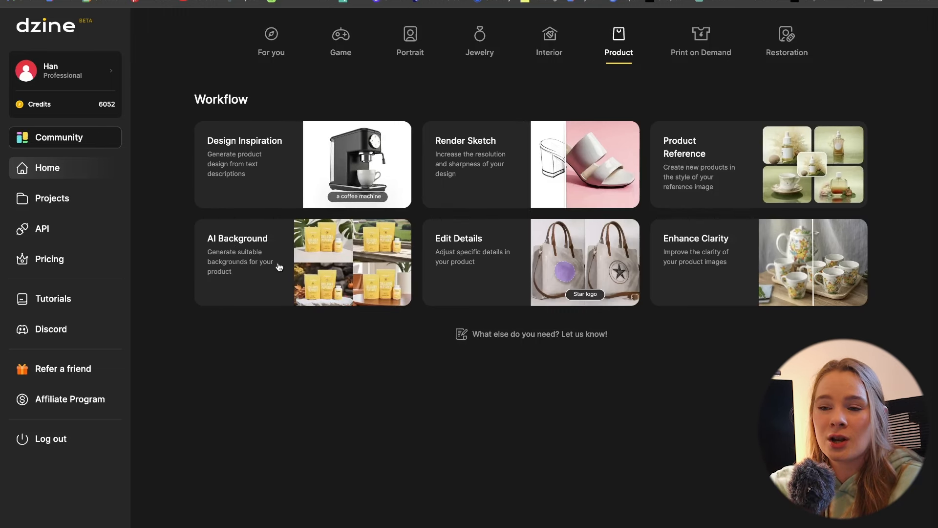
left_click(216, 263)
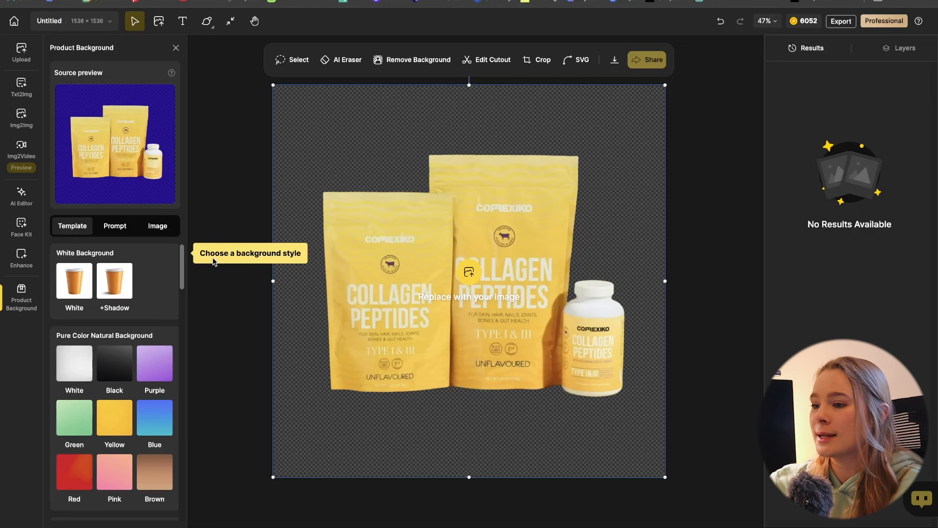
Replace the sample collagen product image on the canvas with the Woofit dog treat boxes image
left_click(116, 226)
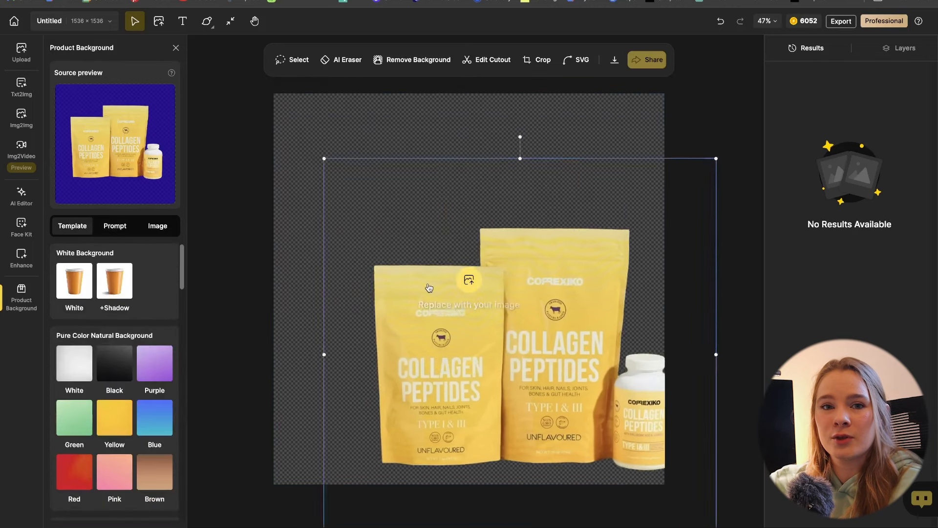
left_click_drag(429, 289, 379, 221)
key("Delete")
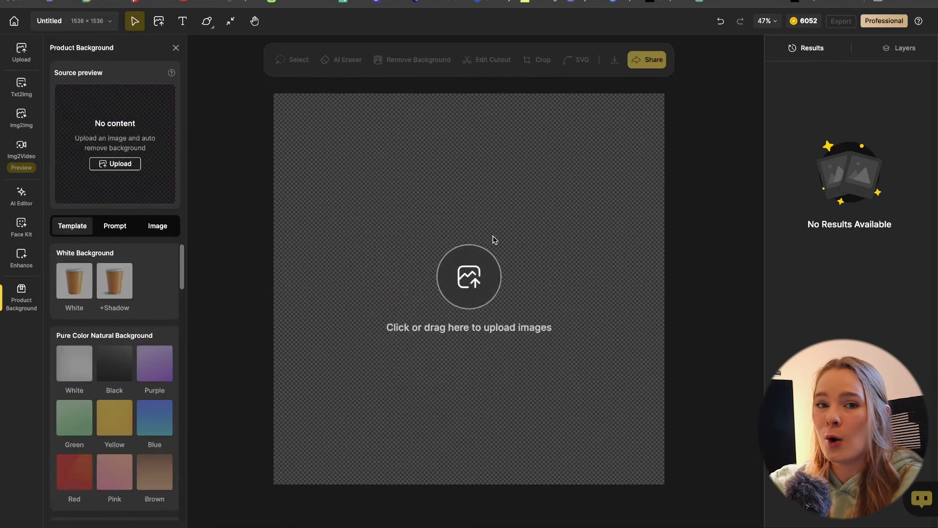
left_click_drag(627, 363, 502, 278)
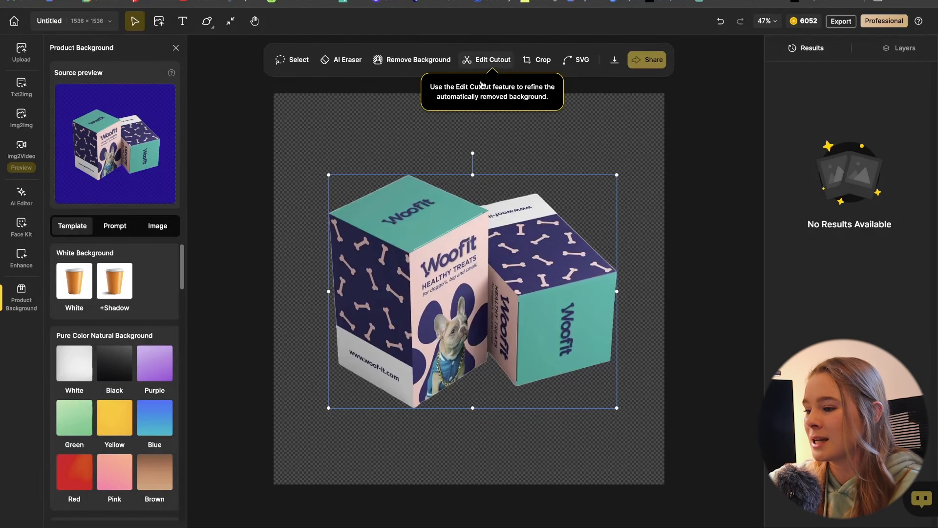
left_click(639, 268)
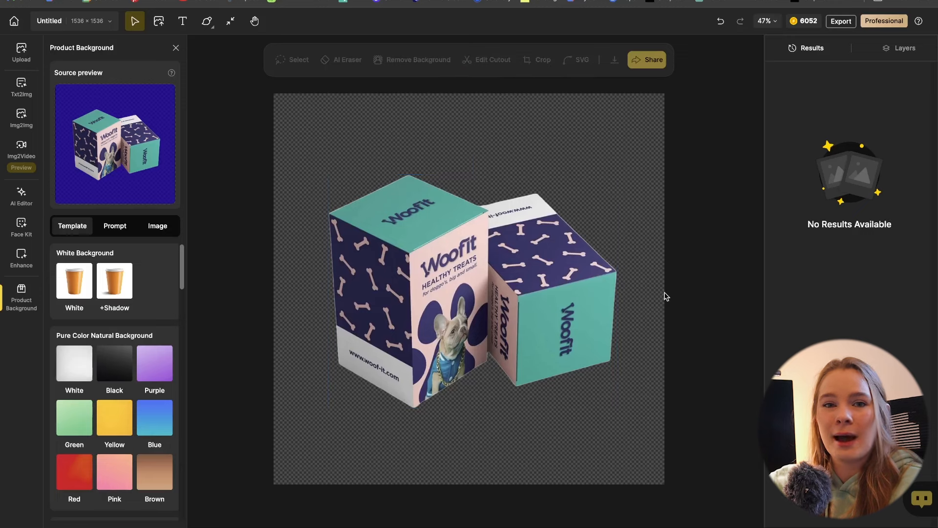
Generate backgrounds for the Woofit boxes with the white +Shadow template and the Wood mood template
scroll(115, 274, "down", 1)
left_click(114, 264)
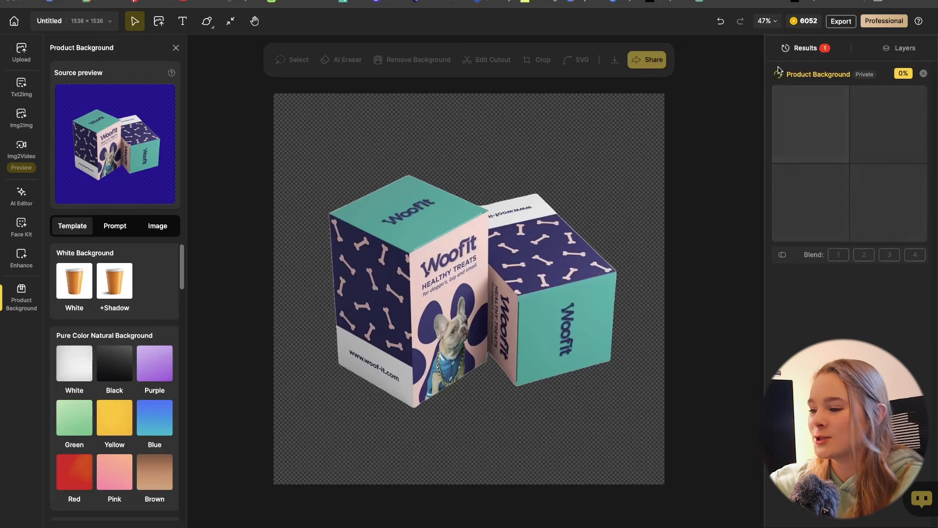
scroll(99, 353, "down", 5)
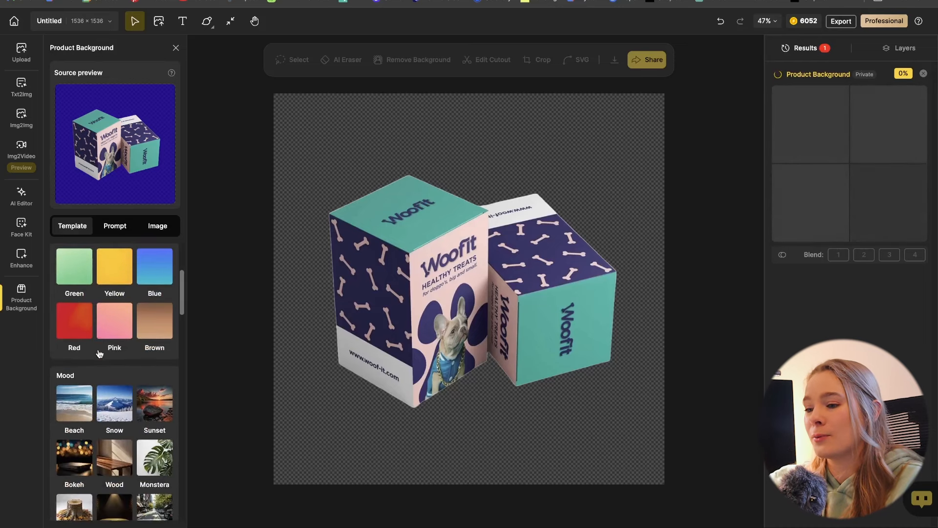
scroll(99, 352, "down", 2)
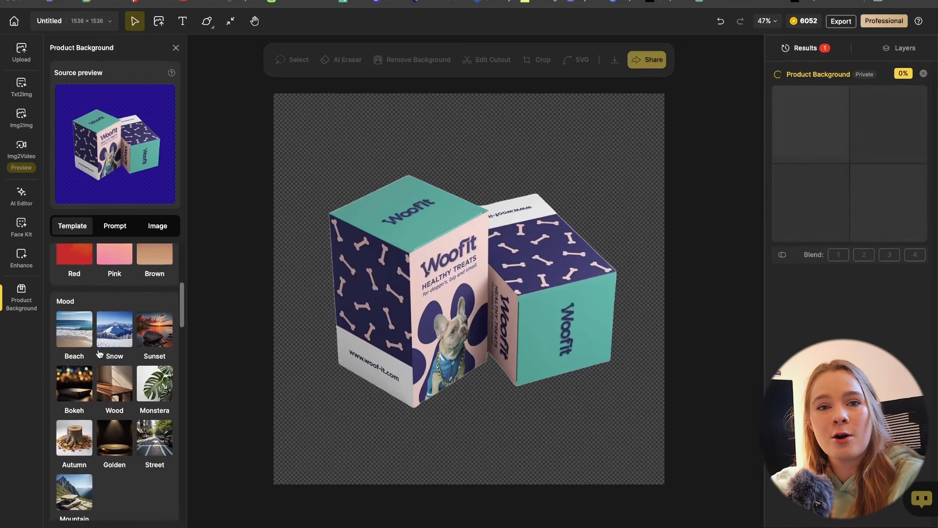
left_click(110, 372)
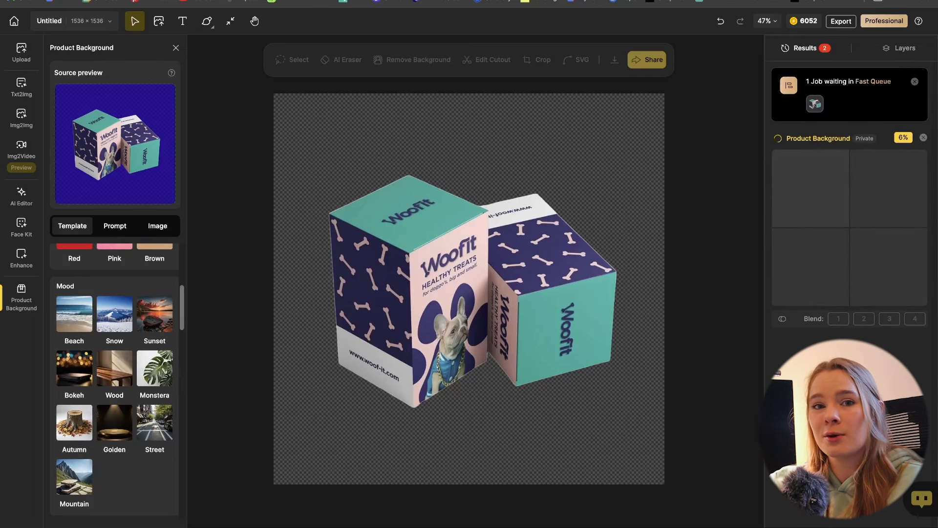
Delete the white background results of the Woofit boxes
mouse_move(823, 353)
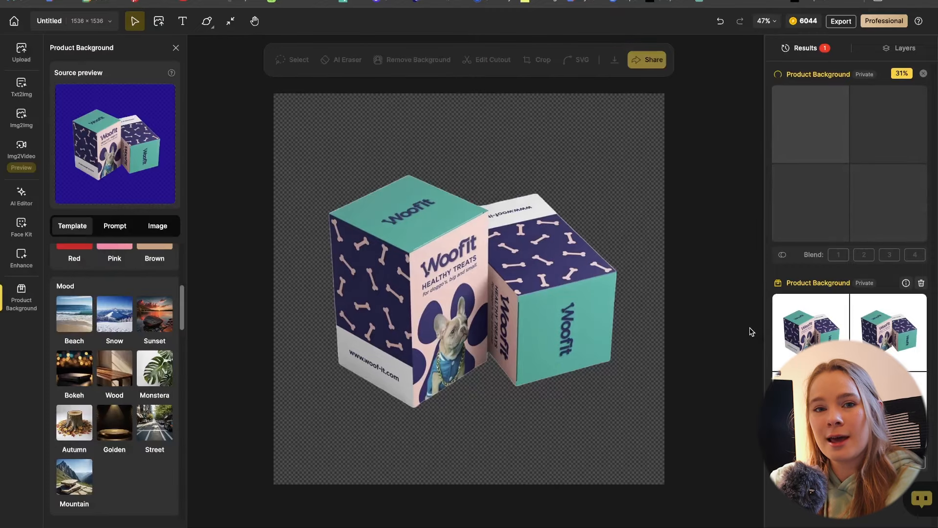
left_click(921, 283)
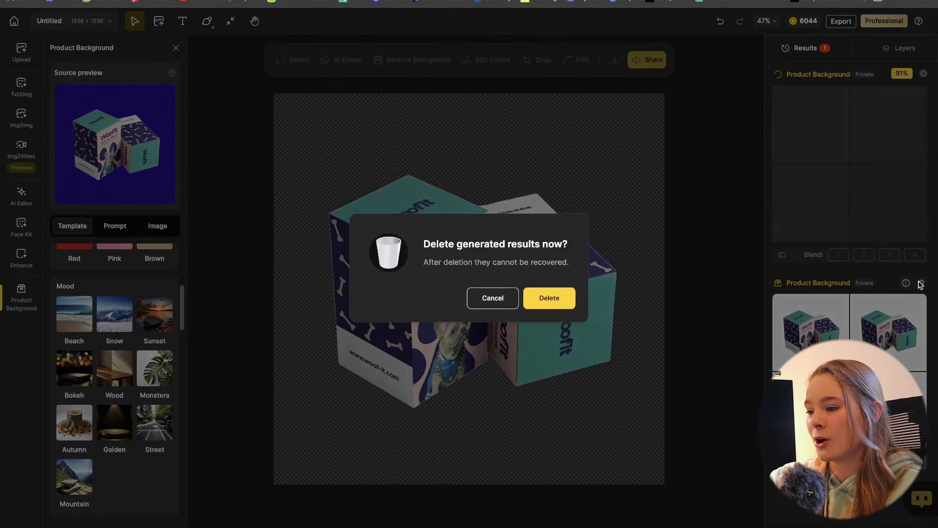
left_click(551, 297)
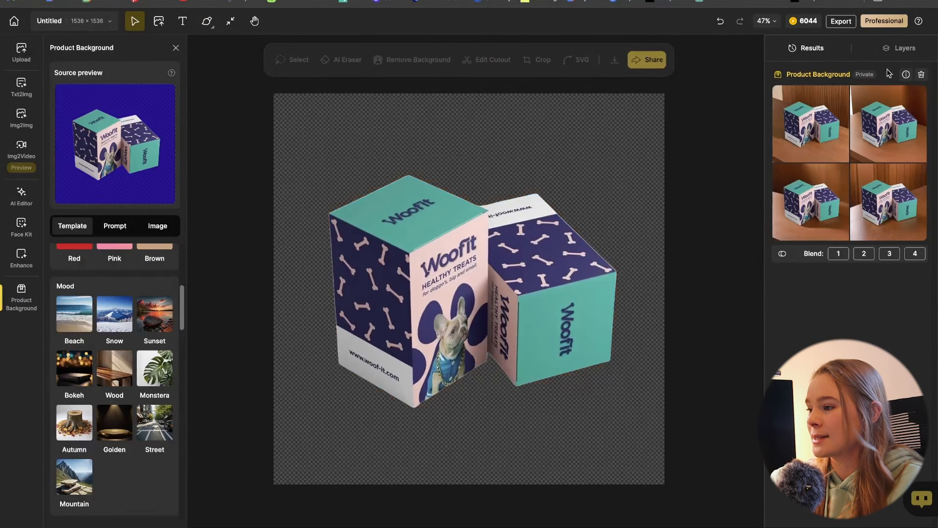
Preview the wood background results and place one of them on the canvas
mouse_move(892, 131)
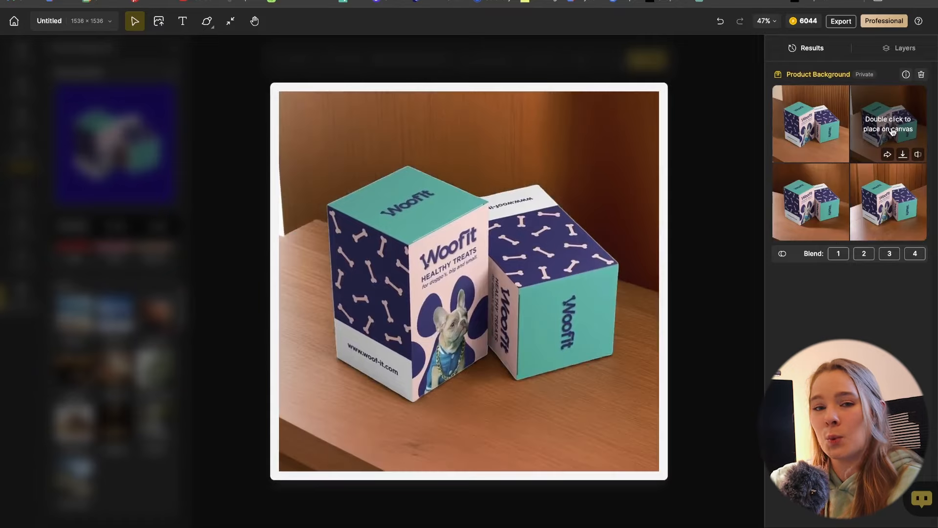
mouse_move(911, 179)
mouse_move(811, 194)
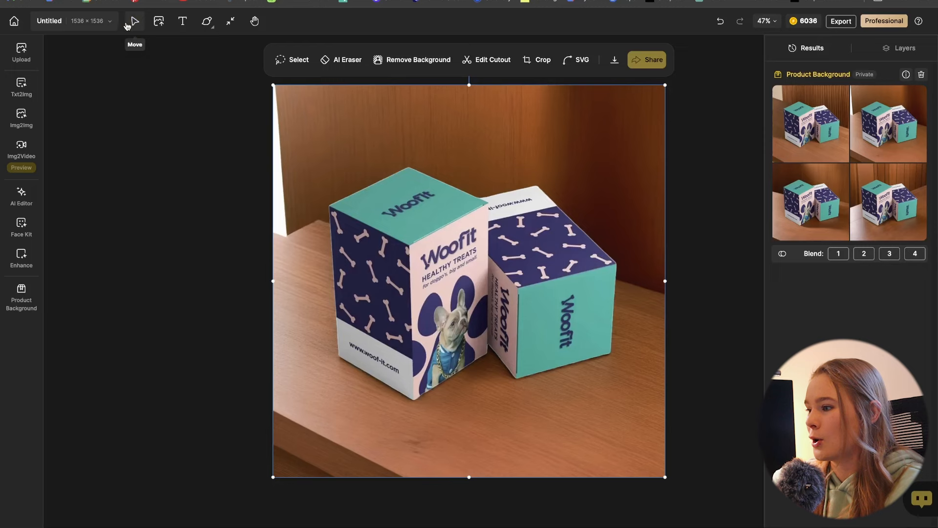
left_click(128, 25)
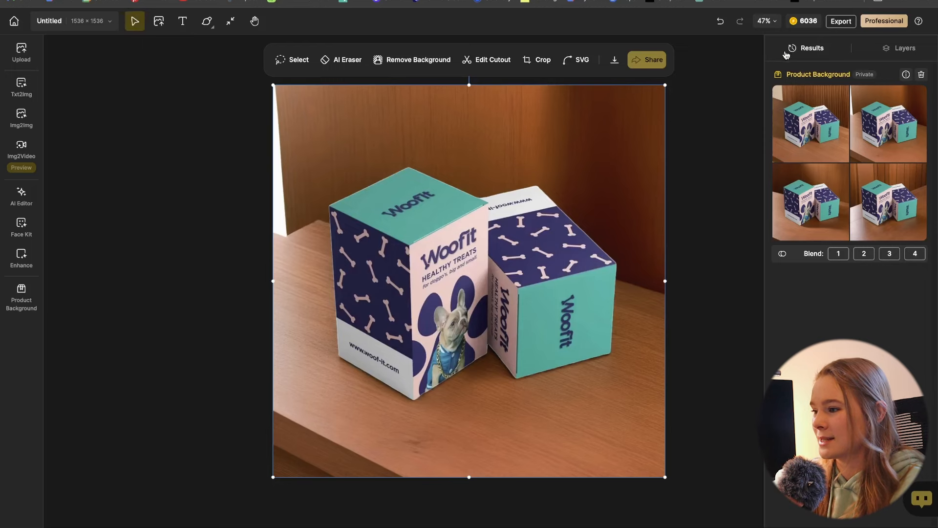
left_click(889, 46)
left_click(812, 48)
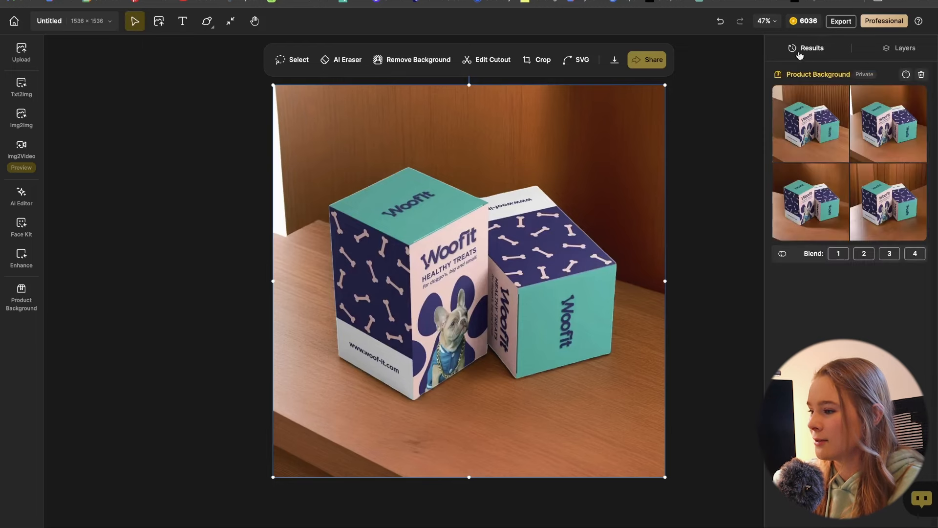
left_click(15, 171)
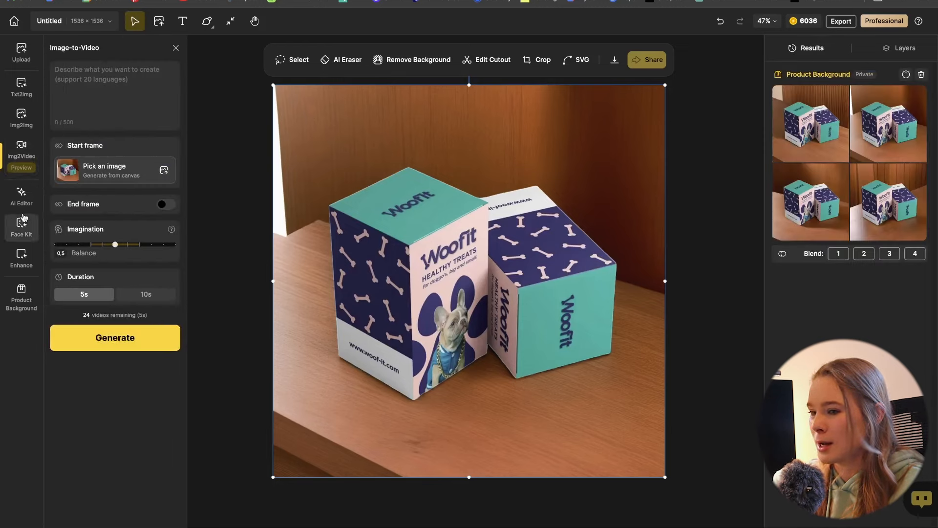
Reopen the Product Background tool, dismiss the background removal reminder and look through the template categories down to the surfaces and countertops
left_click(22, 291)
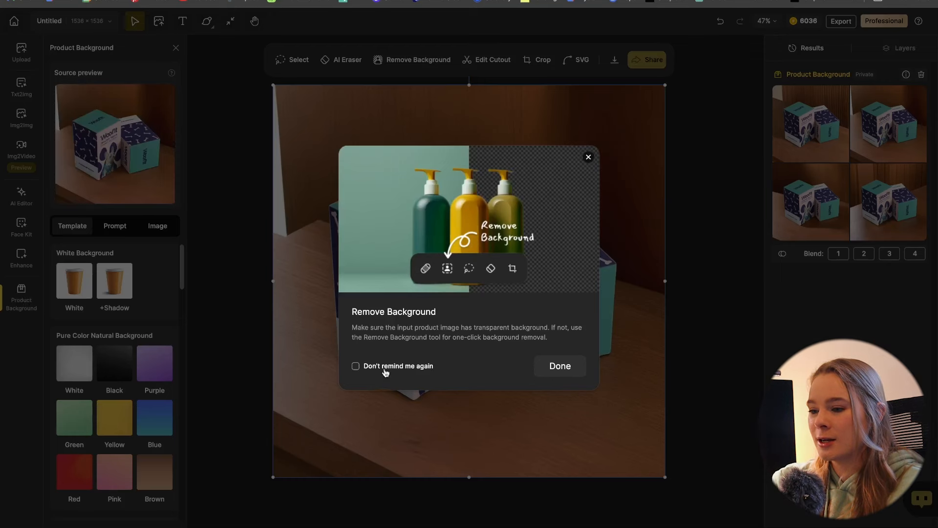
left_click(577, 365)
scroll(136, 345, "down", 5)
scroll(136, 345, "up", 1)
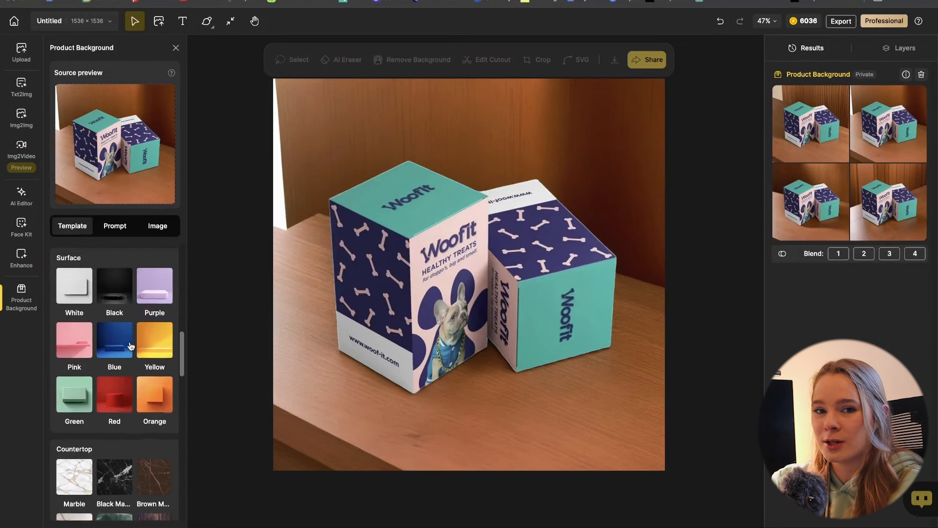
Delete the placed wood background image from the canvas and generate Woofit box backgrounds with the Scandinavian living room template
scroll(112, 366, "down", 10)
scroll(81, 338, "up", 4)
scroll(81, 338, "down", 8)
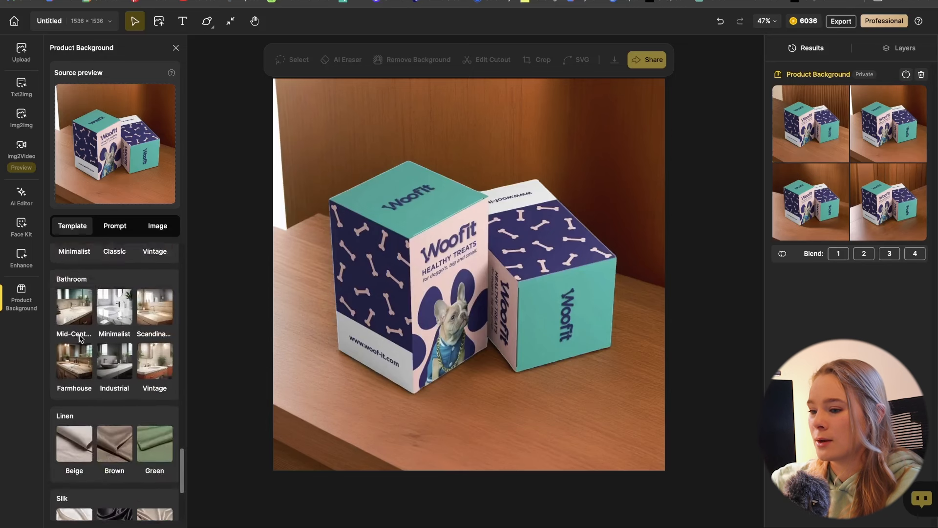
scroll(80, 338, "up", 7)
left_click(643, 155)
key("Delete")
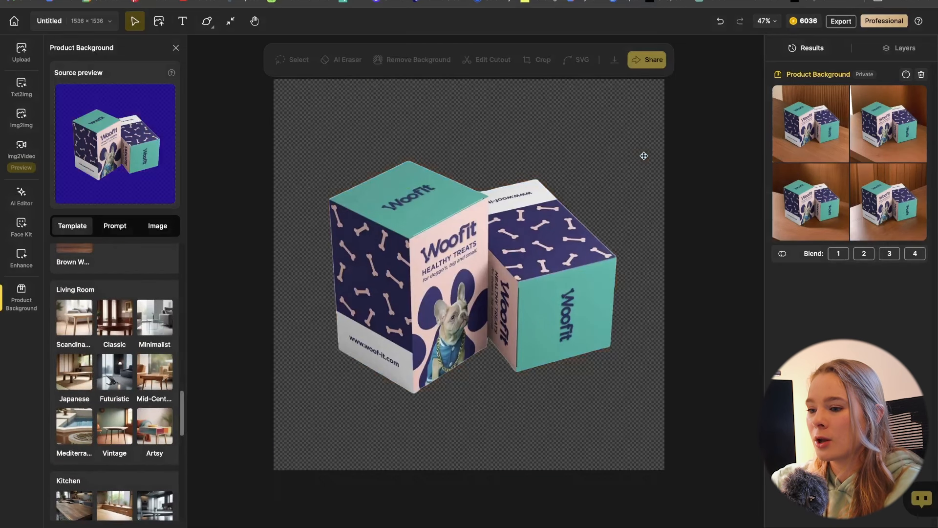
left_click(74, 317)
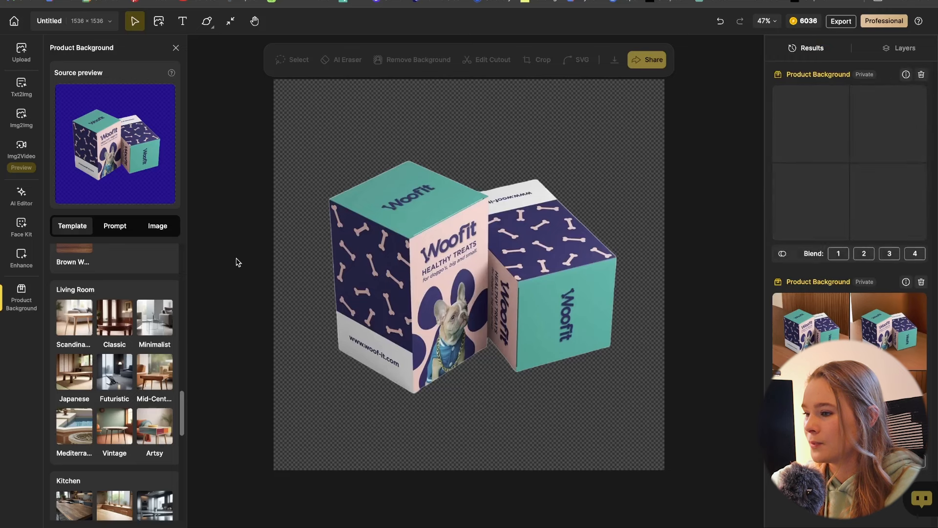
Preview the Scandinavian living room results and download one of them as a PNG at 1x without a watermark
mouse_move(781, 128)
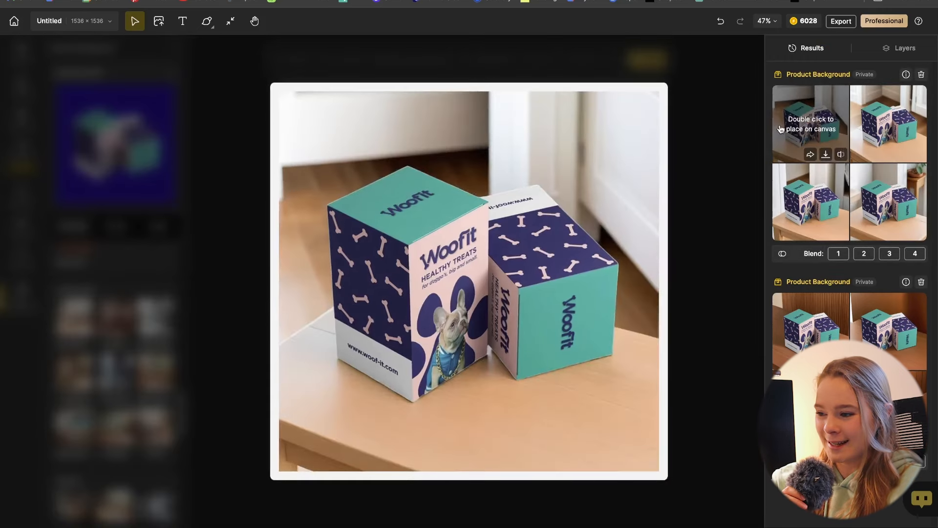
mouse_move(873, 186)
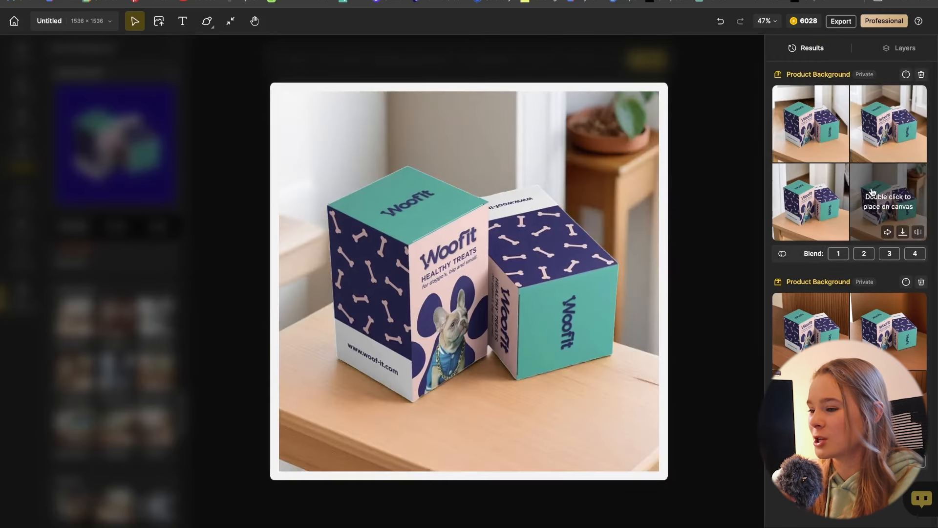
mouse_move(833, 203)
mouse_move(867, 142)
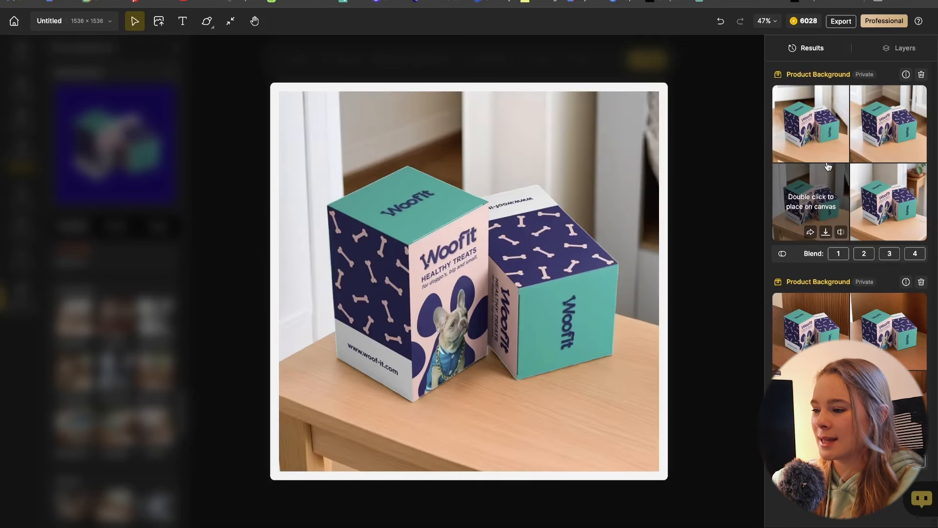
left_click(826, 231)
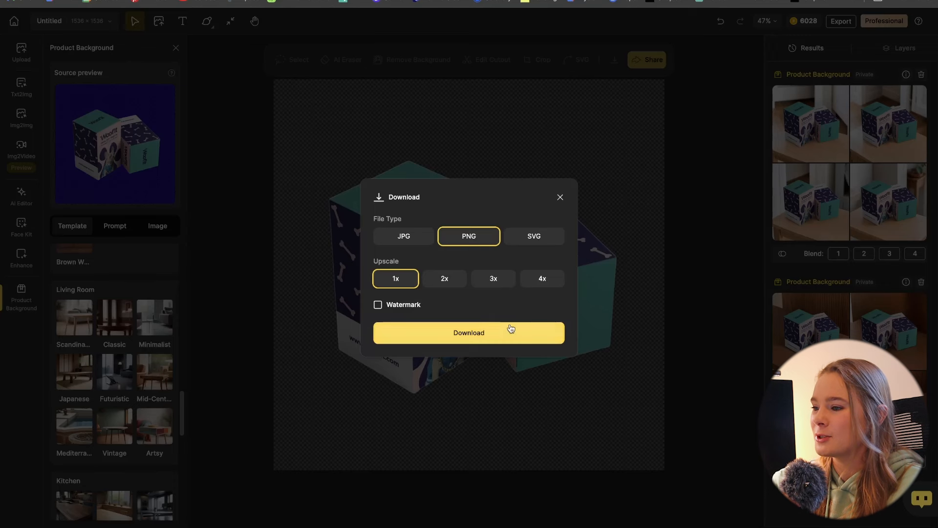
left_click(508, 329)
Delete the Woofit boxes from the canvas and download the free "BABA" paper bag photo from Unsplash
left_click(560, 240)
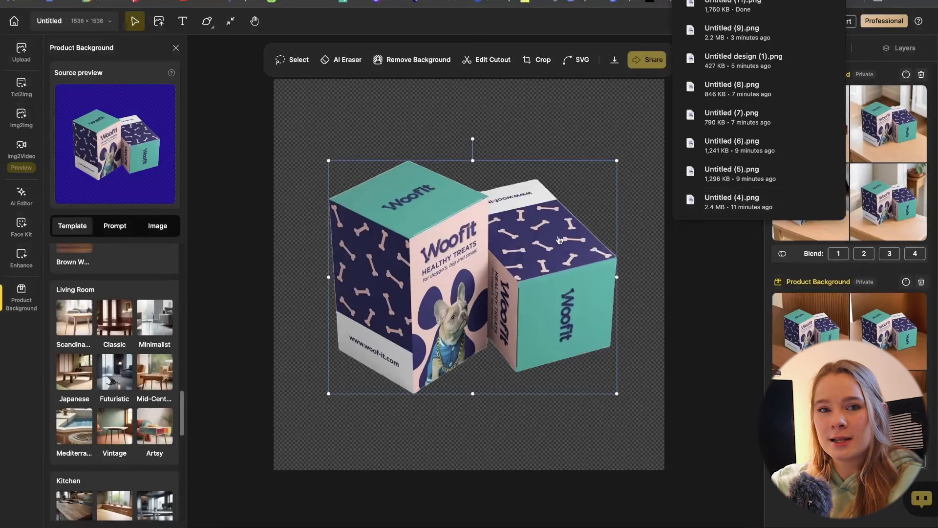
key("Delete")
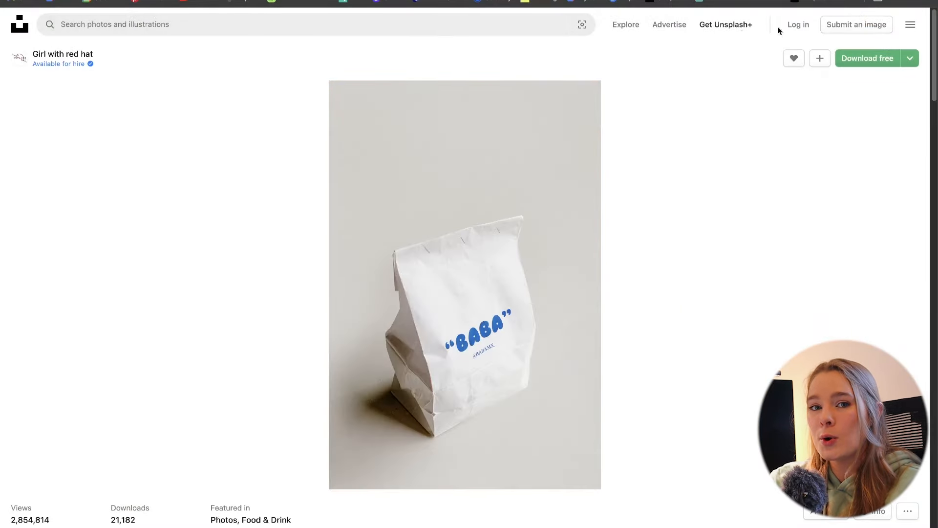
left_click(868, 58)
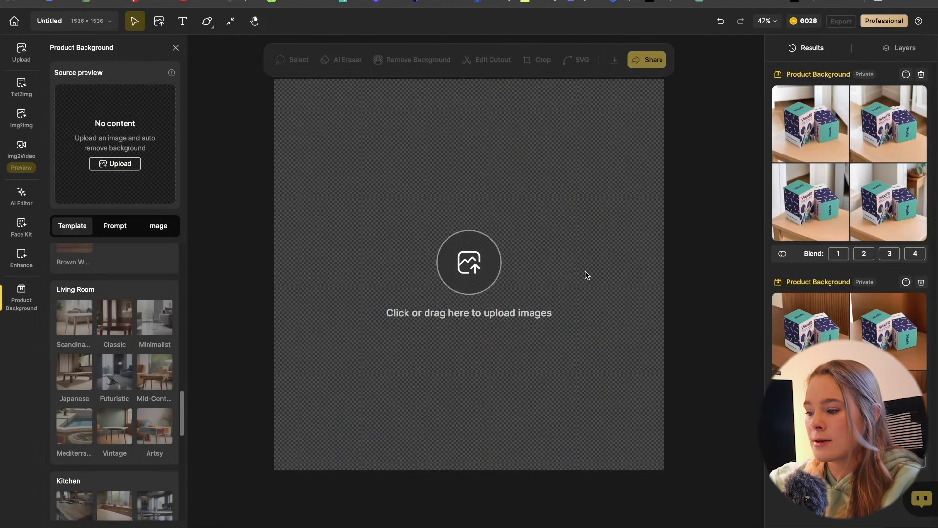
Add the downloaded pink lipstick photo to the canvas and generate backgrounds for it with the Pink silk template
mouse_move(726, 525)
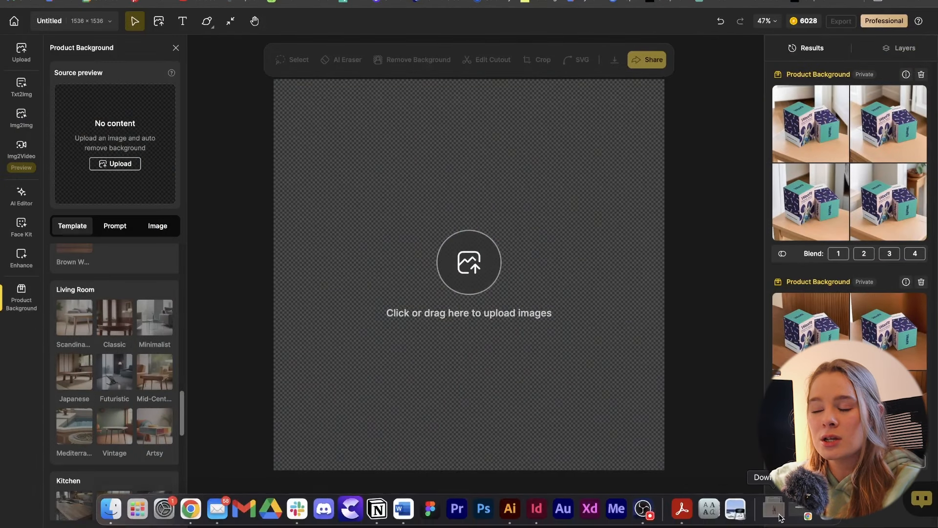
left_click_drag(781, 518, 507, 299)
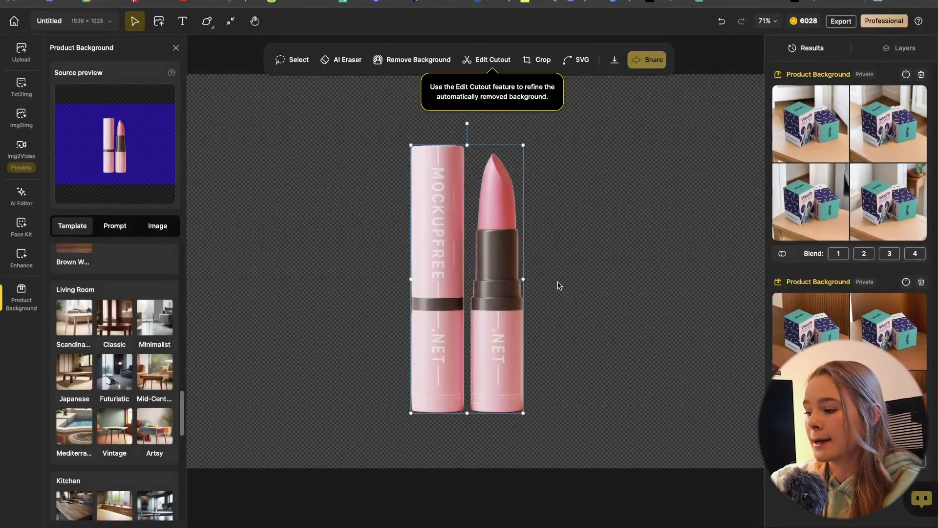
left_click(559, 286)
scroll(131, 310, "down", 6)
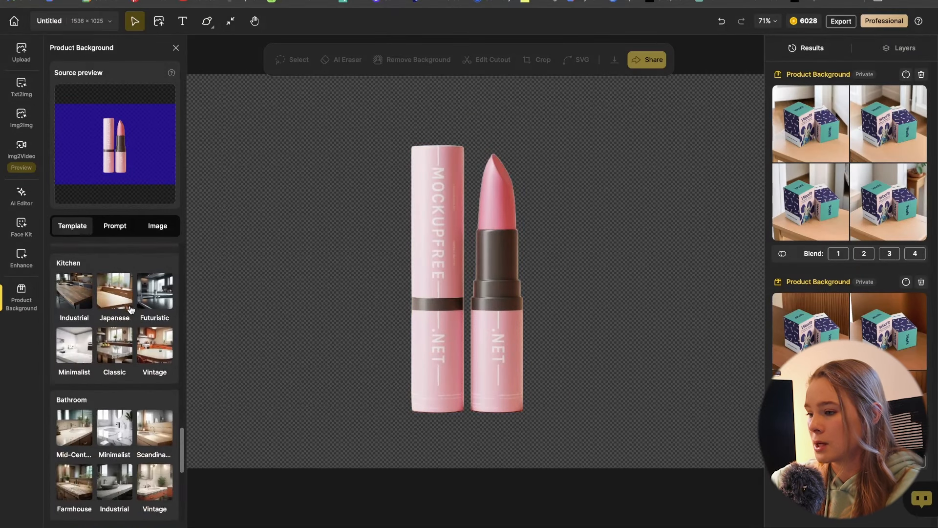
scroll(131, 310, "down", 5)
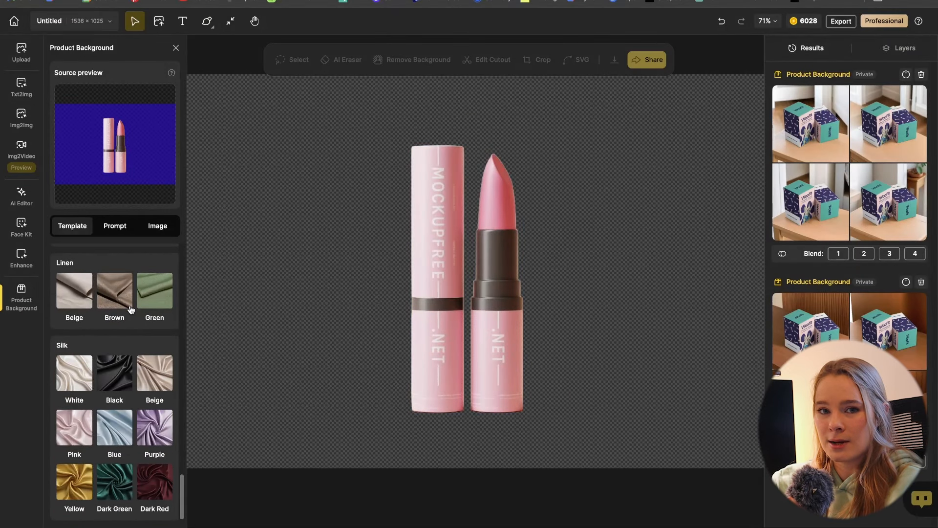
left_click(69, 432)
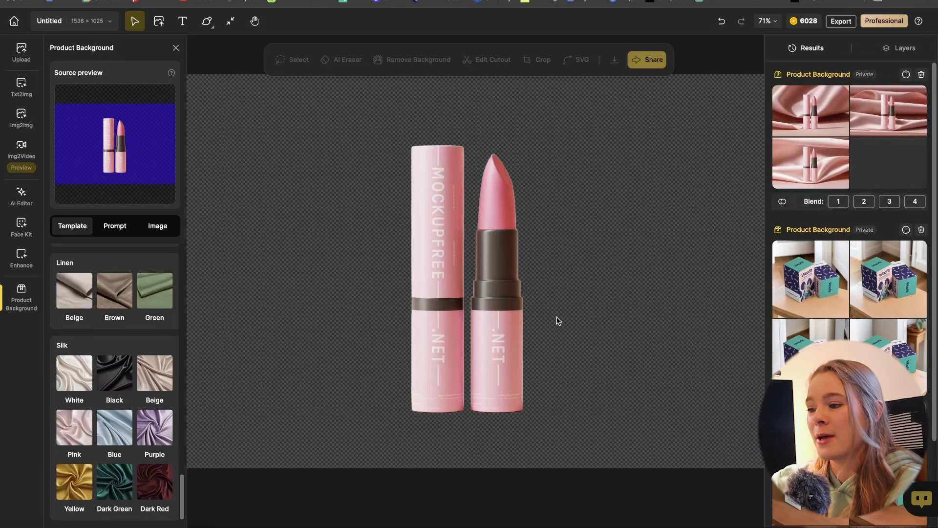
Preview the pink silk backgrounds and place the result with the silk curving under the lipstick on the canvas
mouse_move(800, 128)
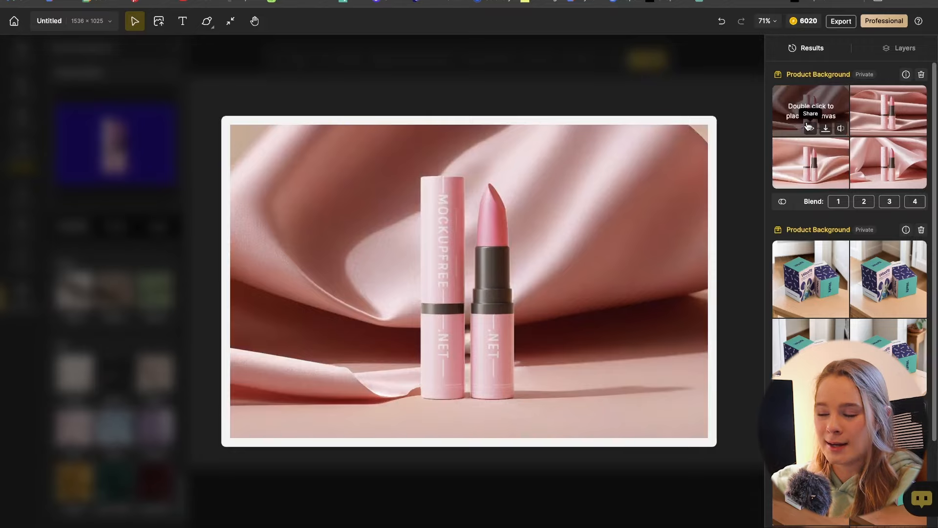
mouse_move(884, 117)
mouse_move(885, 149)
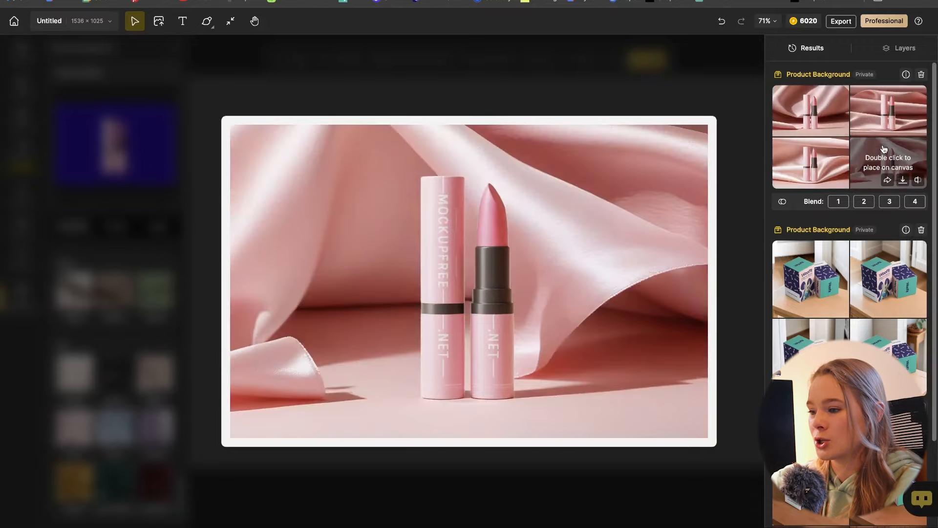
mouse_move(819, 165)
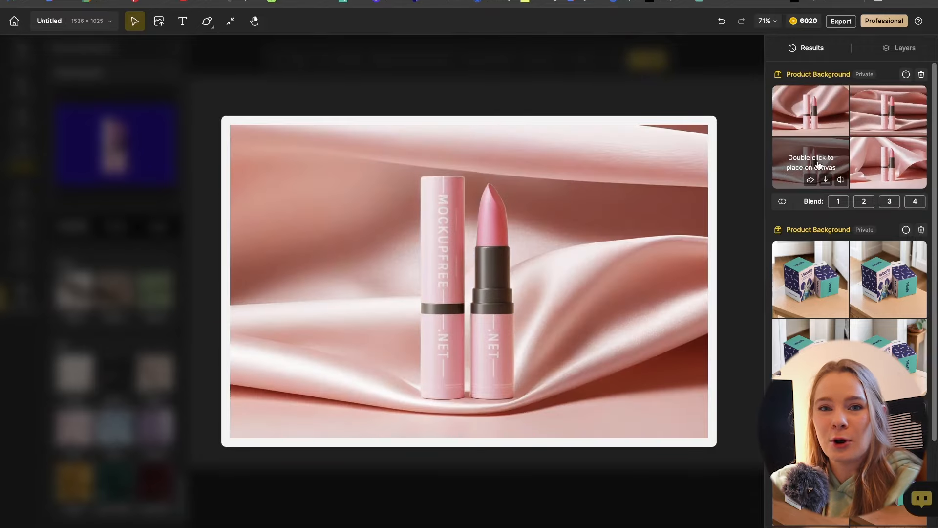
double_click(798, 157)
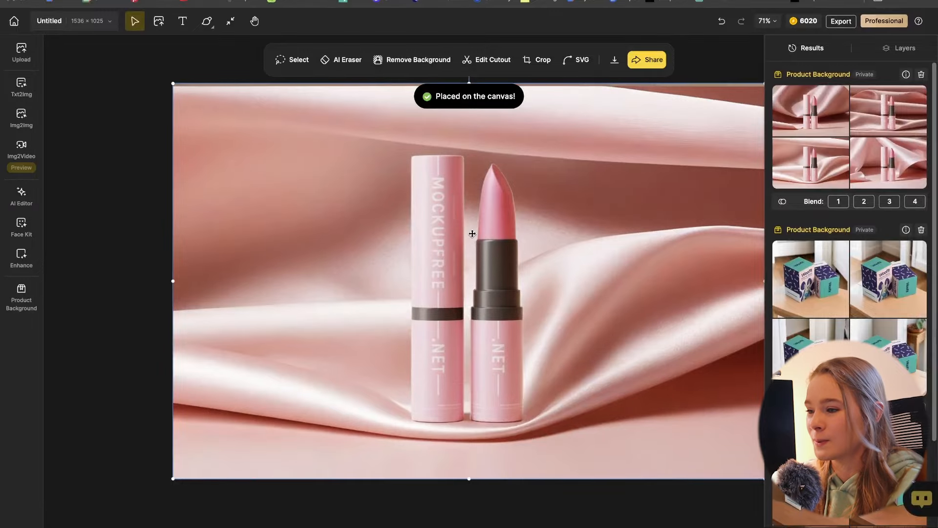
left_click(527, 506)
Stretch the placed silk image slightly upward so it covers the canvas's upper edge
scroll(566, 270, "down", 2)
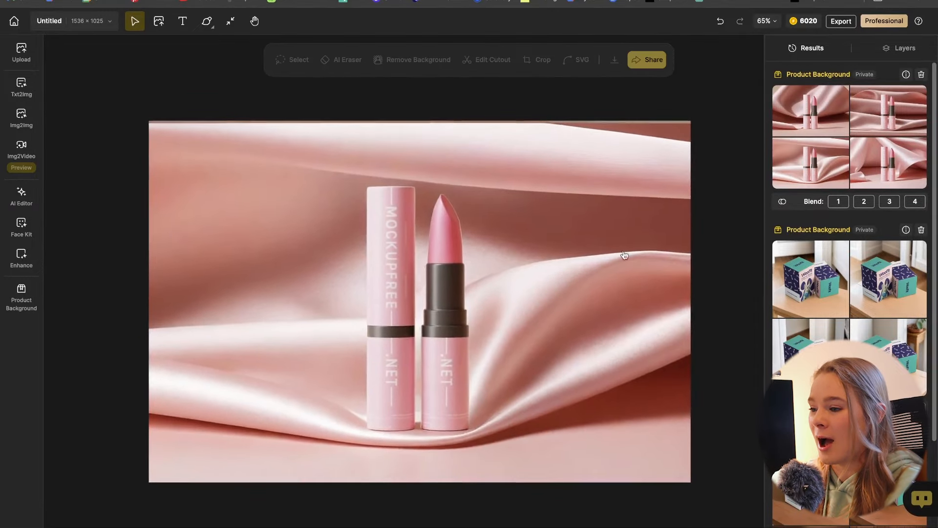
left_click(689, 123)
mouse_move(691, 122)
left_mouse_down()
mouse_move(729, 94)
mouse_move(710, 110)
mouse_move(718, 112)
mouse_move(691, 117)
left_mouse_up()
left_click(718, 213)
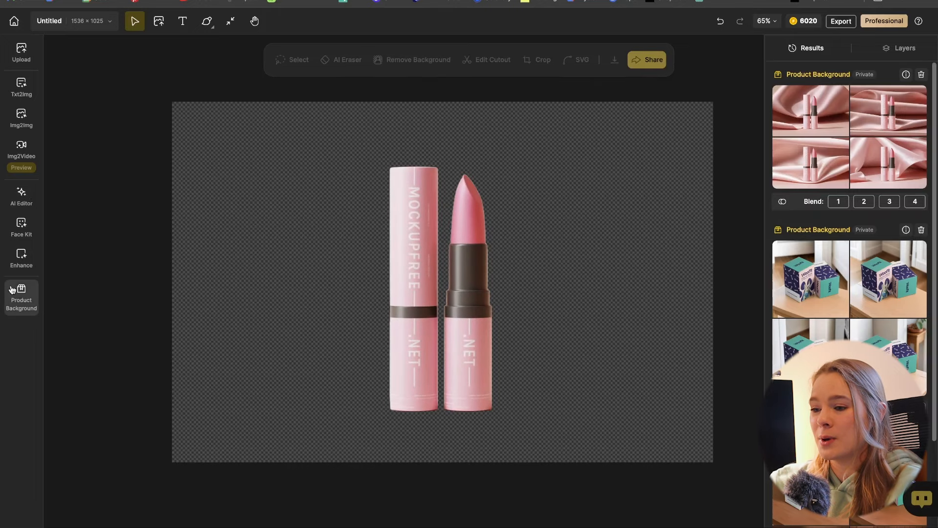
Reopen the Product Background tool, generate lipstick backgrounds with the Pink surface template and preview the results
left_click(21, 295)
scroll(95, 328, "down", 8)
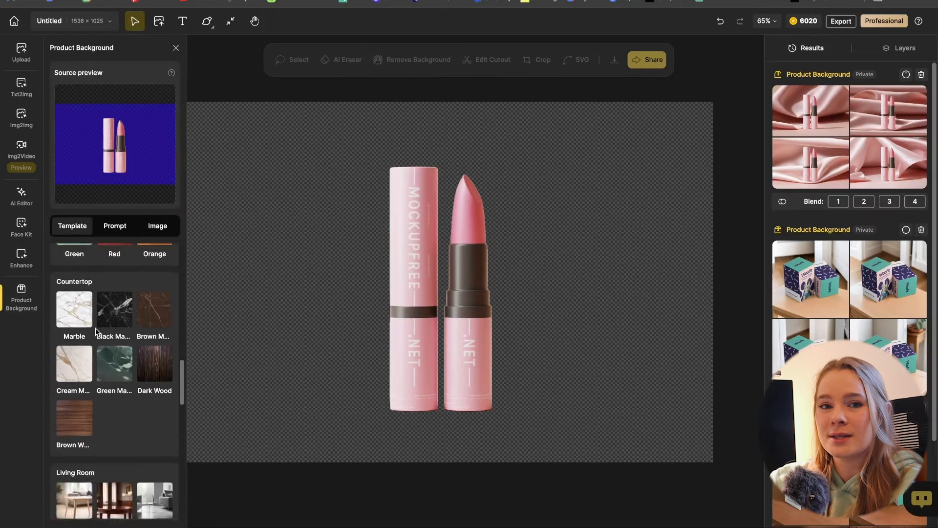
scroll(95, 328, "up", 6)
scroll(77, 373, "down", 2)
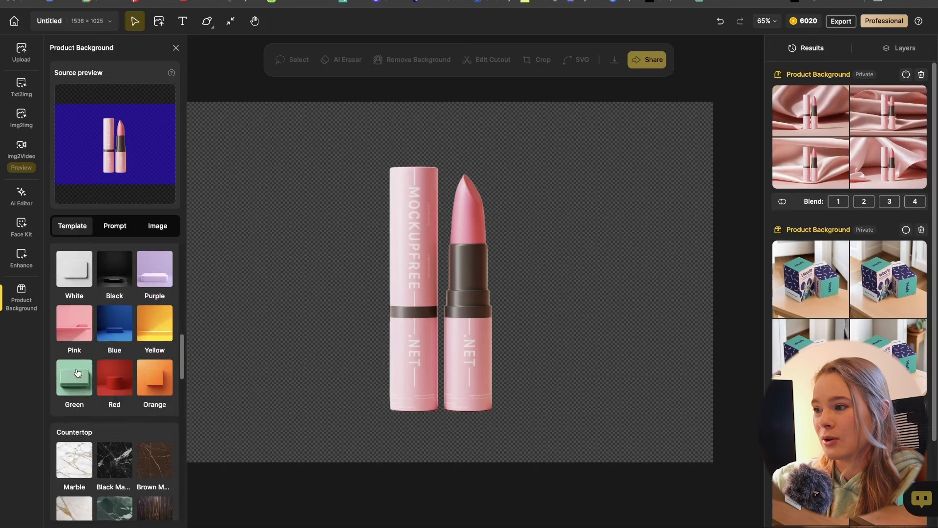
left_click(77, 316)
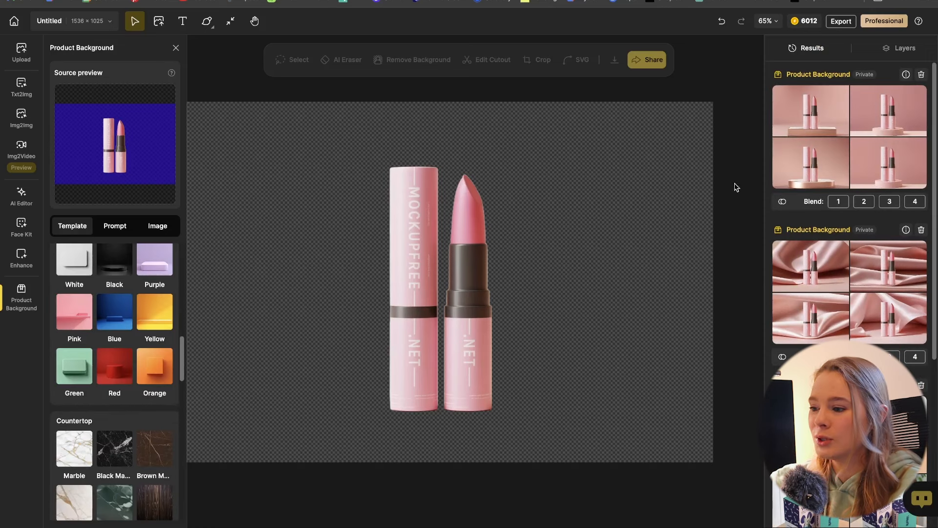
mouse_move(807, 116)
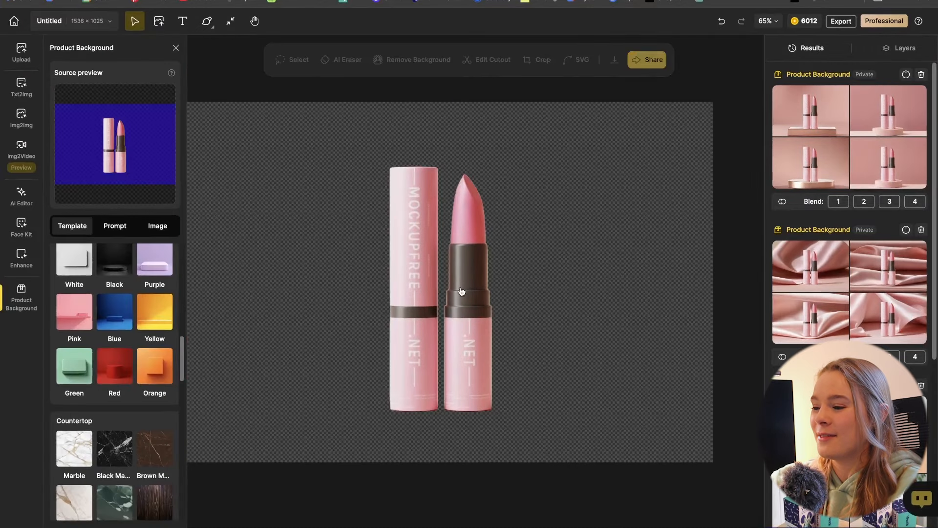
Delete the lipstick from the canvas and add the downloaded "BABA" paper bag photo in its place
left_click(462, 291)
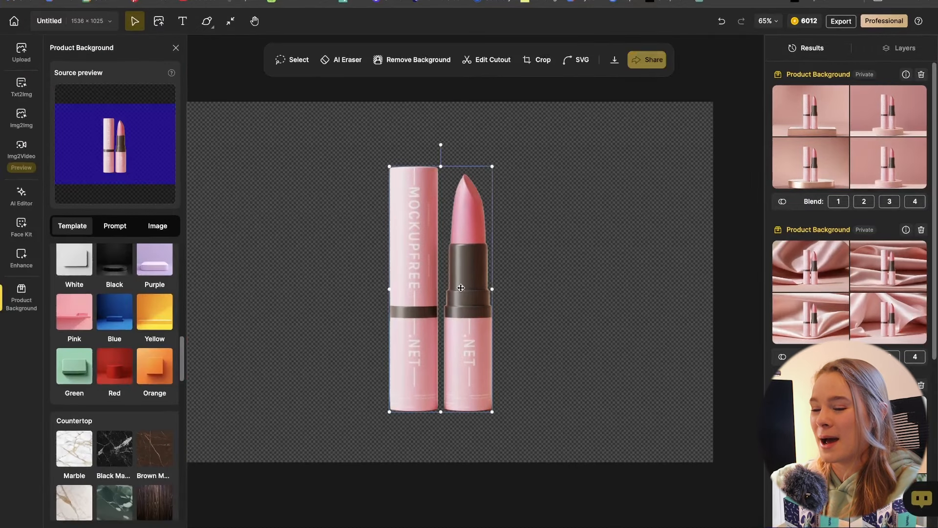
key("Delete")
left_click_drag(547, 505, 484, 228)
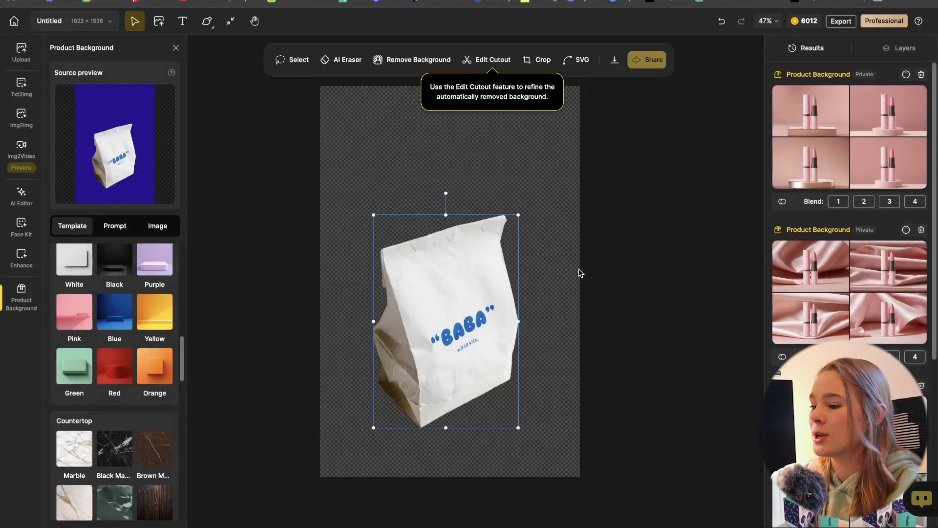
Remove the "BABA" lettering from the paper bag with a lasso selection in AI Eraser and place a clean result on the canvas
left_click(342, 59)
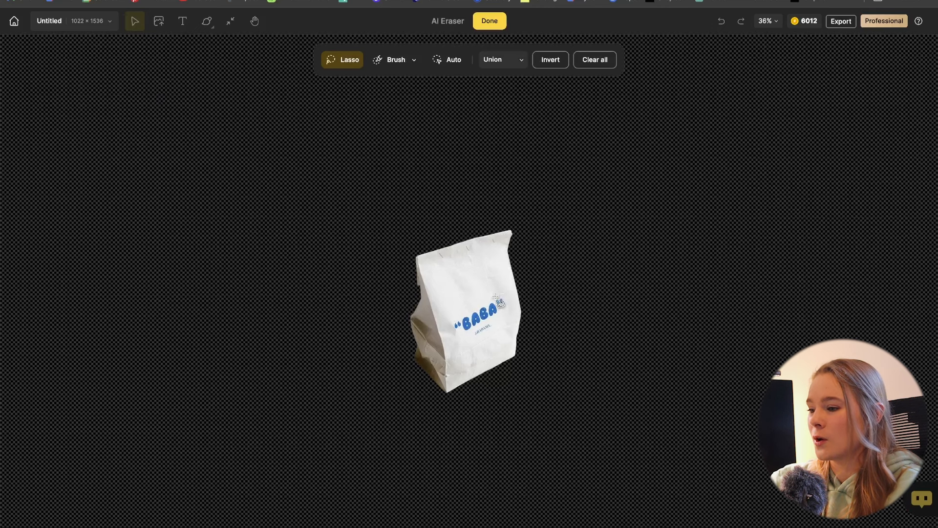
left_click_drag(506, 298, 503, 296)
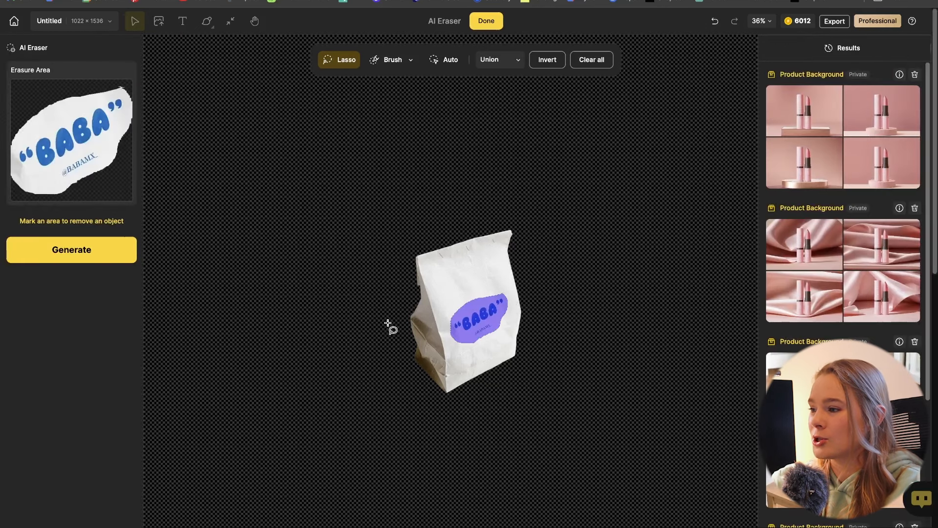
left_click(80, 247)
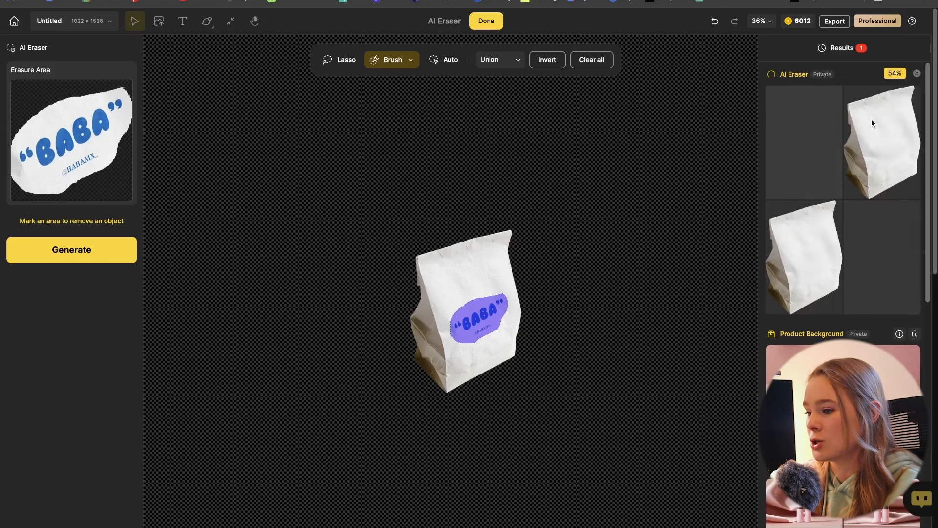
mouse_move(845, 149)
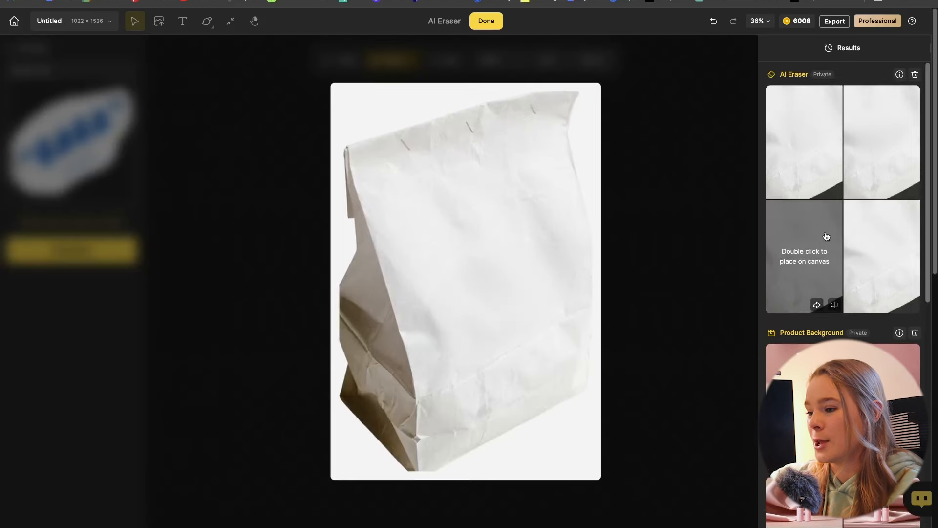
double_click(886, 239)
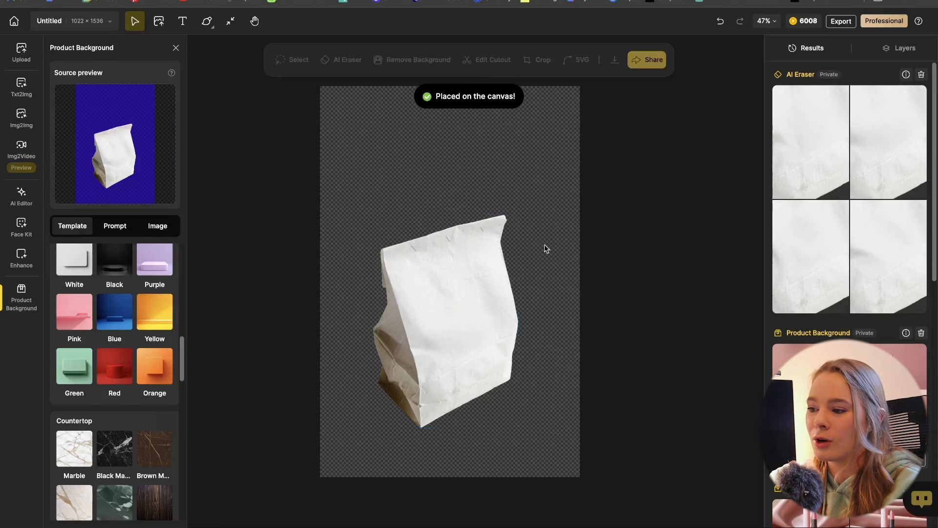
Shift the blank bag aside, delete the original lettered bag beneath it and move the blank bag back to the canvas center
left_click_drag(491, 272, 610, 242)
left_click(479, 286)
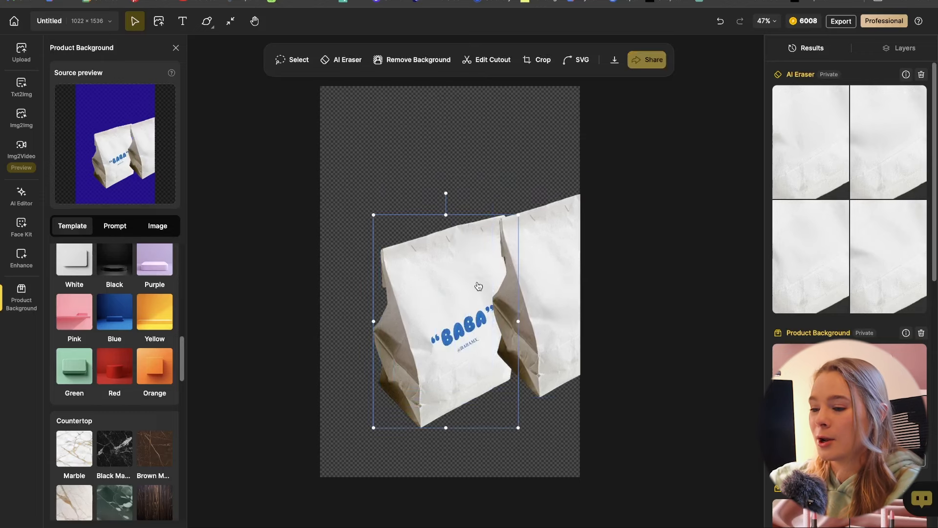
key("Delete")
left_click_drag(519, 269, 403, 262)
Generate backgrounds for the blank paper bag with the Classic kitchen template
left_click(643, 306)
scroll(130, 413, "down", 10)
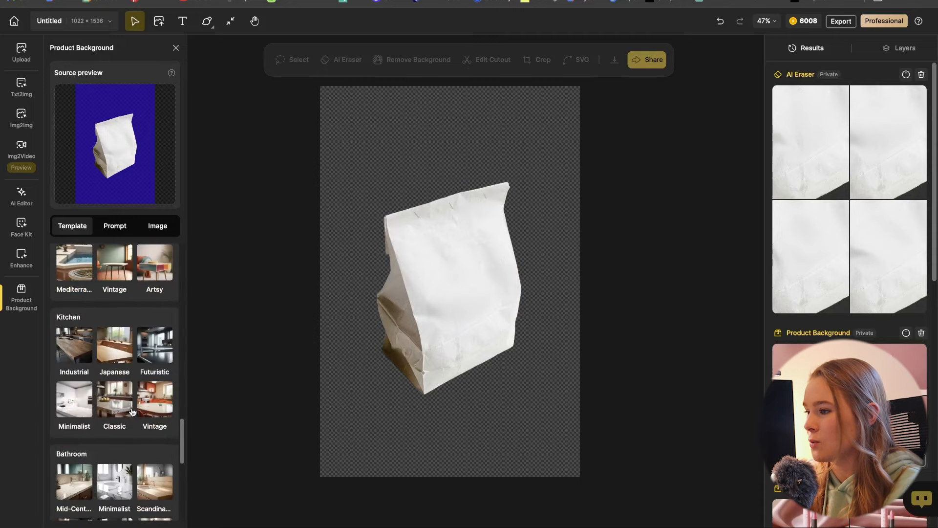
left_click(123, 335)
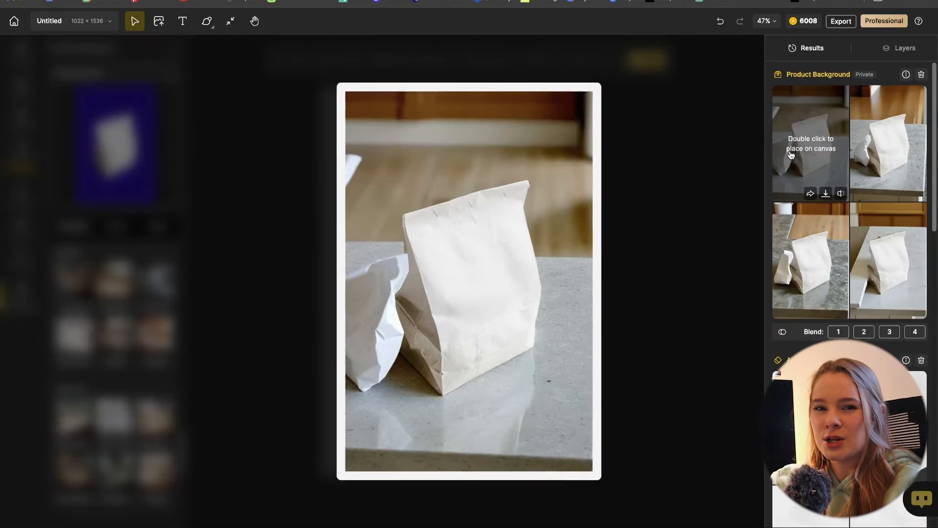
Preview the generated Classic kitchen backgrounds for the blank paper bag
mouse_move(868, 140)
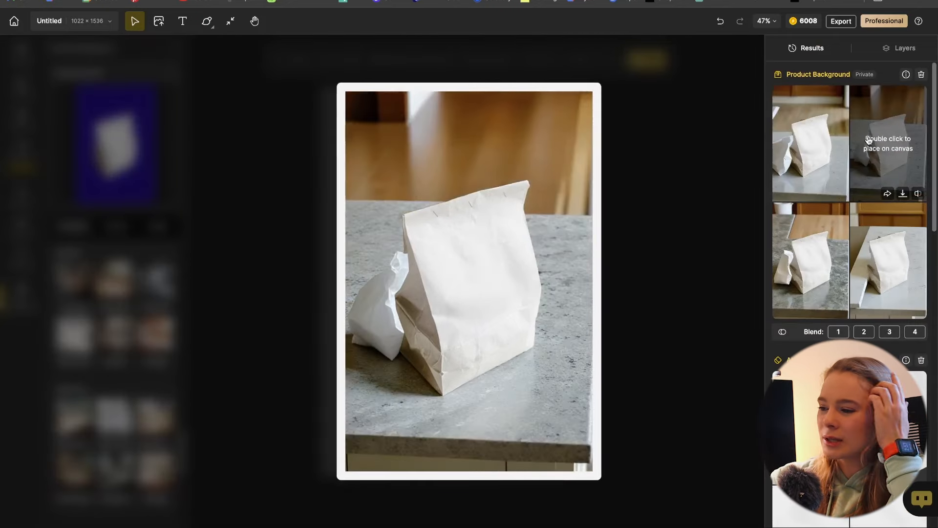
mouse_move(872, 222)
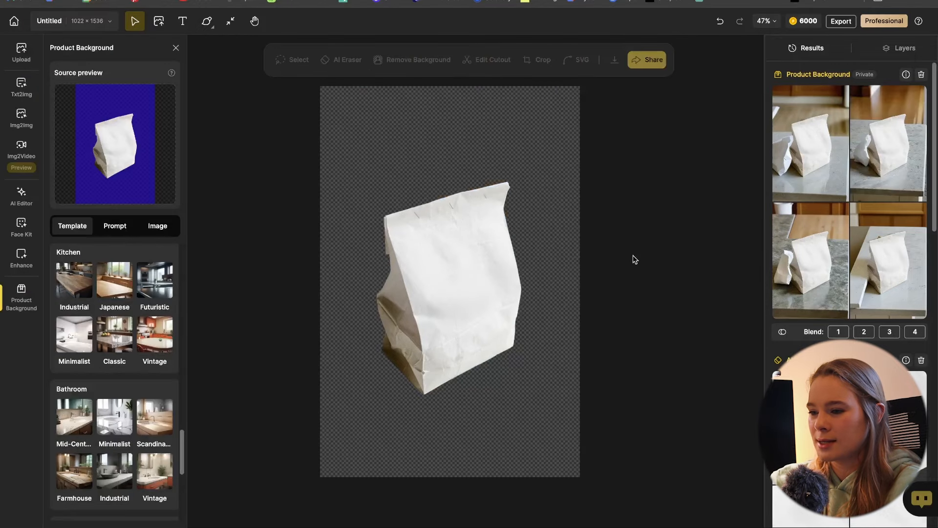
Generate backgrounds for the blank bag from a prompt placing it on a windowsill with an ocean view
left_click(452, 286)
scroll(100, 324, "down", 6)
scroll(123, 313, "up", 20)
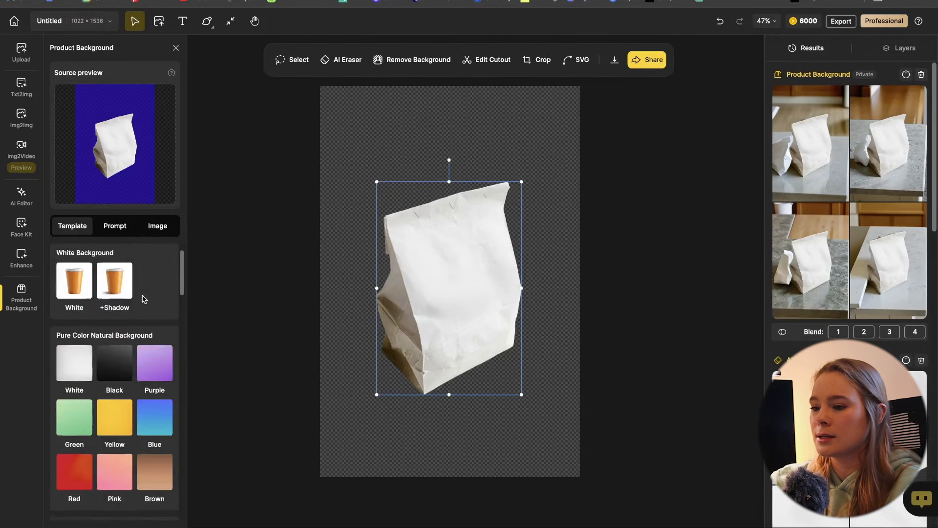
left_click(155, 226)
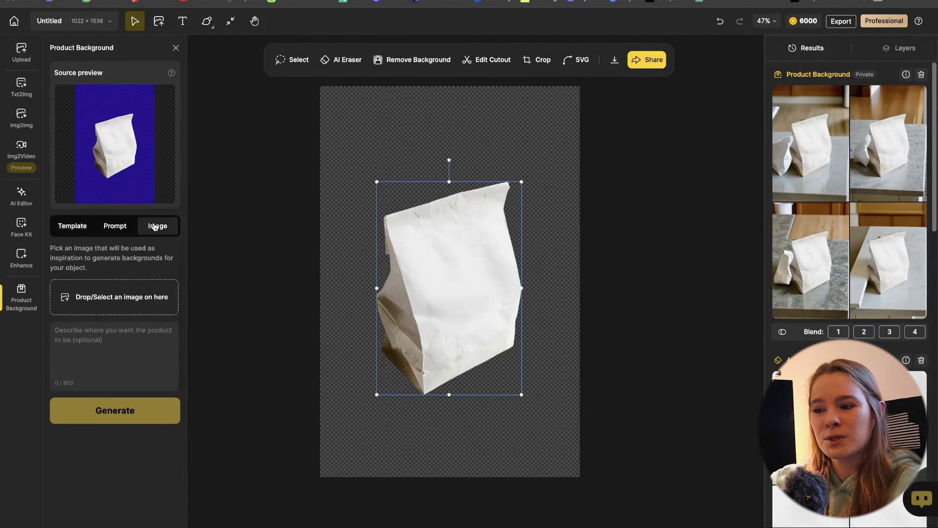
left_click(112, 227)
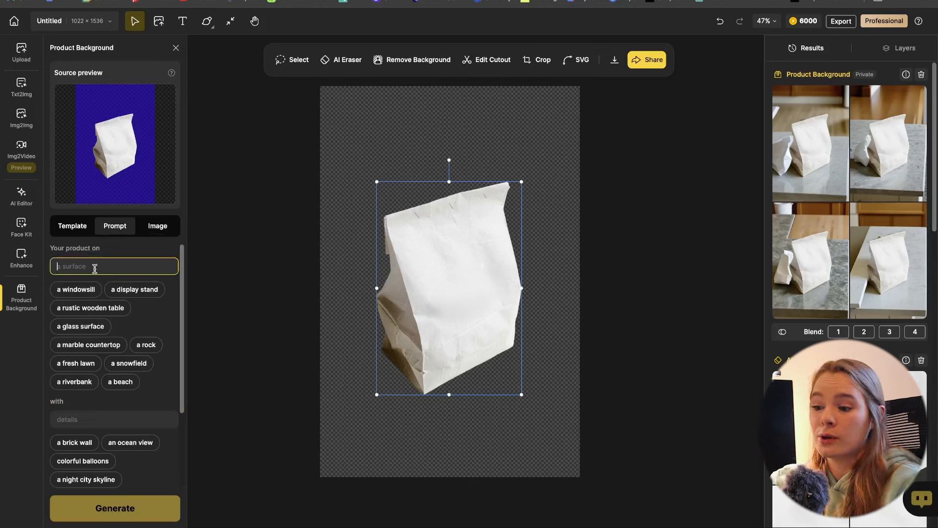
left_click(78, 290)
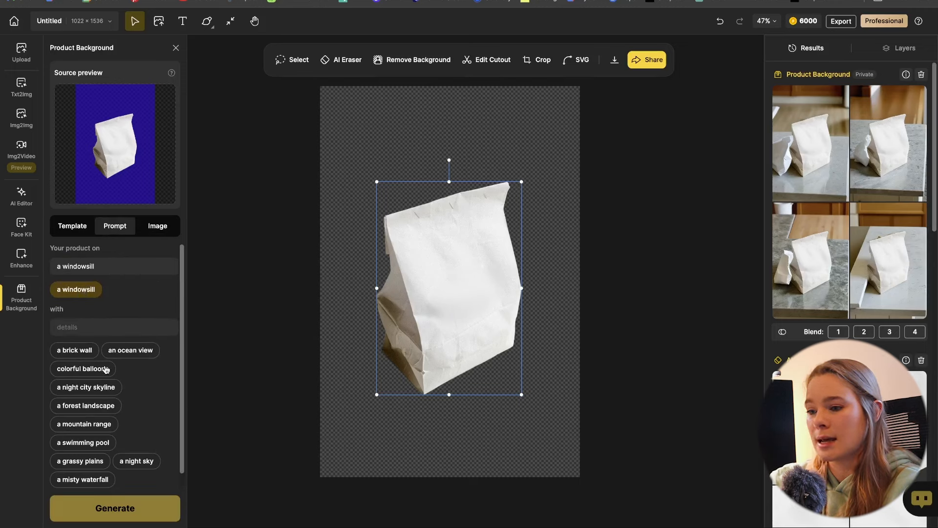
scroll(106, 369, "down", 1)
left_click(123, 338)
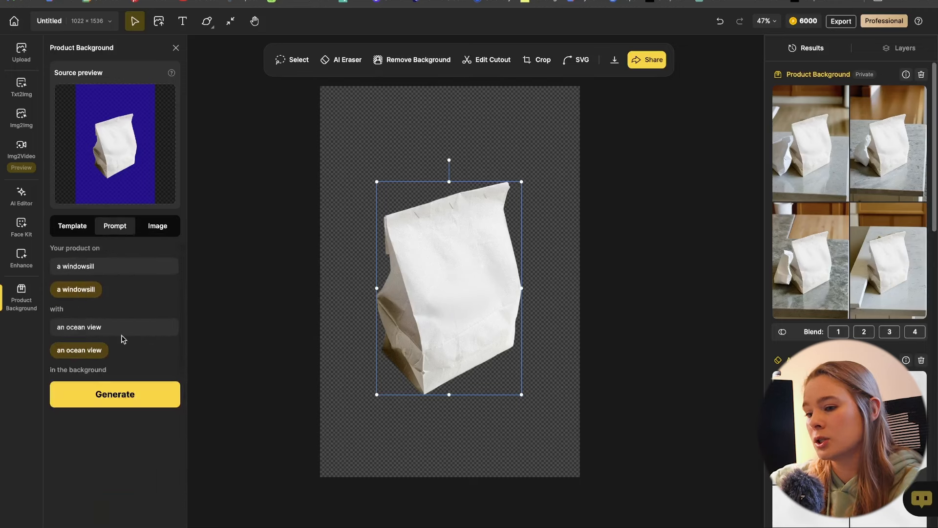
left_click(130, 396)
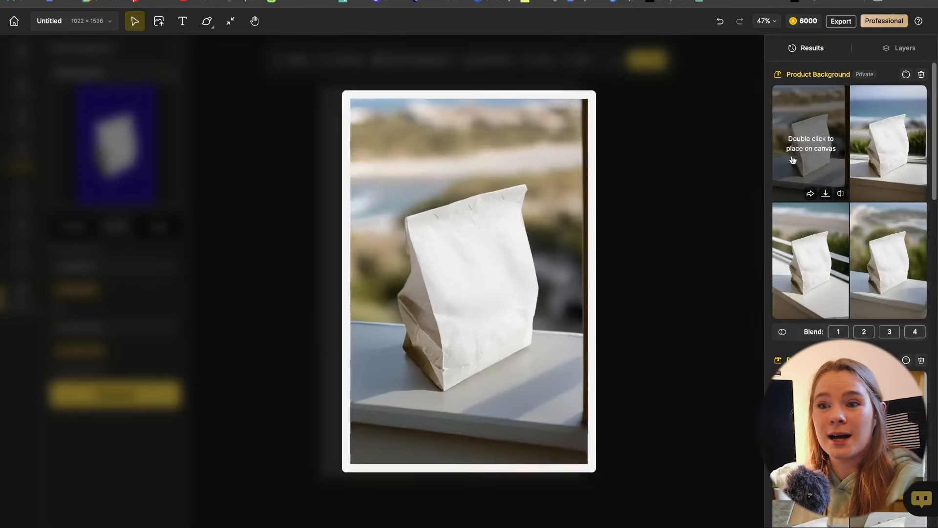
Compare the generated ocean-view backgrounds and place the second one on the canvas
mouse_move(872, 231)
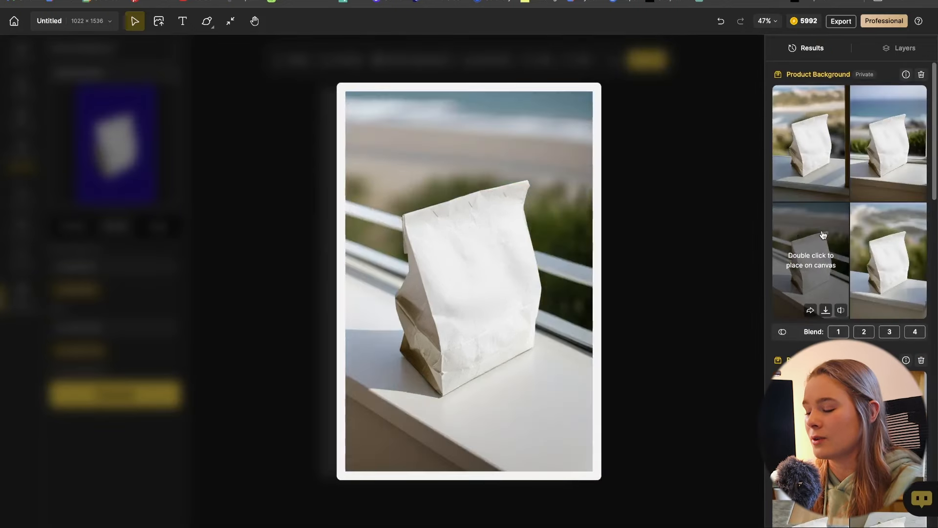
double_click(883, 115)
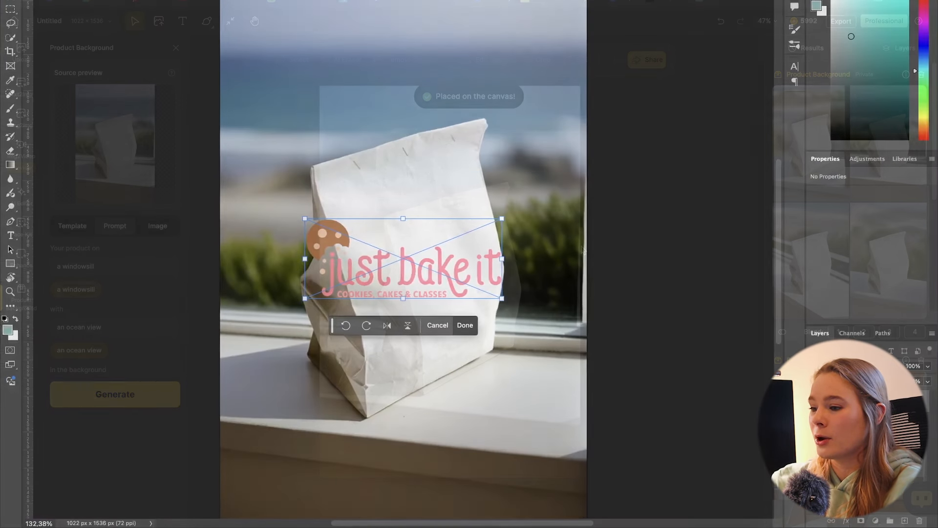
In Photoshop, distort the placed "just bake it" logo so it follows the slanted front face of the paper bag
right_click(428, 265)
left_click(481, 324)
mouse_move(502, 196)
left_mouse_down()
mouse_move(497, 155)
mouse_move(502, 192)
left_mouse_up()
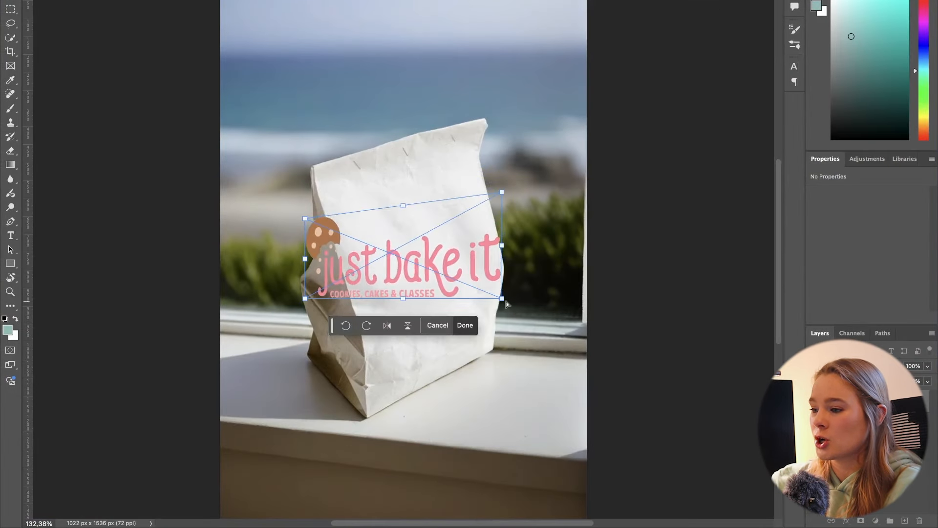
left_click_drag(503, 299, 504, 256)
left_click_drag(305, 218, 324, 211)
left_click_drag(305, 298, 345, 304)
left_click_drag(357, 237, 349, 241)
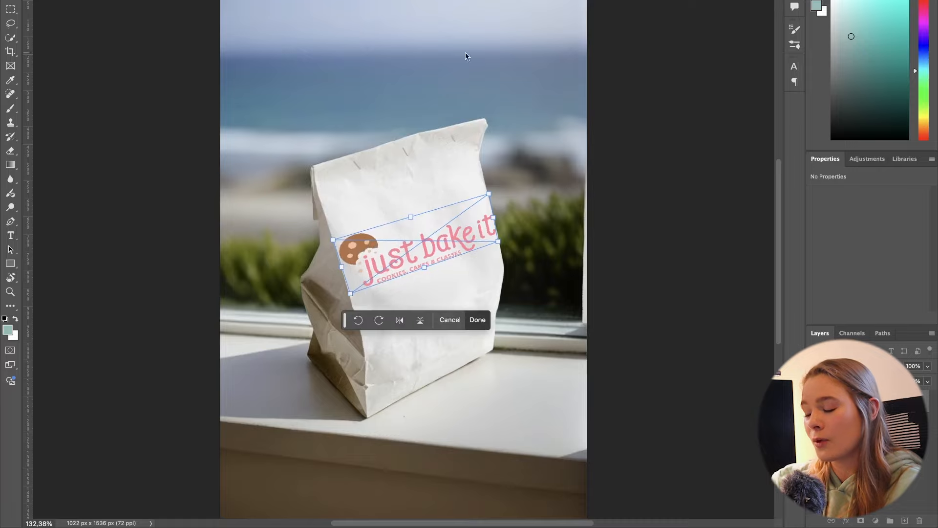
Refine the distorted logo's corners, make it smaller, position it on the upper half of the bag's front and apply the transform
left_click_drag(489, 195, 488, 189)
left_click_drag(333, 240, 332, 232)
left_click_drag(488, 189, 470, 201)
left_click_drag(456, 229, 458, 220)
key("Return")
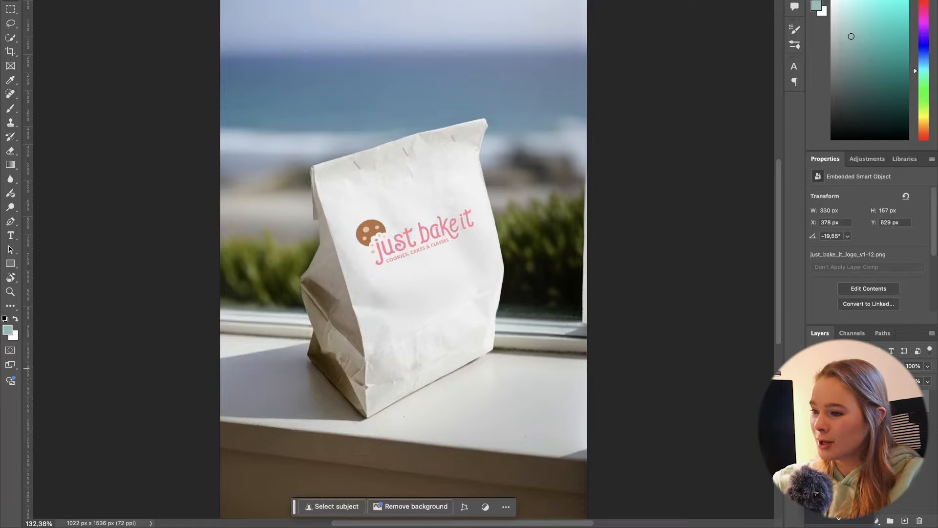
Select the paper bag on the photo layer with Select Subject
left_click_drag(450, 220, 450, 220)
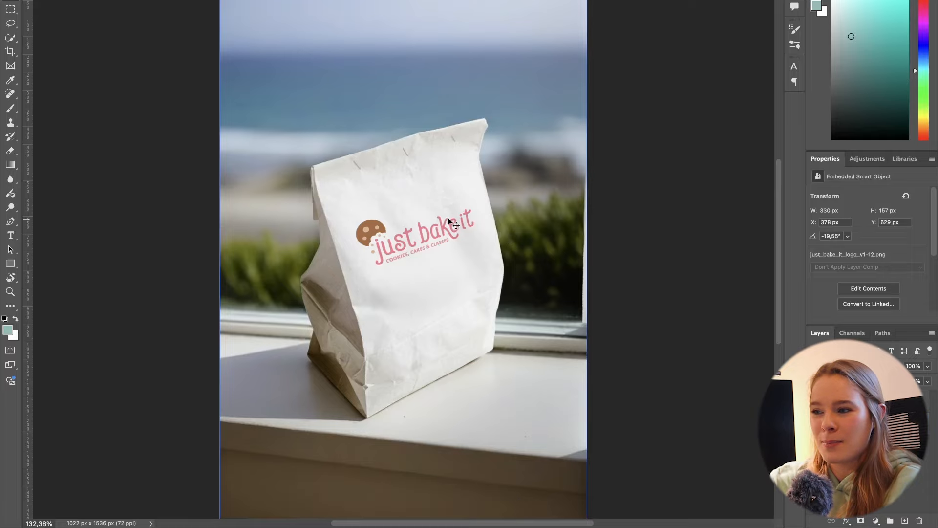
left_click(851, 459)
left_click(850, 425)
left_click(238, 0)
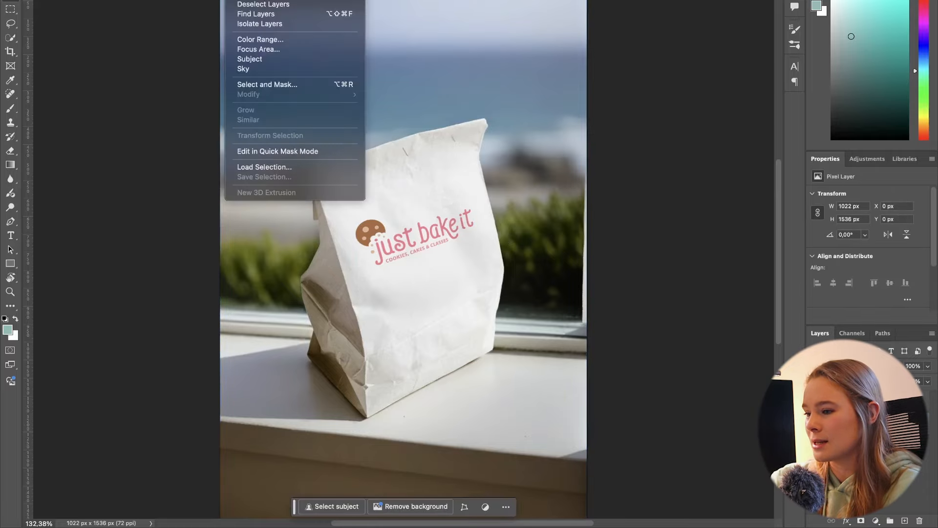
left_click(249, 59)
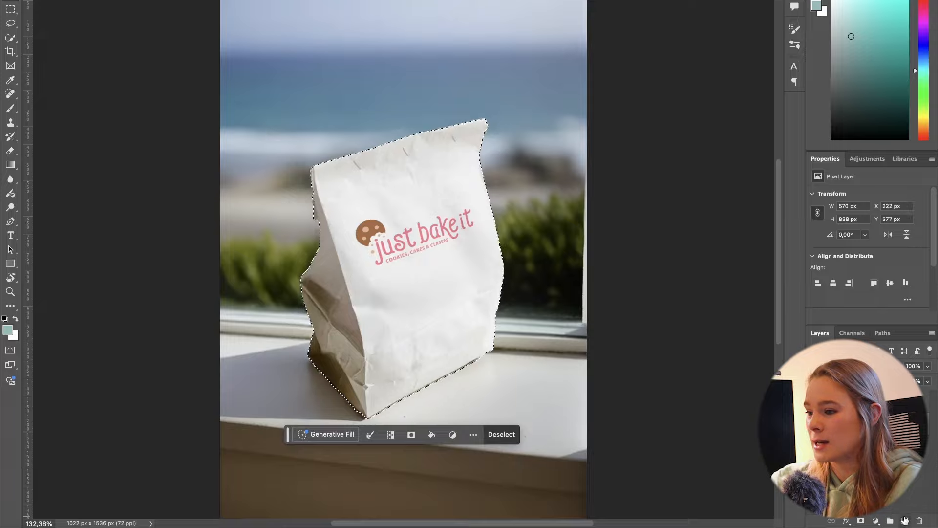
Sample the logo's pink and brush it over the whole selected bag on a new layer
key("b")
left_click(379, 239, "alt")
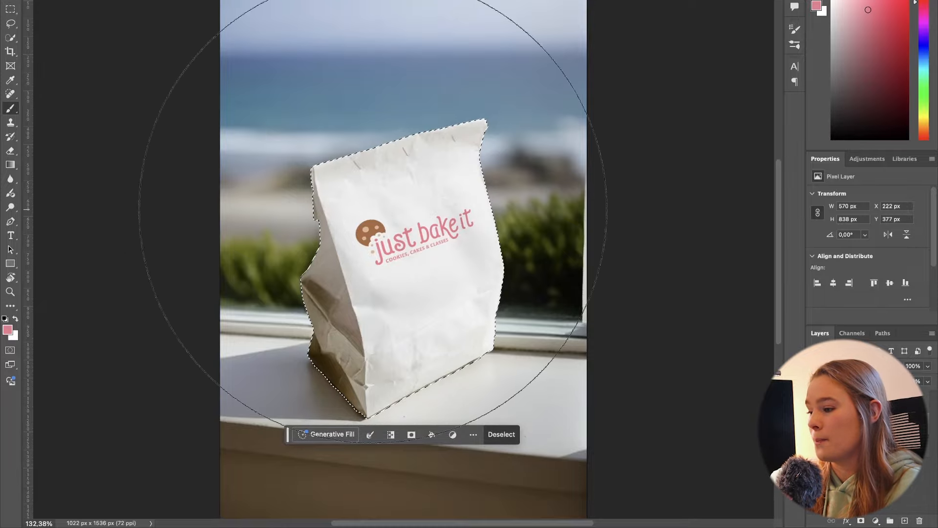
mouse_move(358, 210)
left_mouse_down()
mouse_move(352, 315)
mouse_move(321, 251)
left_mouse_up()
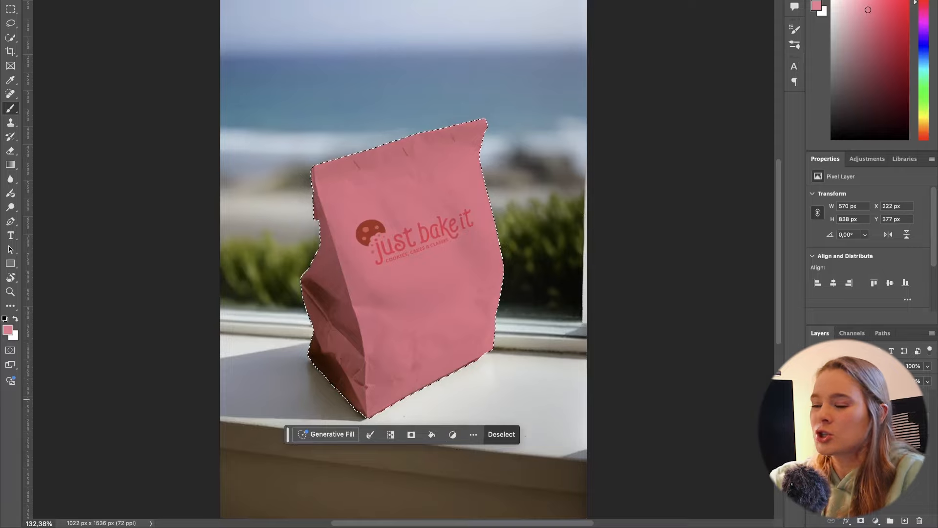
Lower the pink tint layer's opacity to 18% and deselect the bag
left_click(927, 366)
left_click_drag(930, 378, 881, 379)
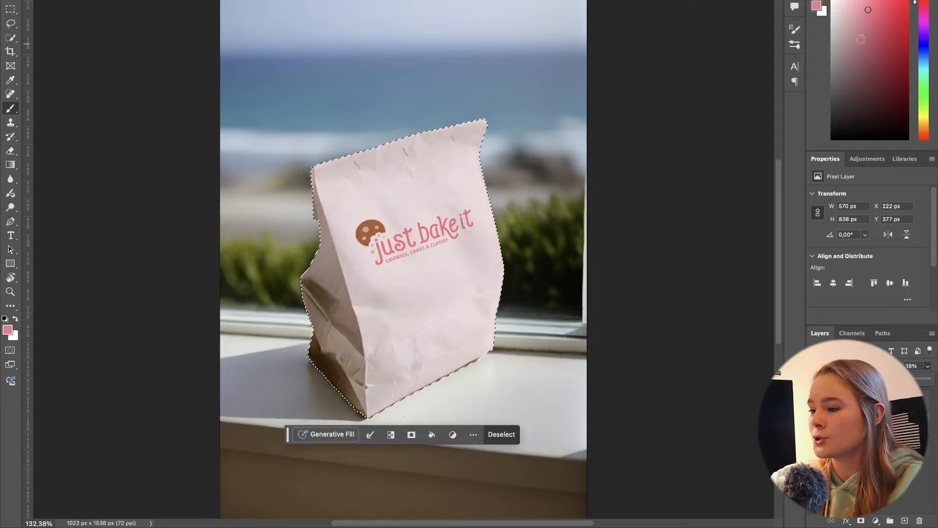
key("ctrl+d")
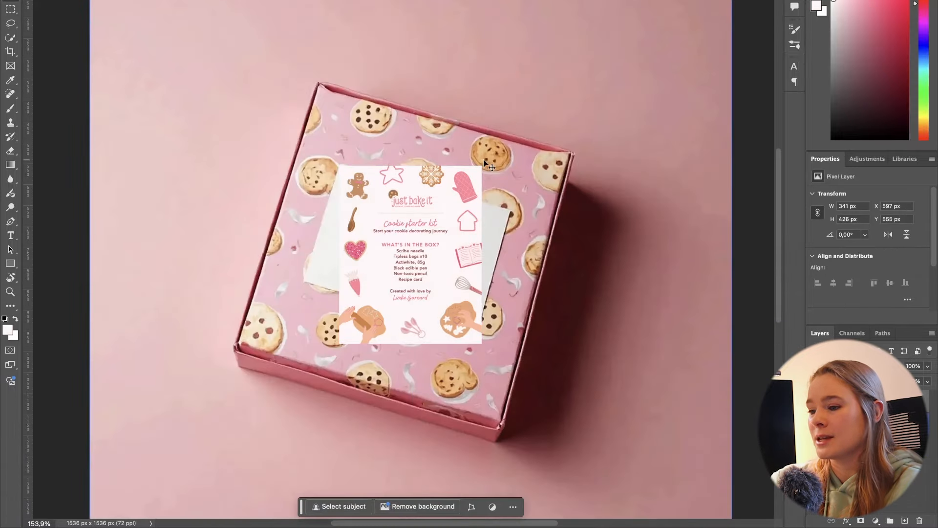
Rotate, enlarge and position the "Cookie starter kit" card so it covers the blank card on the pink cookie box
key("ctrl+t")
left_click_drag(496, 160, 529, 173)
left_click_drag(475, 217, 474, 208)
left_click_drag(491, 199, 489, 205)
key("Return")
Add a drop shadow to the "Cookie starter kit" card layer and reduce the shadow's opacity
left_click(185, 1)
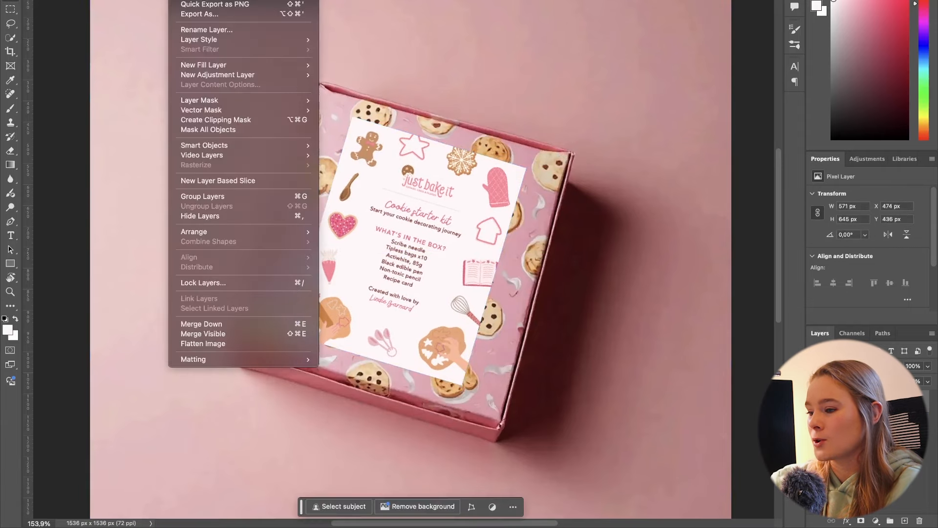
mouse_move(203, 41)
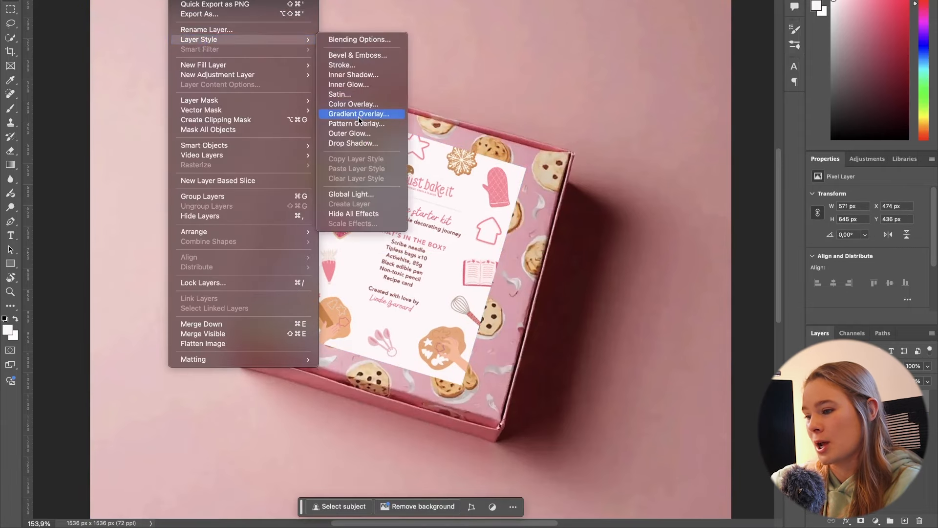
left_click(355, 143)
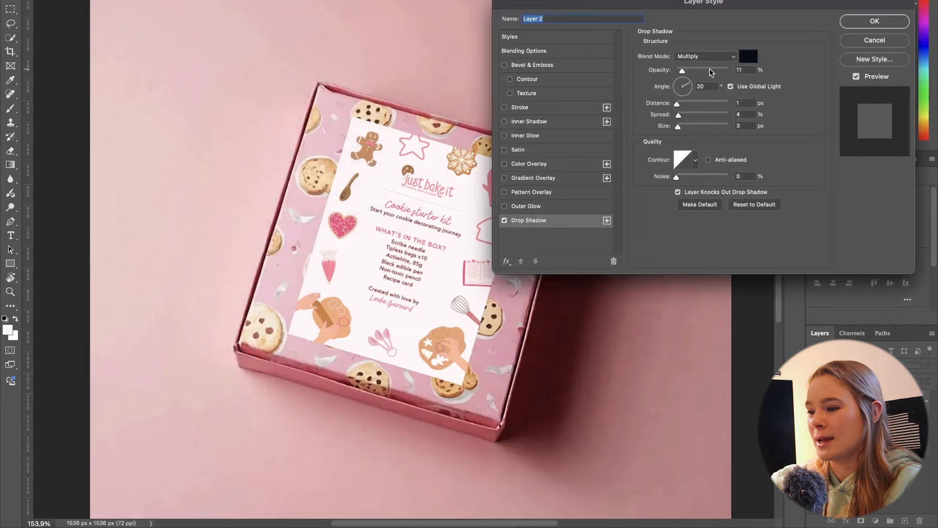
mouse_move(683, 71)
left_mouse_down()
mouse_move(726, 71)
mouse_move(679, 80)
left_mouse_up()
key("Return")
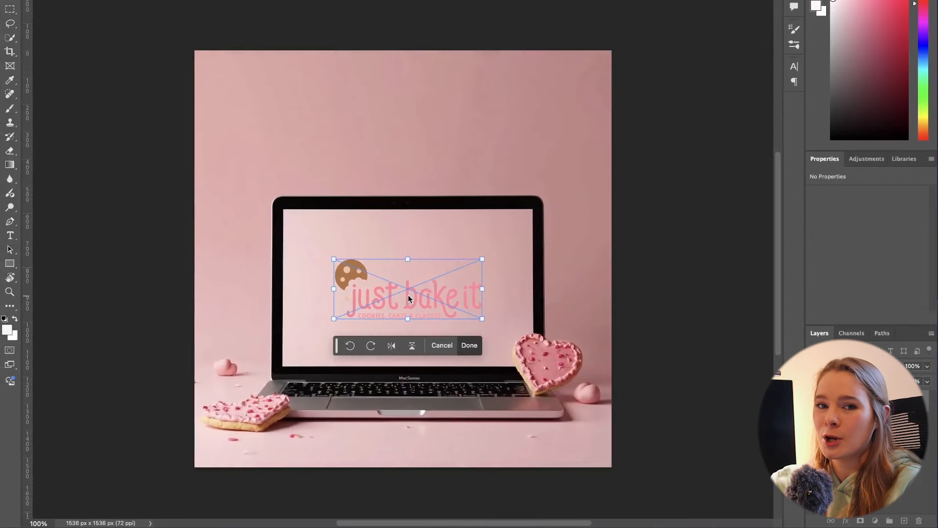
Apply the logo placement on the laptop mockup and select the laptop's whole screen area with the Magic Wand
key("Return")
right_click(17, 41)
left_click(64, 57)
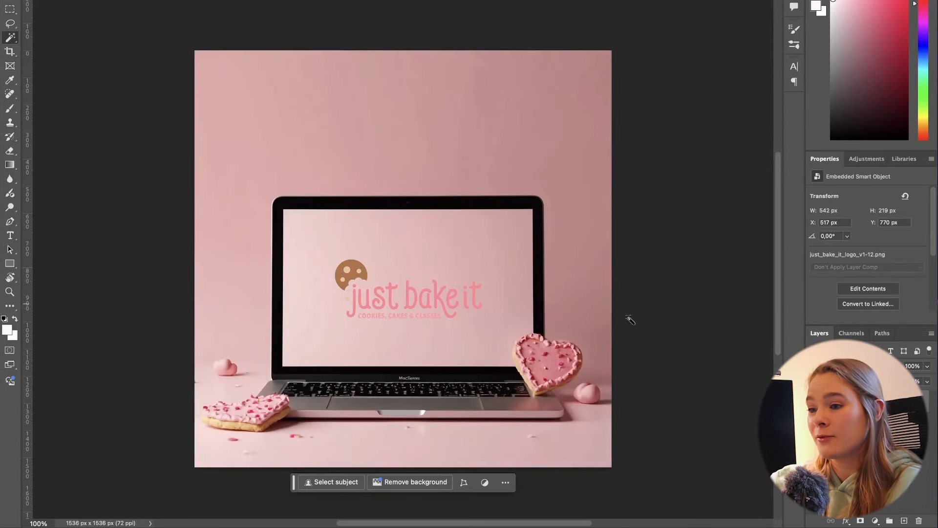
left_click(441, 249)
left_click(521, 222, "shift")
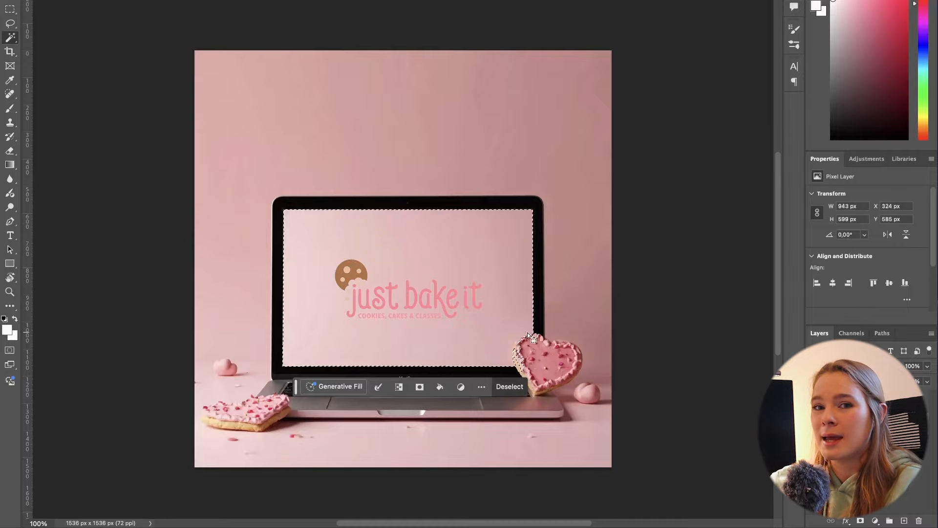
Remove the heart-shaped cookie's edge from the screen selection with a smaller Quick Selection brush
scroll(547, 316, "up", 10)
left_click_drag(547, 315, 346, 201)
scroll(440, 313, "up", 5)
left_click_drag(448, 329, 312, 222)
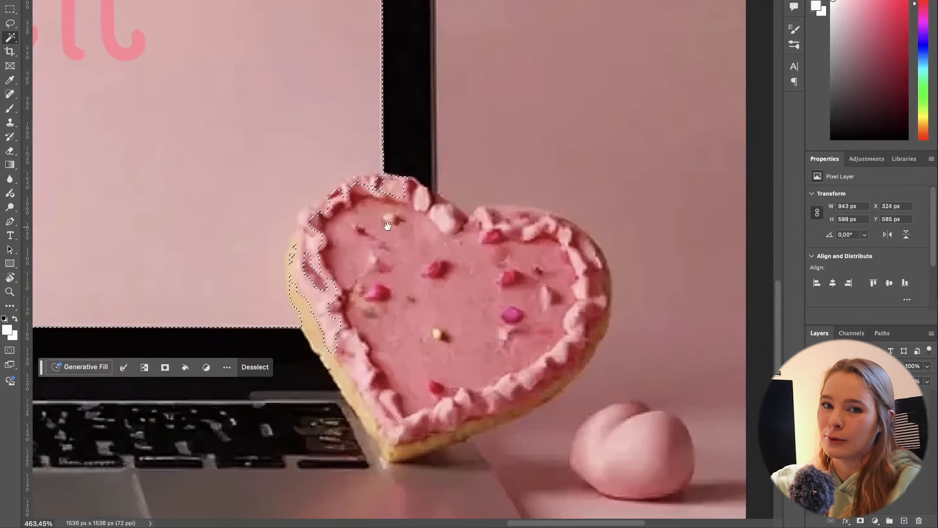
right_click(12, 40)
left_click(57, 46)
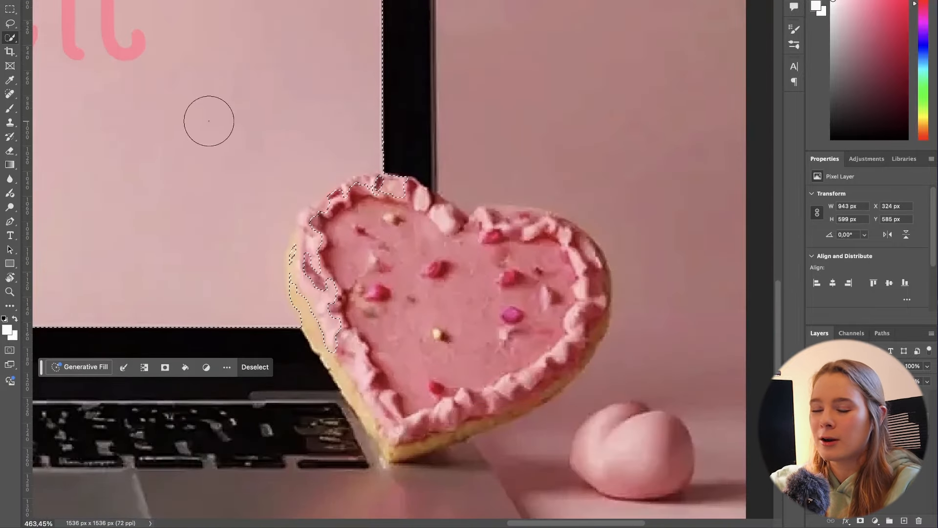
key("bracketleft")
key("bracketleft")
key("bracketleft")
key("bracketleft")
key("bracketleft")
mouse_move(396, 187)
left_mouse_down()
mouse_move(379, 188)
mouse_move(307, 284)
mouse_move(312, 208)
mouse_move(382, 189)
mouse_move(605, 242)
left_mouse_up()
Invert the selection and add a layer mask that hides the laptop's screen area
scroll(311, 313, "down", 10)
key("super+shift+i")
left_click(860, 520)
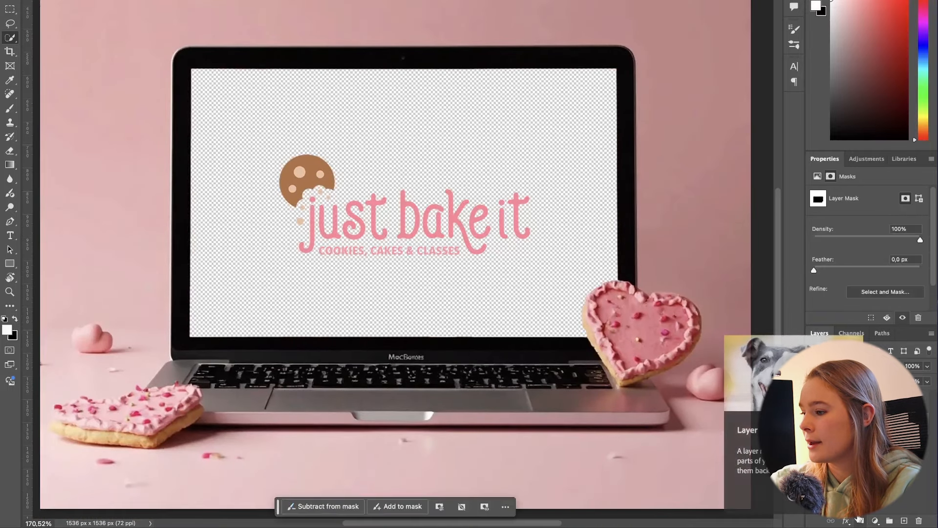
Brush pale pink across the laptop screen area on a layer beneath the masked photo
left_click(861, 450)
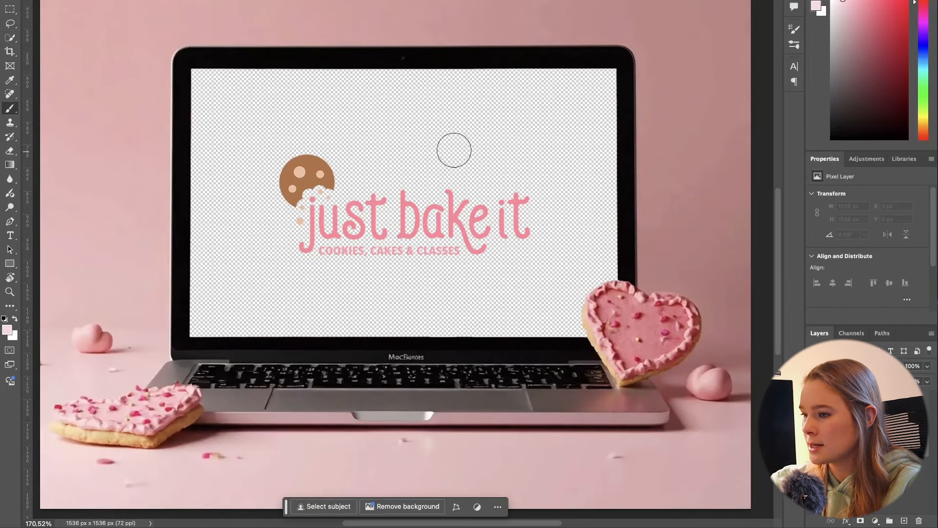
key("bracketright")
key("bracketright")
key("bracketright")
mouse_move(199, 84)
left_mouse_down()
mouse_move(597, 63)
mouse_move(469, 163)
mouse_move(628, 234)
mouse_move(210, 313)
left_mouse_up()
mouse_move(596, 247)
left_mouse_down()
mouse_move(555, 284)
mouse_move(560, 313)
left_mouse_up()
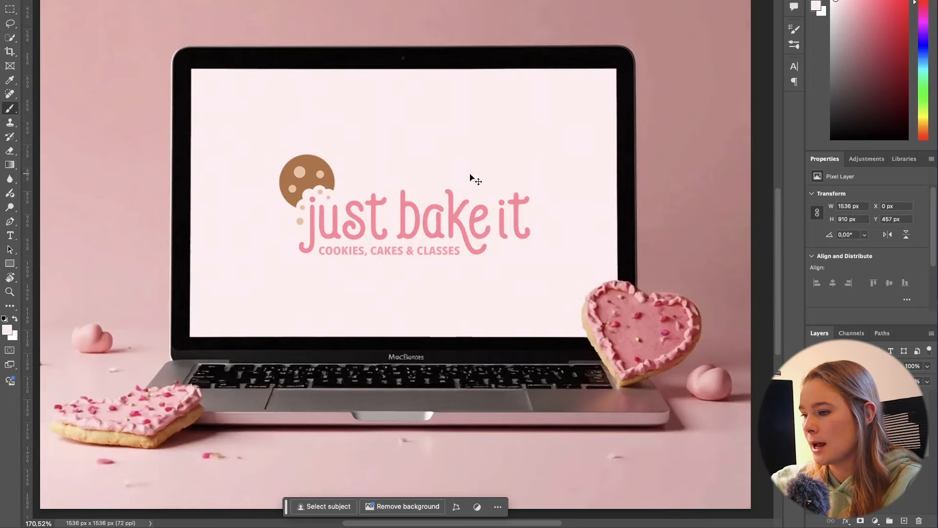
Check the mask edge around the heart cookie and enlarge the laptop screen logo from its center to about 728 by 295 px
key("v")
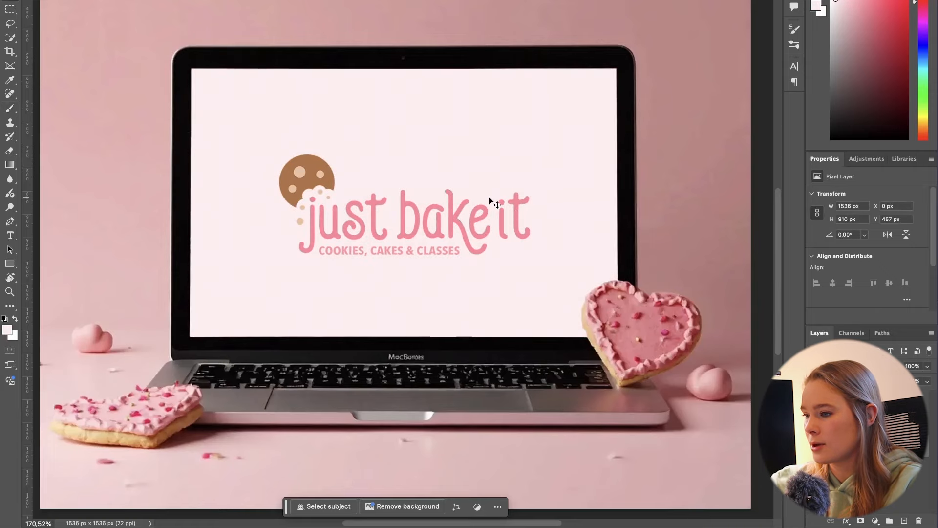
key("super+t")
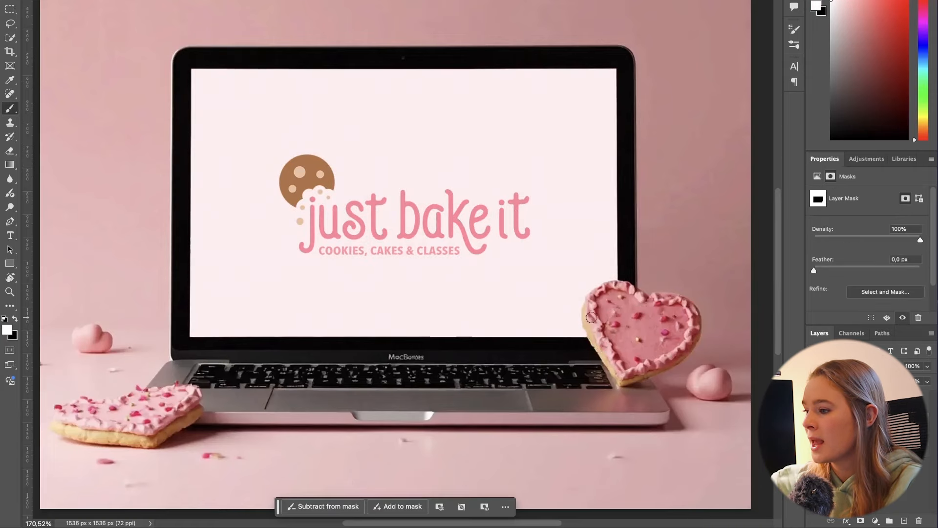
scroll(567, 308, "up", 5)
left_click_drag(566, 309, 457, 256)
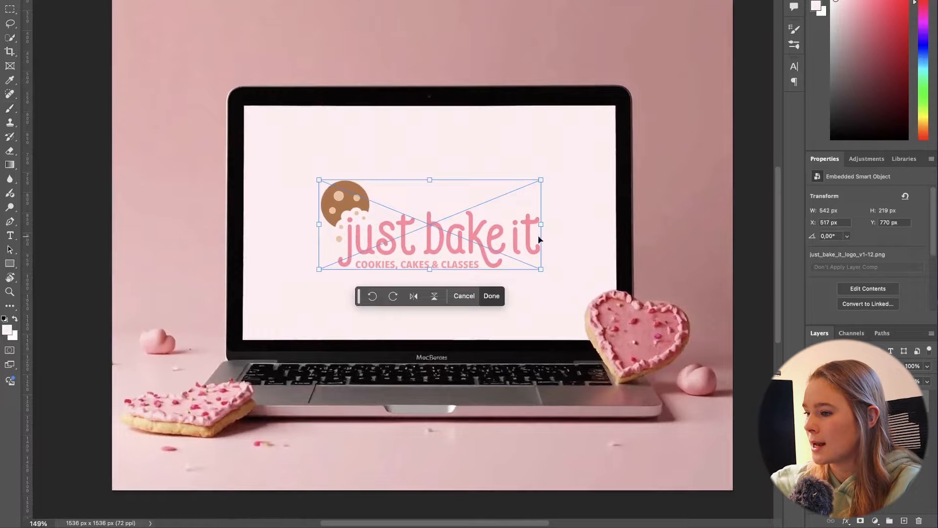
left_click_drag(541, 171, 577, 159)
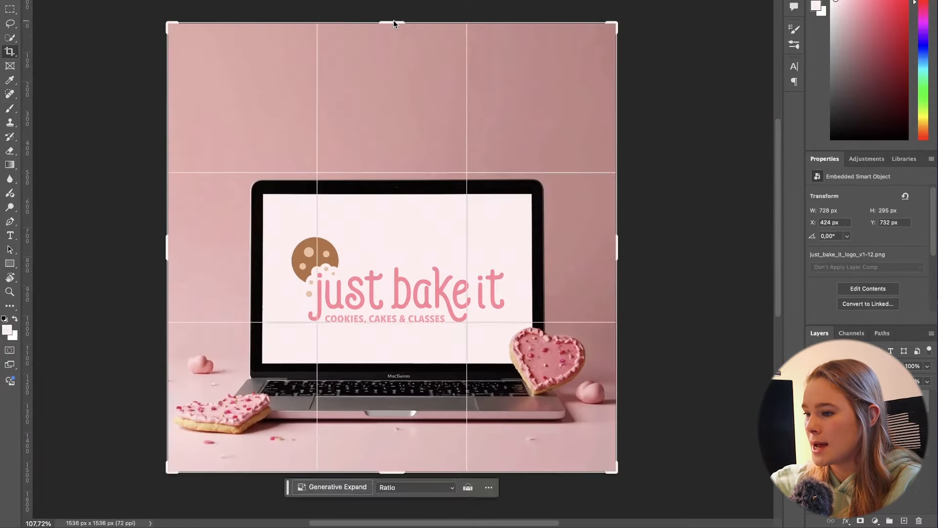
Crop the empty area above the laptop so the canvas measures 1536 by 1142 px
left_click_drag(394, 22, 400, 78)
key("Return")
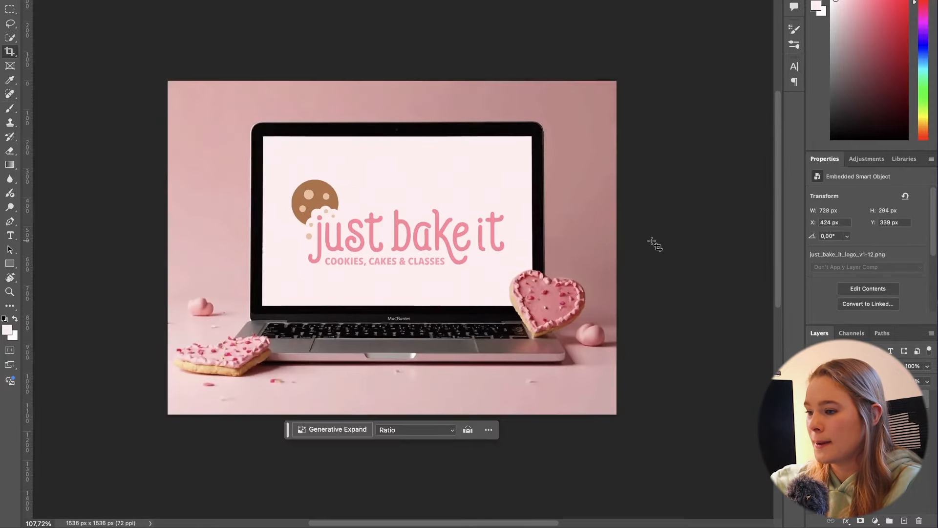
key("v")
key("super+0")
scroll(683, 241, "up", 1)
left_click_drag(725, 263, 769, 281)
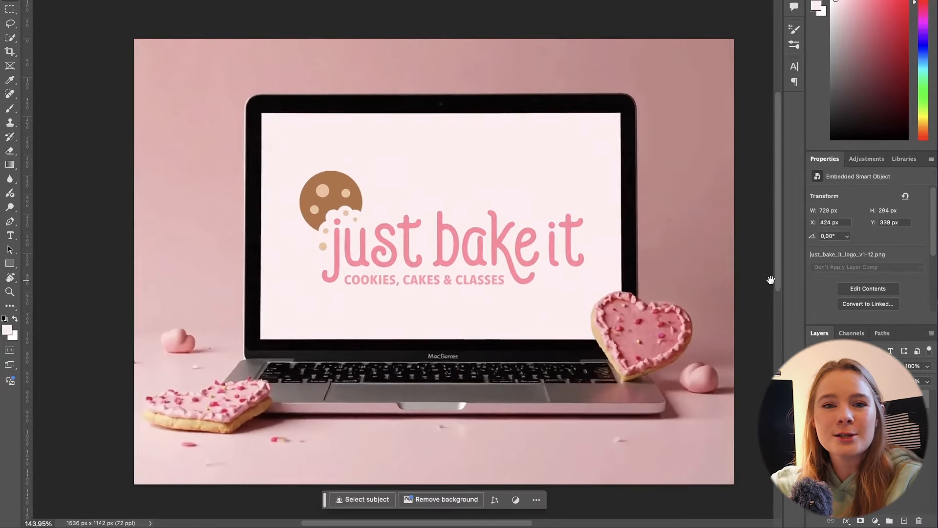
left_click_drag(748, 237, 723, 227)
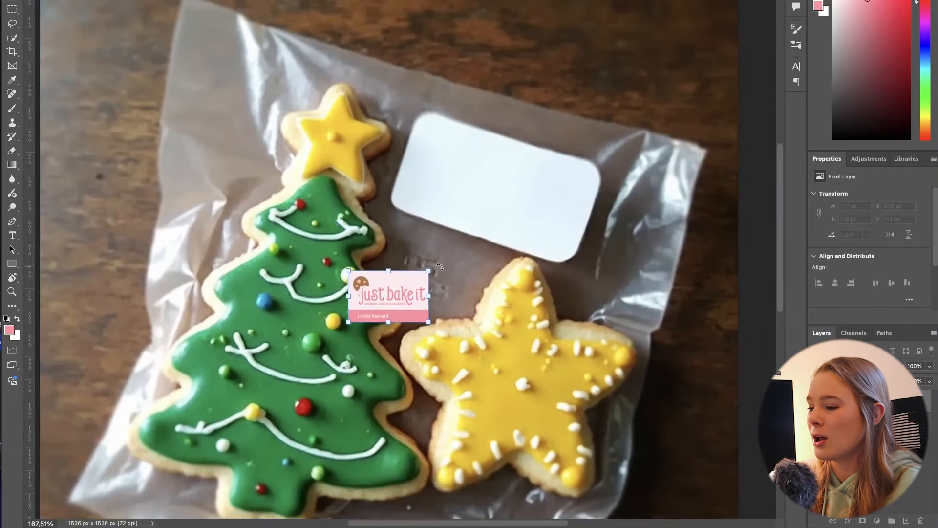
Rotate and enlarge the "just bake it" label artwork to about 498 by 399 px and position it over the cookie bag's blank white sticker
left_click_drag(440, 267, 464, 258)
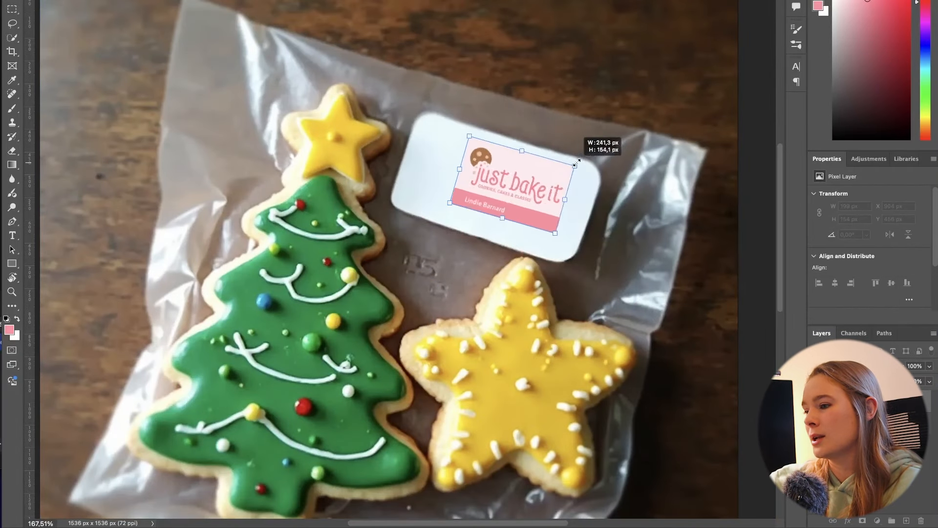
left_click_drag(584, 132, 627, 148)
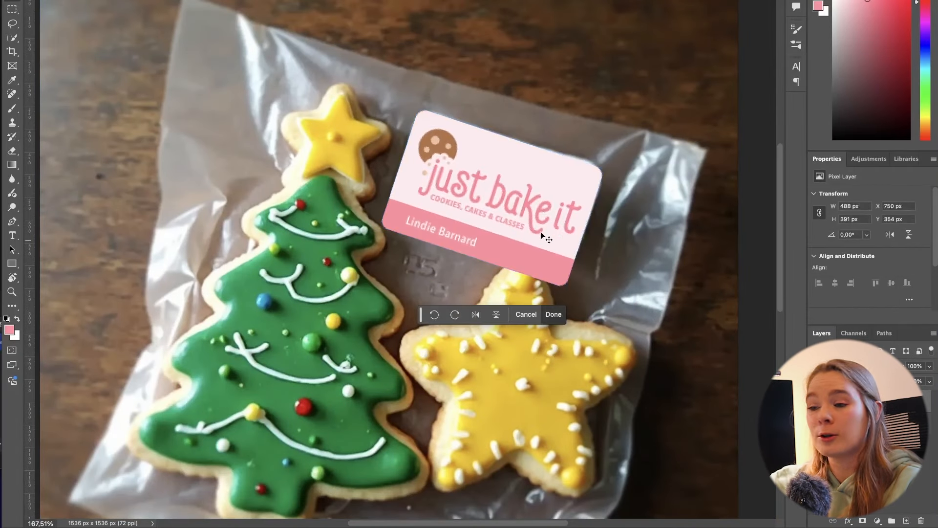
key("Return")
left_click_drag(520, 220, 513, 197)
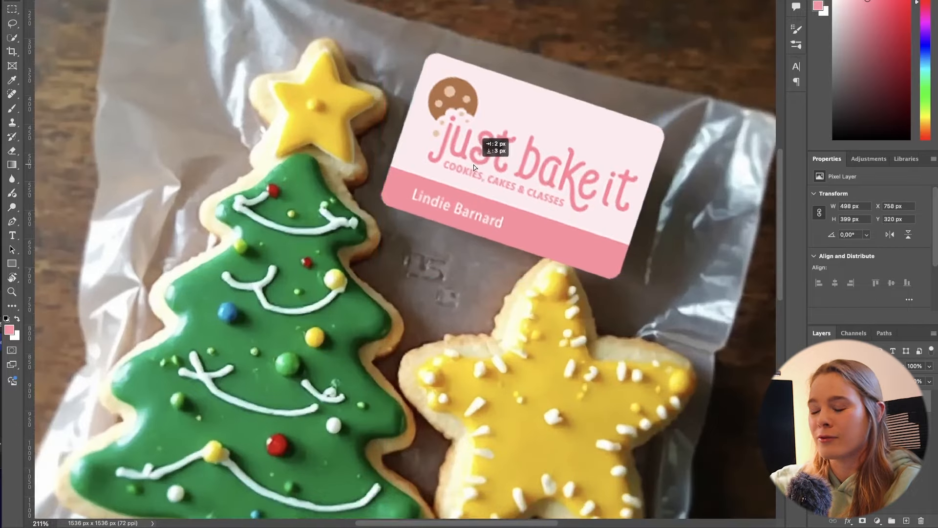
key("ctrl+0")
scroll(720, 200, "down", 3)
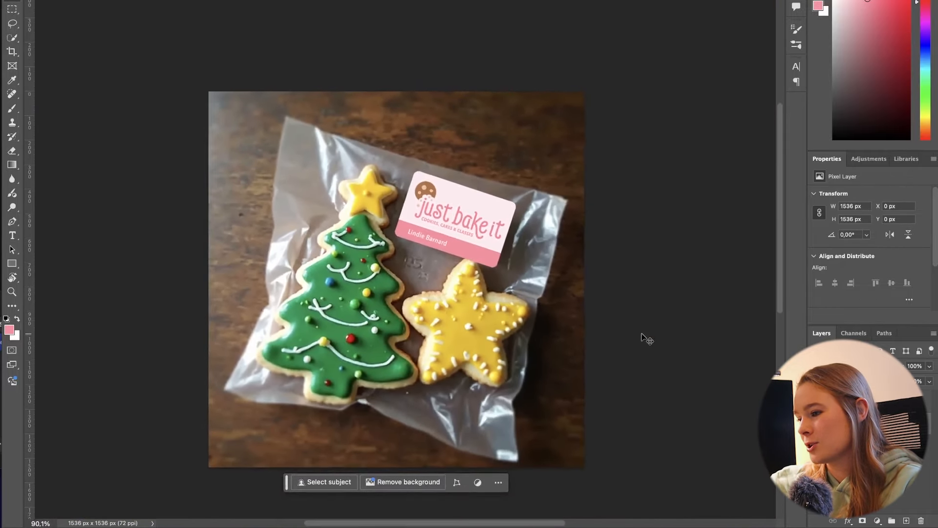
Add a Multiply drop shadow to the label artwork with 19% opacity, 1 px distance, 4% spread and 3 px size
left_click_drag(642, 337, 712, 333)
left_click(525, 215)
left_click(181, 1)
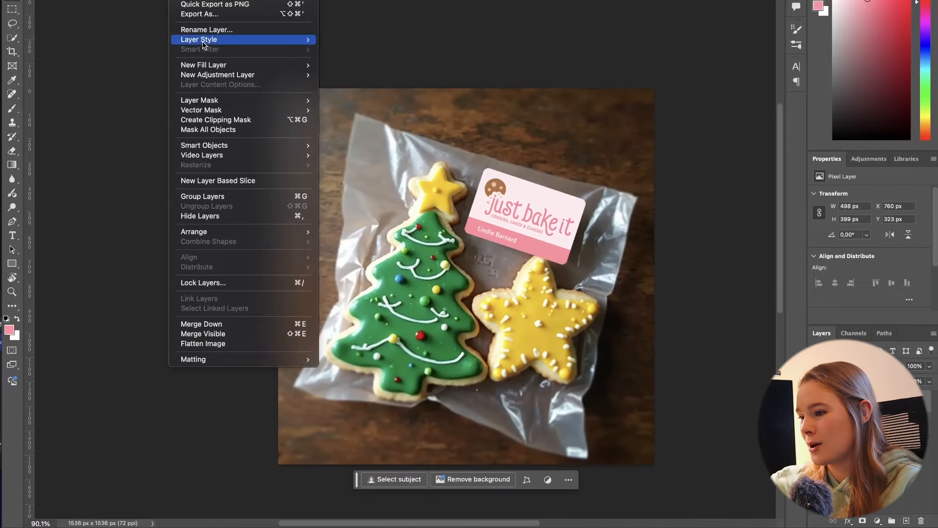
mouse_move(206, 44)
left_click(345, 144)
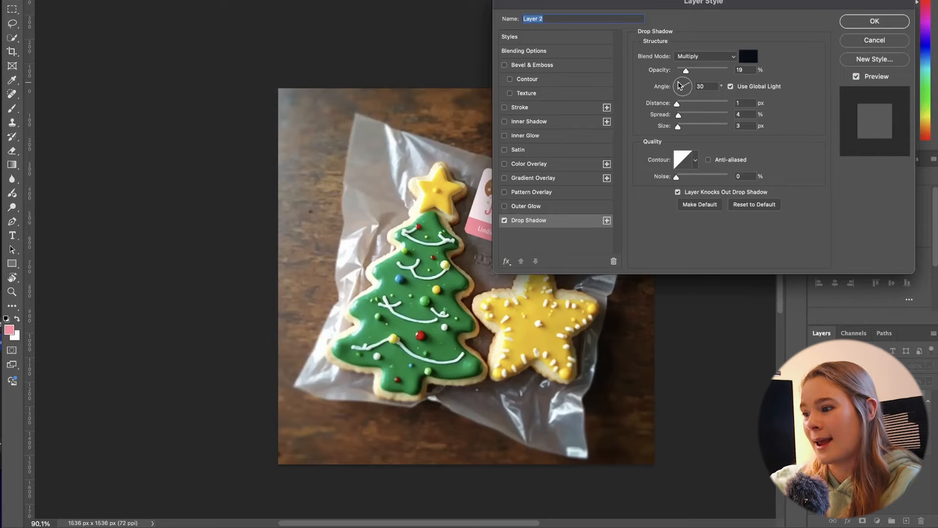
left_click(875, 22)
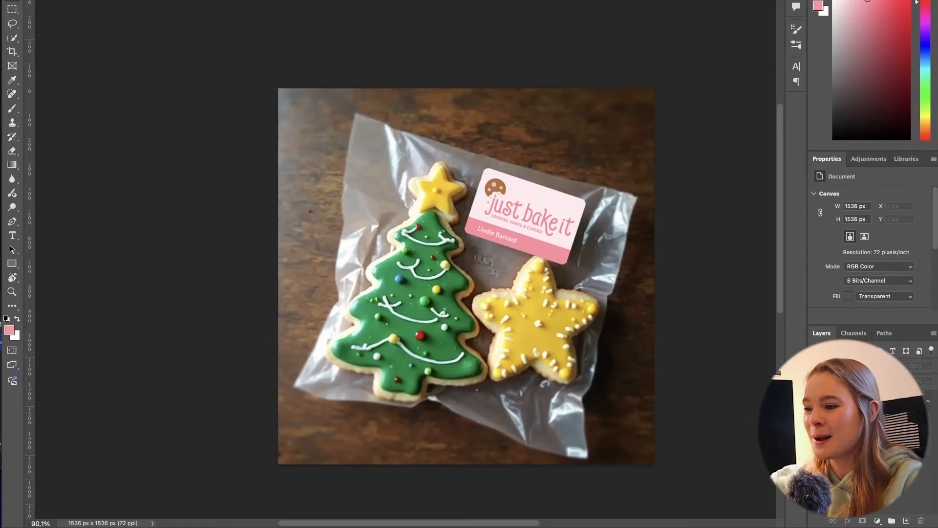
left_click(103, 1)
mouse_move(166, 113)
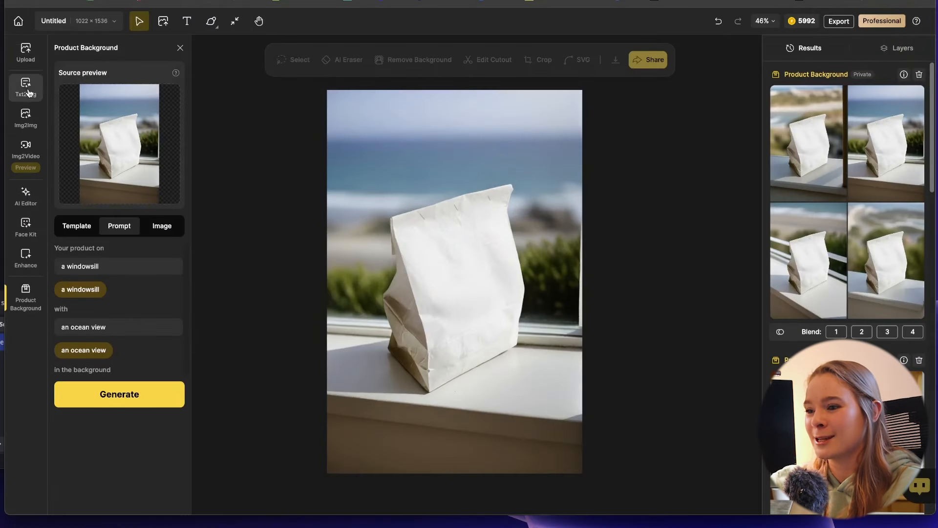
In Dzine, use Text-to-Image to generate "a plain white coldrink can with no branding placed in a forest on the floor with the green trees behind it"
left_click(28, 93)
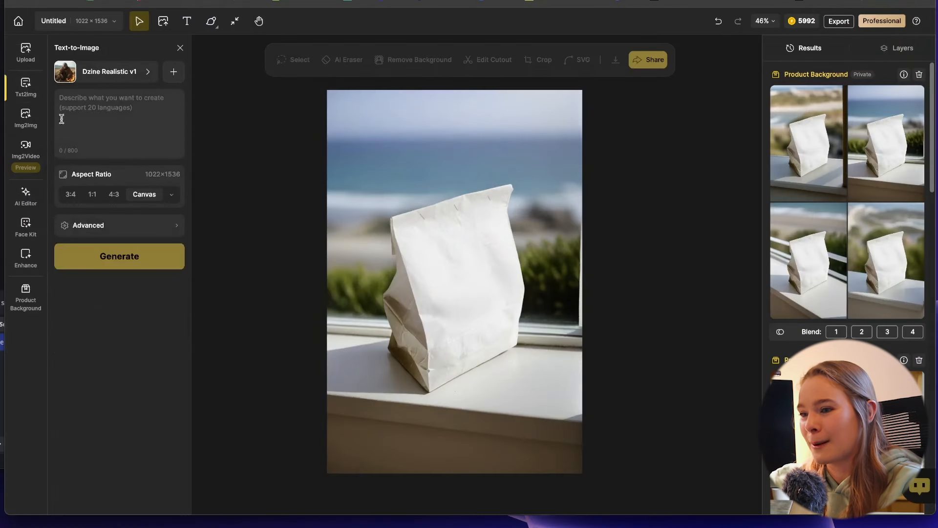
left_click(110, 117)
type("a")
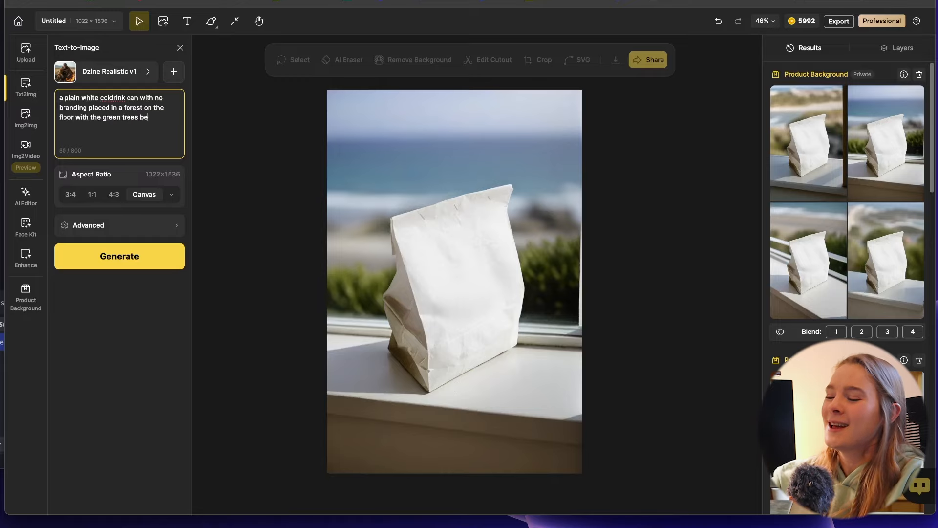
left_click(121, 262)
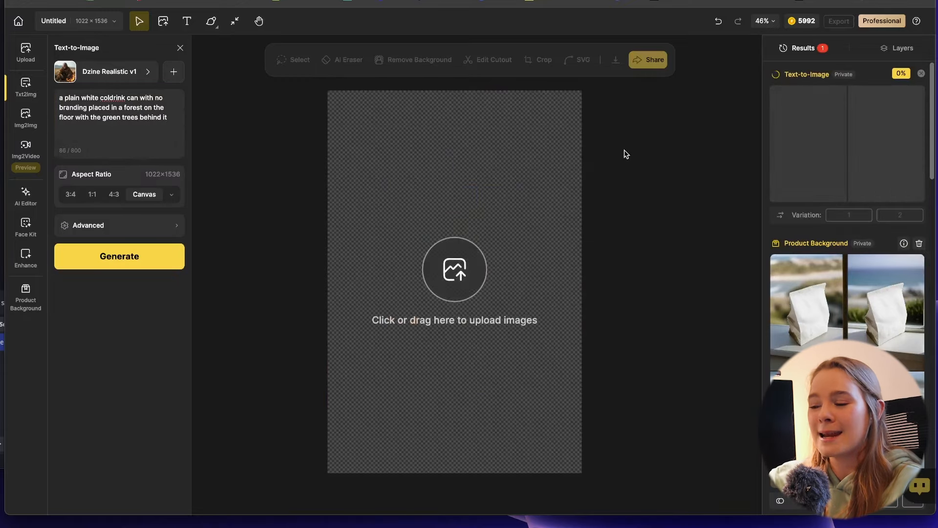
Preview both generated can images and download the second one
mouse_move(816, 127)
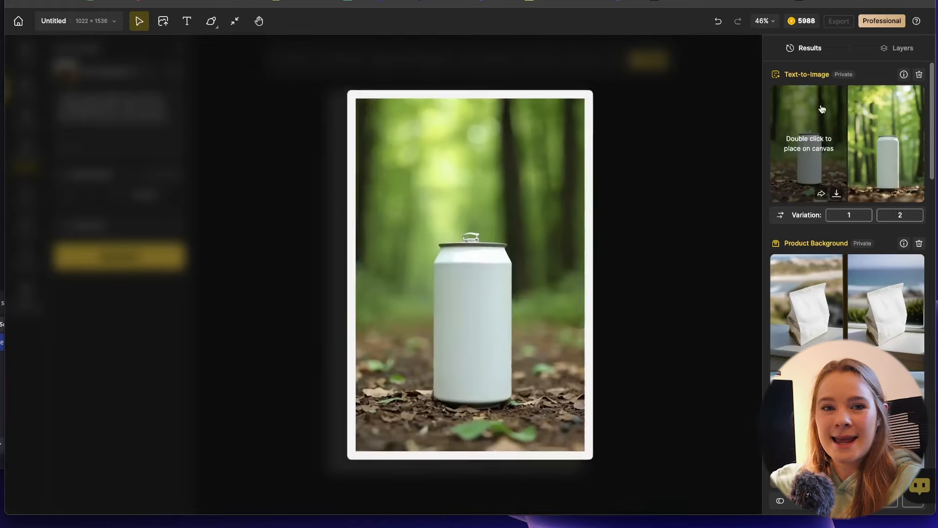
mouse_move(862, 131)
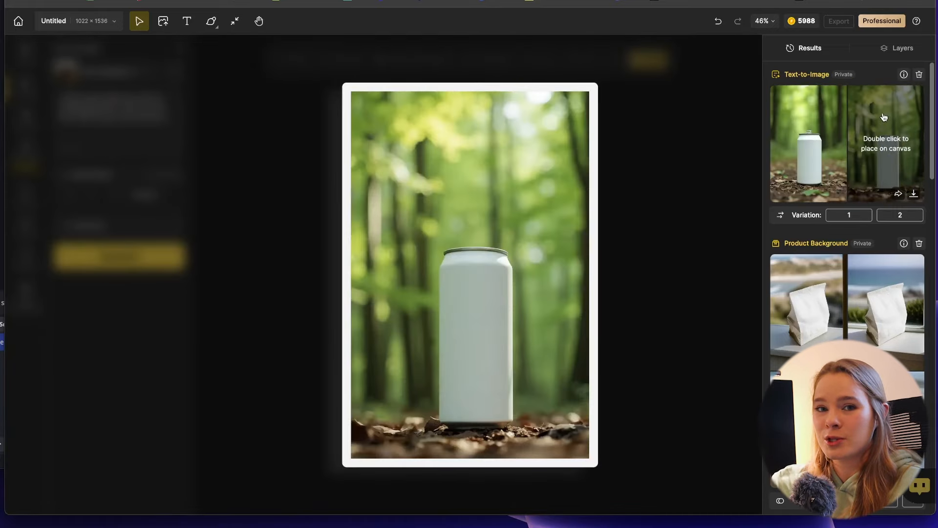
left_click(913, 194)
left_click(489, 327)
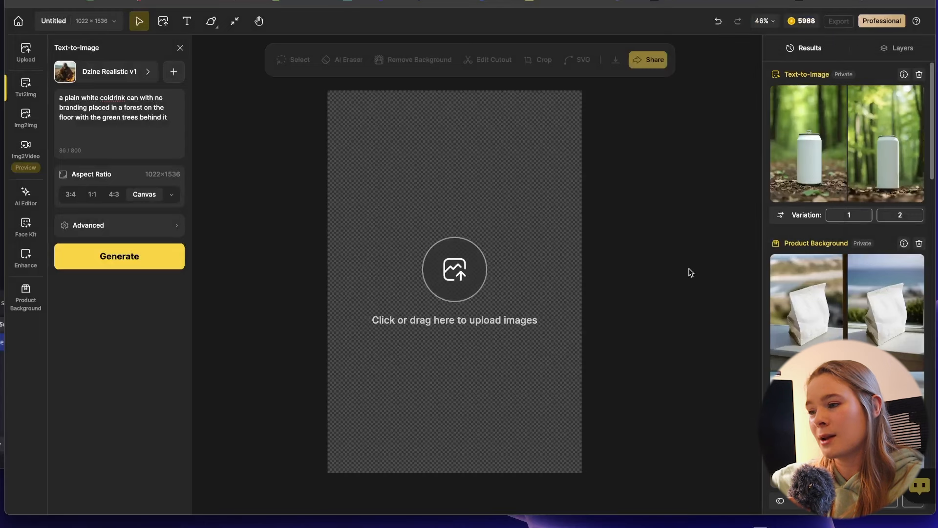
mouse_move(877, 151)
left_click(914, 192)
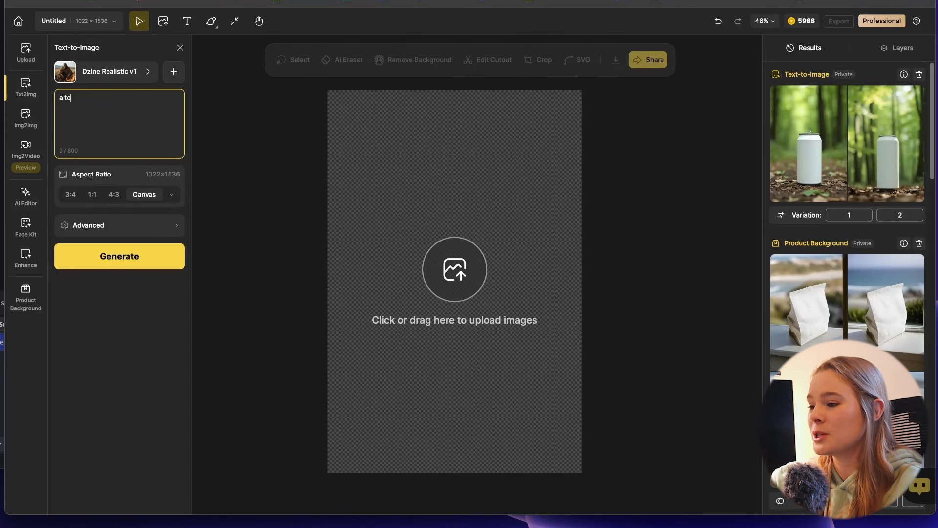
Generate images in 3:4 ratio from the prompt "a beige, plain tote bag hanging on a white brick wall"
type("hite brick wall")
left_click(64, 97)
type("beige")
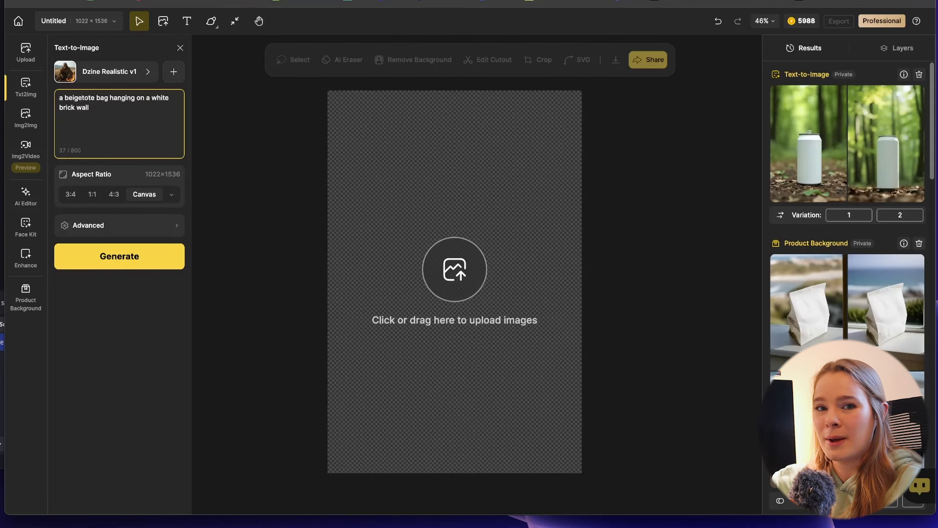
type(", plain")
left_click(70, 194)
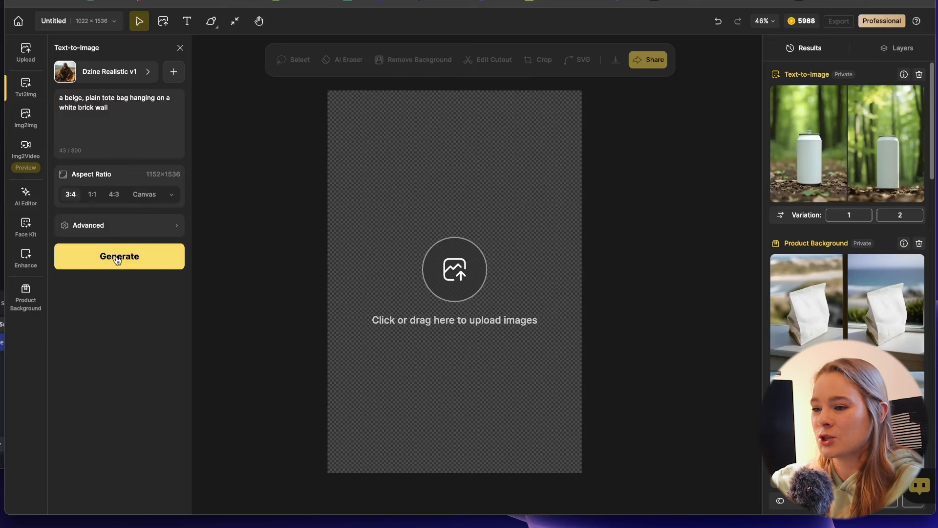
left_click(117, 259)
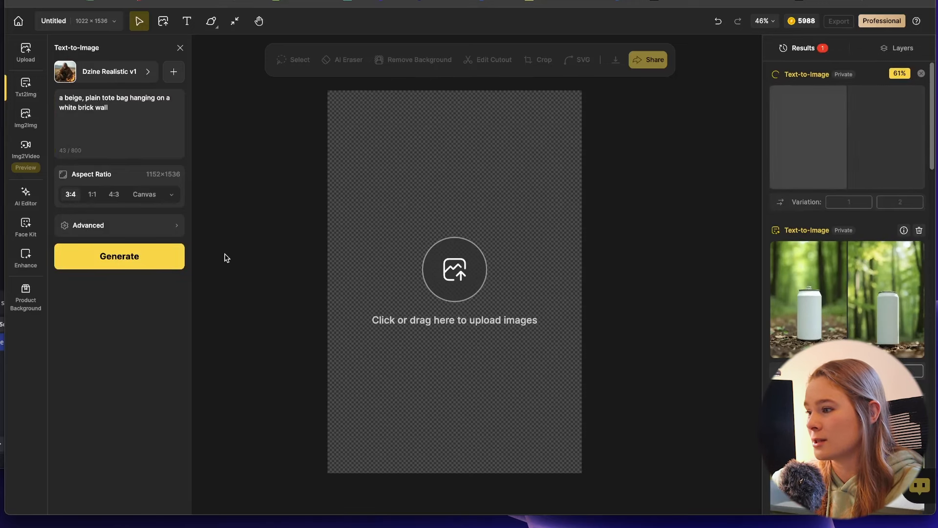
Preview both generated tote bag images and download the first one
mouse_move(797, 135)
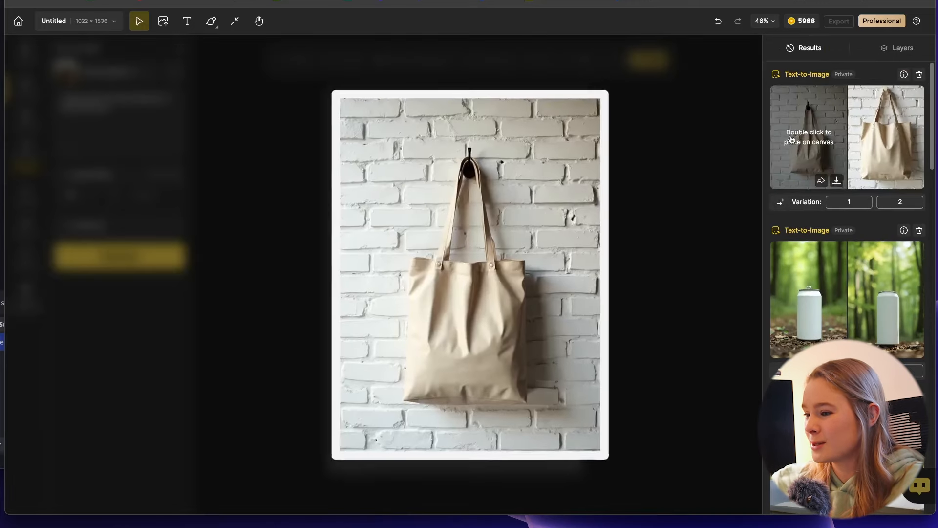
mouse_move(896, 138)
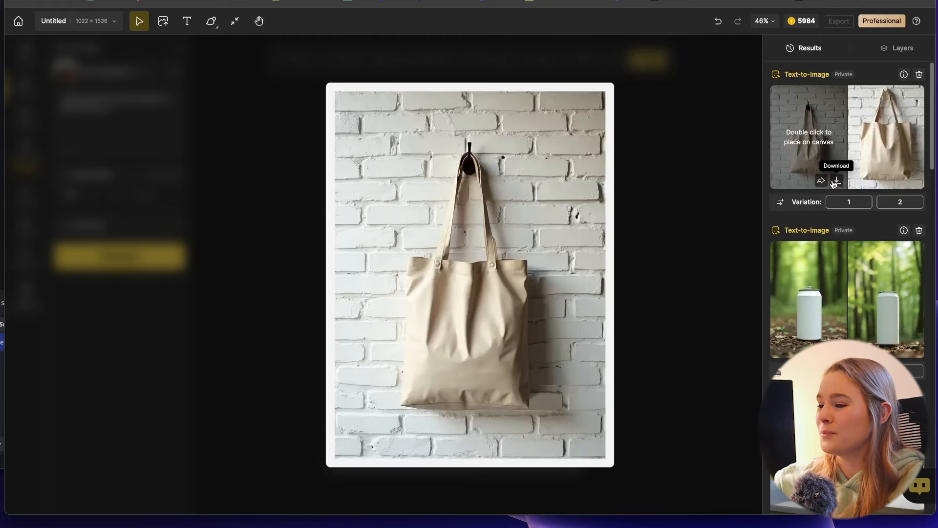
left_click(836, 180)
left_click(537, 324)
Replace the prompt with "an iphone lying in a puddle of water with splashes around it."
left_click(90, 121)
key("super+a")
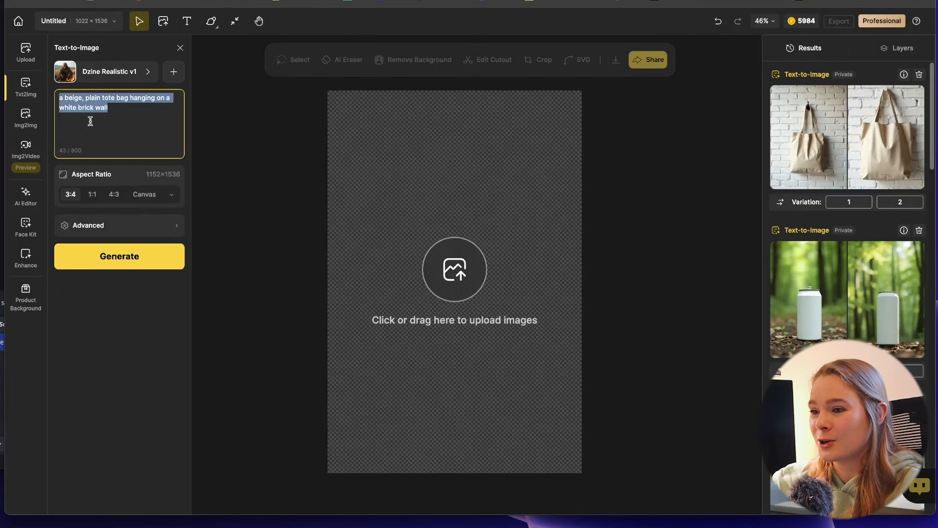
type("an iphone")
type("lying in a puddle of water with splashes around it.")
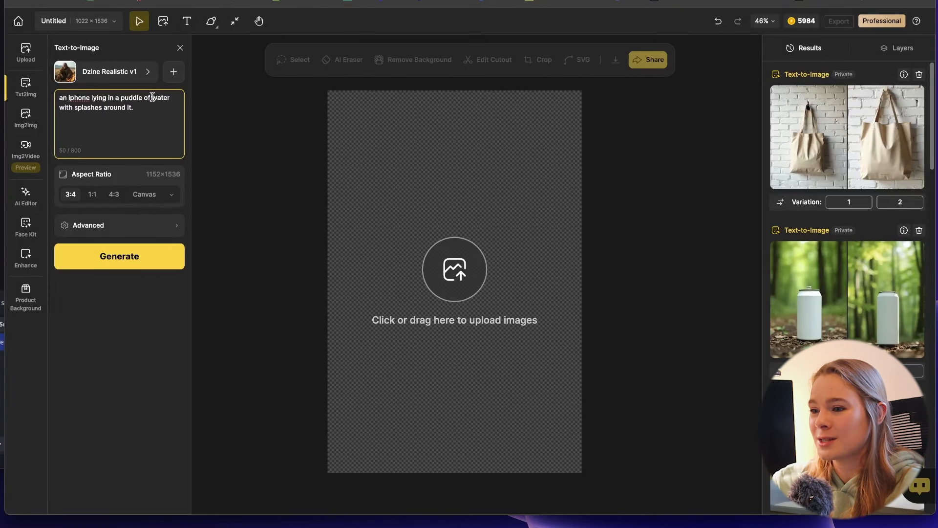
Add "clear" before water and "there is a blue flower next to the iphone" to the prompt, then generate and preview both images
left_click(152, 97)
type("clear water with splashes around it. there is a flower next to the iphone")
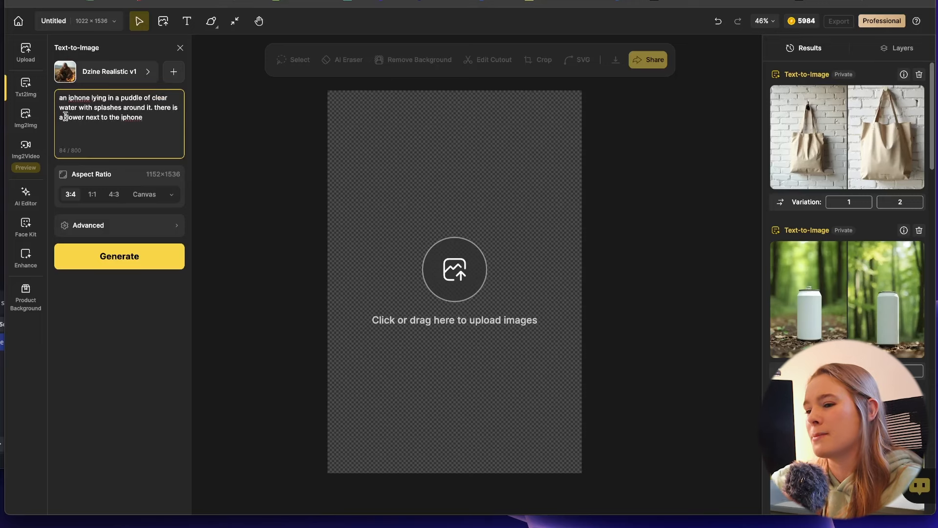
left_click(65, 117)
type("blue flower next to the iphone")
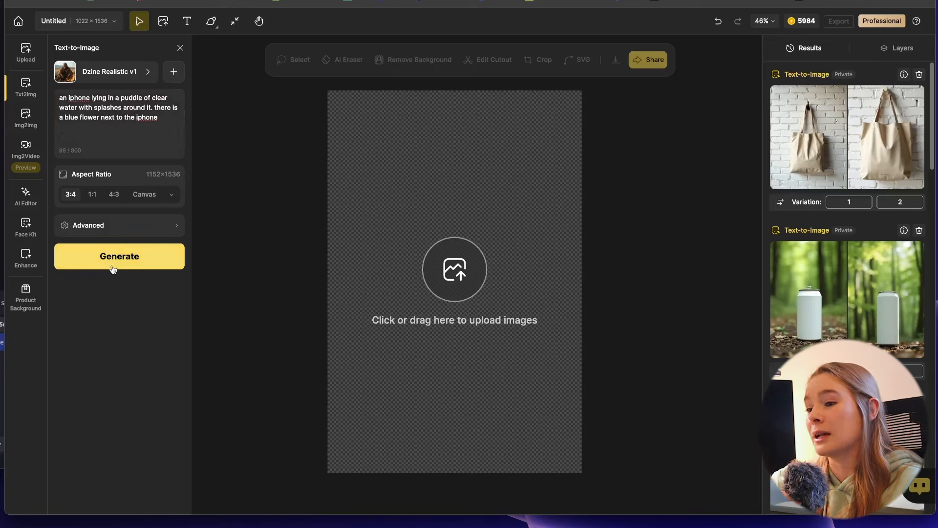
left_click(112, 267)
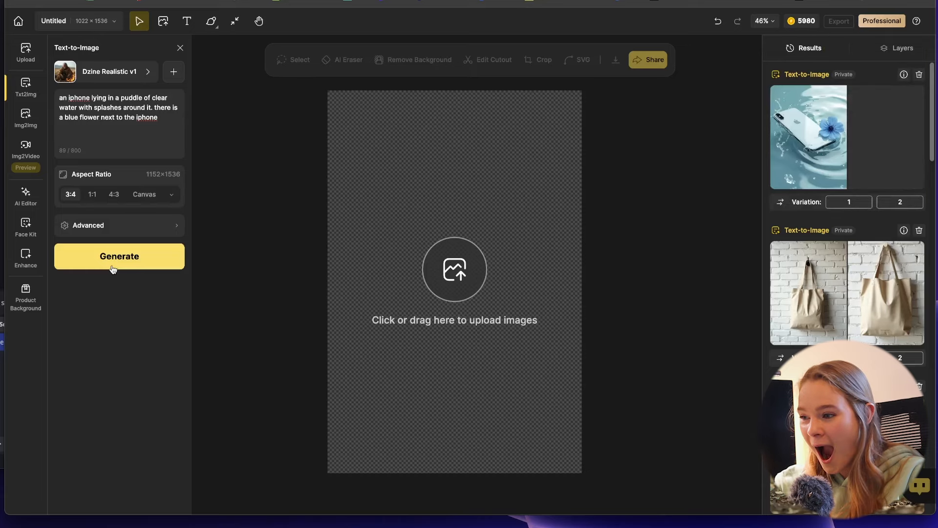
mouse_move(804, 138)
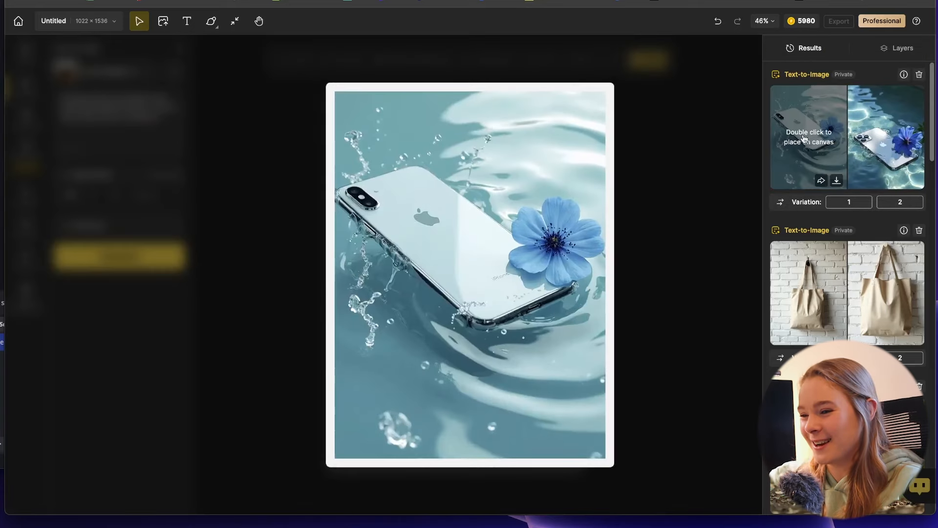
mouse_move(871, 133)
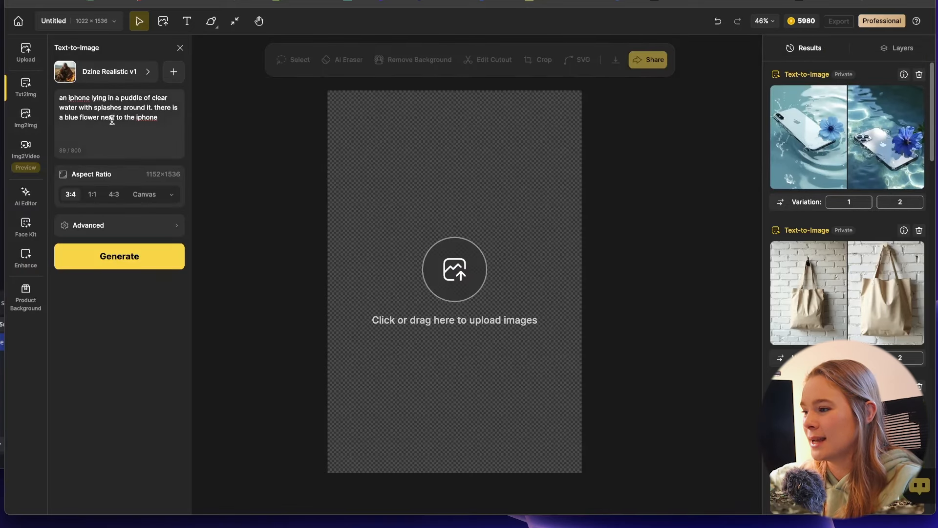
Generate 1:1 images from the prompt "two brown square boxes stacked next to eachother: used to display the box" and preview both results
triple_click(113, 115)
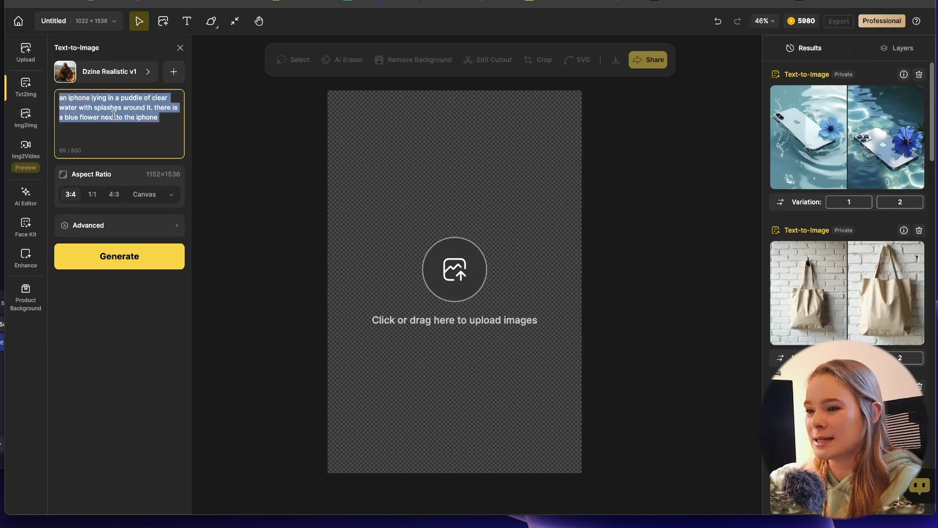
type("two")
type(" brown square boxes stacke")
type("d next to eachother")
left_click(116, 98)
type("brown square")
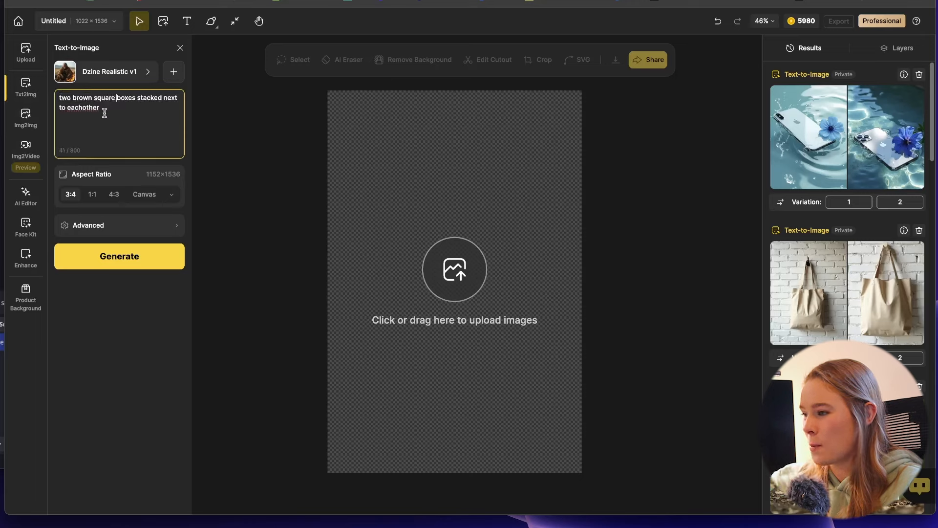
type("box")
left_click(92, 194)
left_click(148, 257)
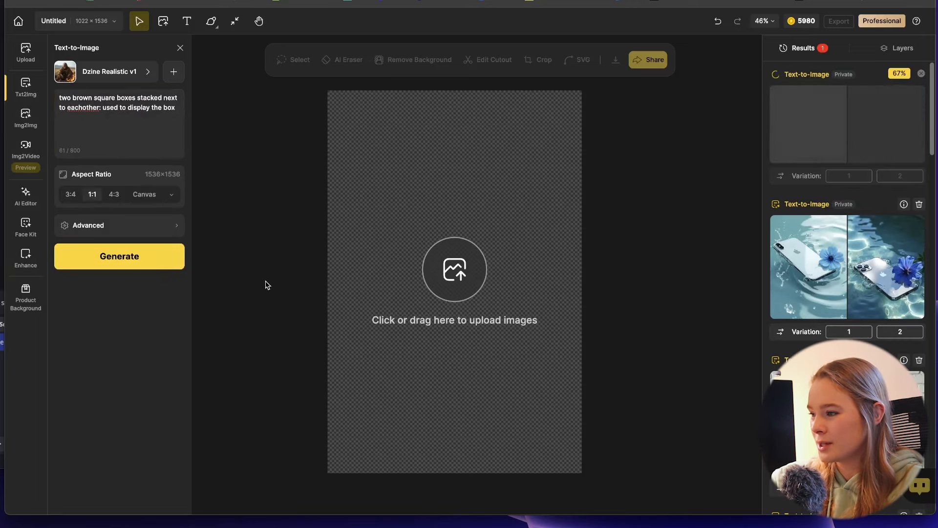
mouse_move(821, 118)
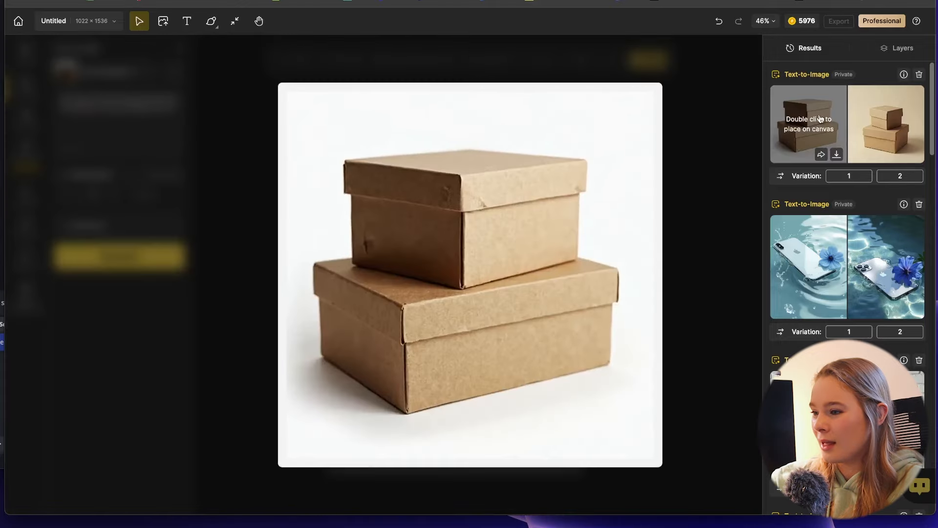
mouse_move(876, 114)
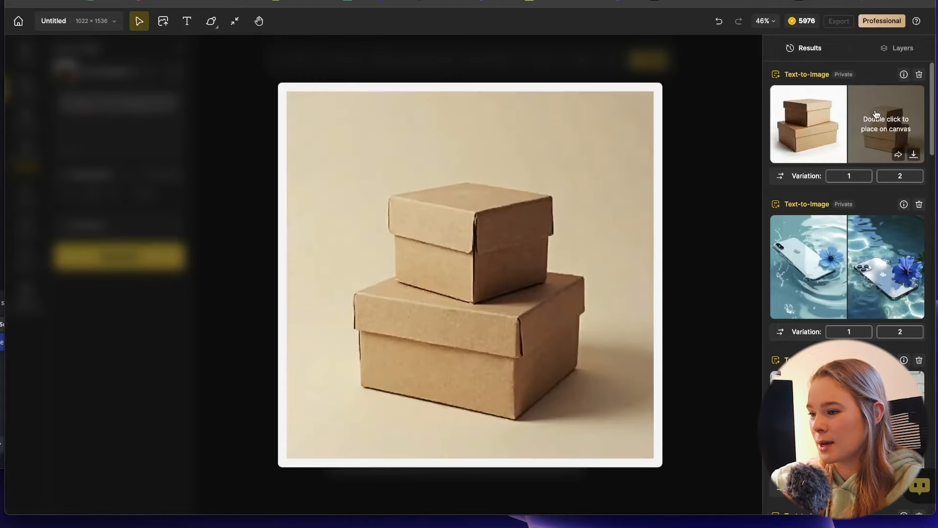
Place the white-background boxes image on the canvas, fit it to the canvas width, and remove its background
double_click(821, 117)
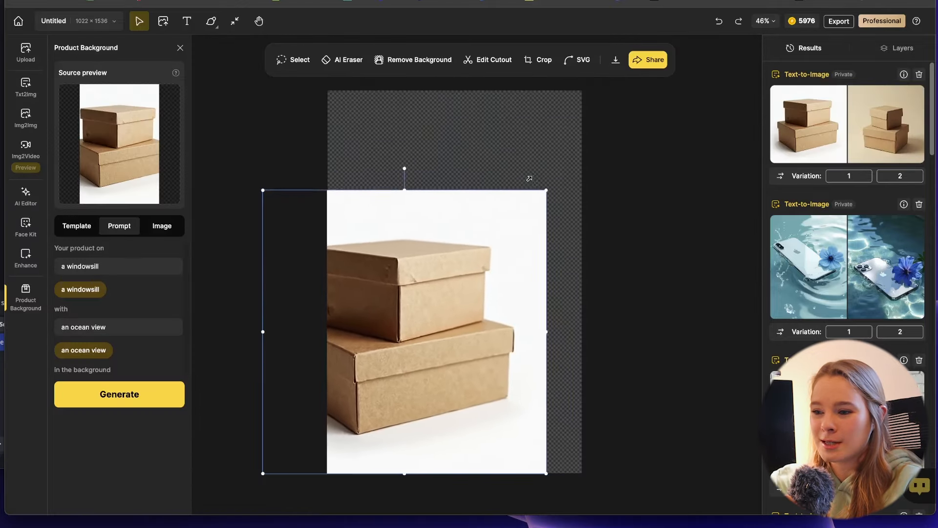
left_click_drag(507, 216, 524, 205)
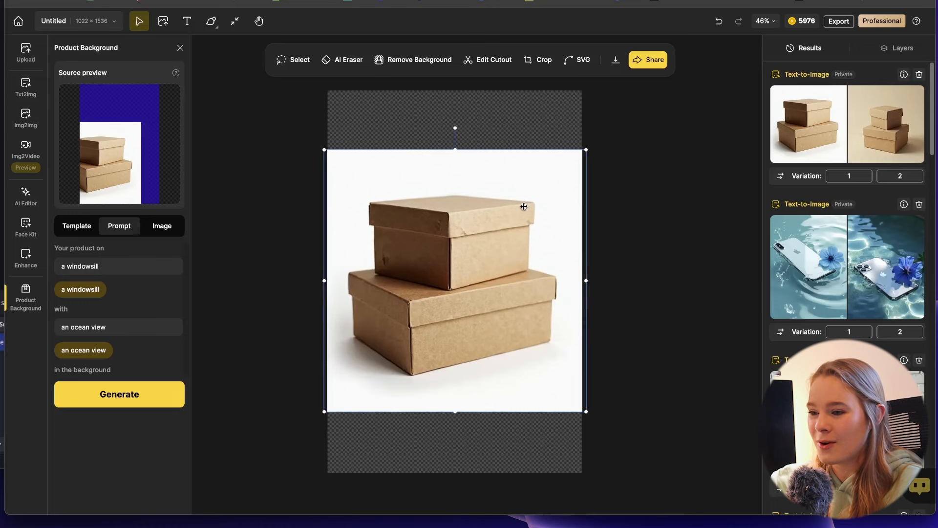
left_click(413, 61)
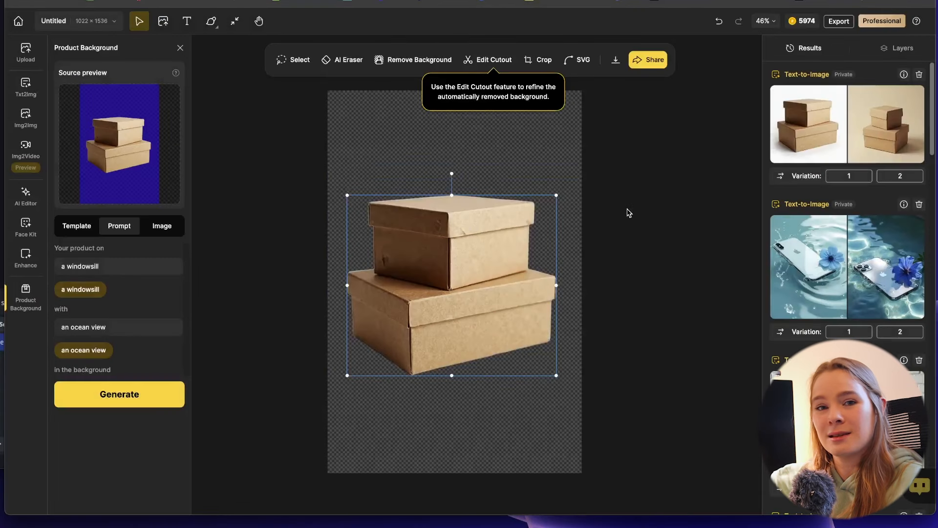
Generate product backgrounds for the boxes with the Snow mood template and preview the resulting images
left_click(77, 226)
scroll(125, 318, "down", 5)
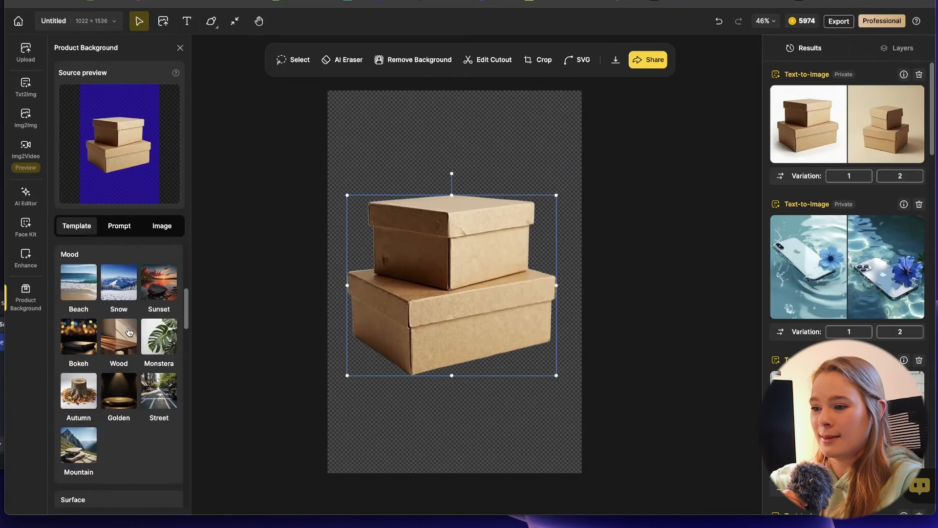
left_click(123, 284)
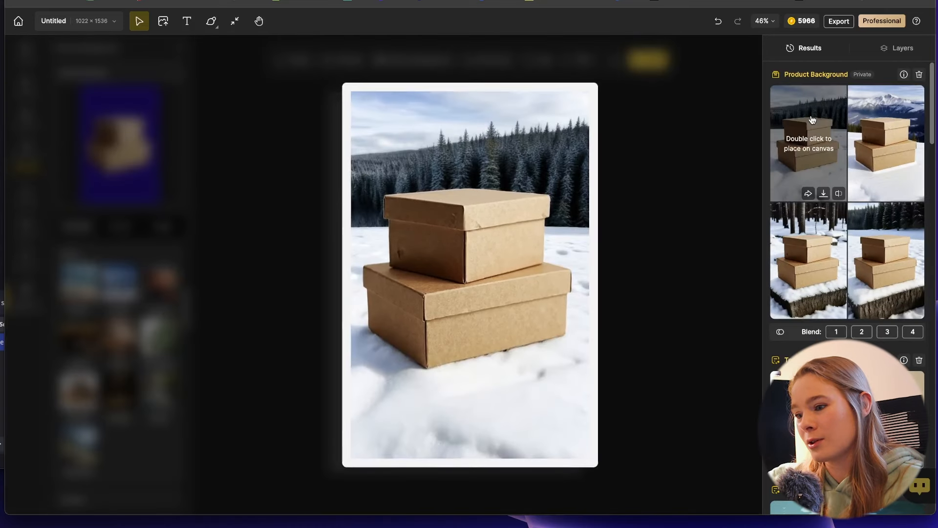
mouse_move(900, 139)
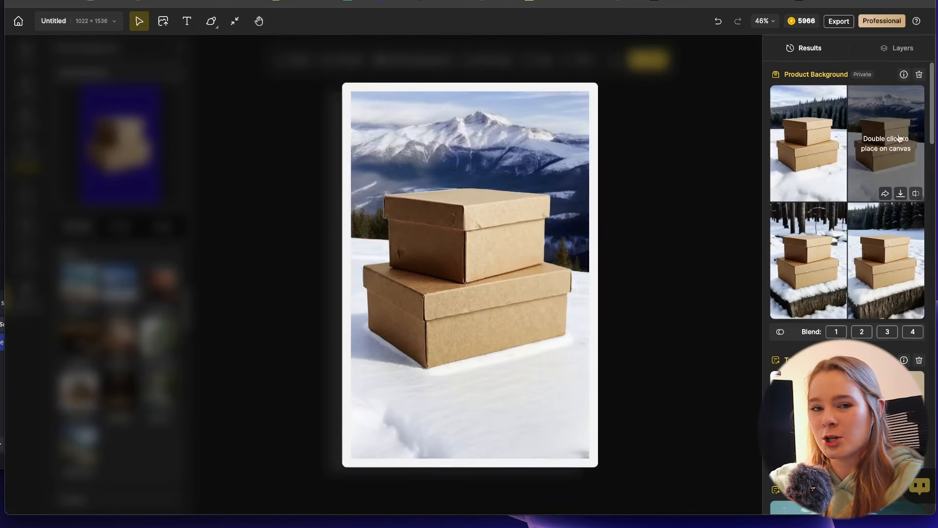
mouse_move(876, 266)
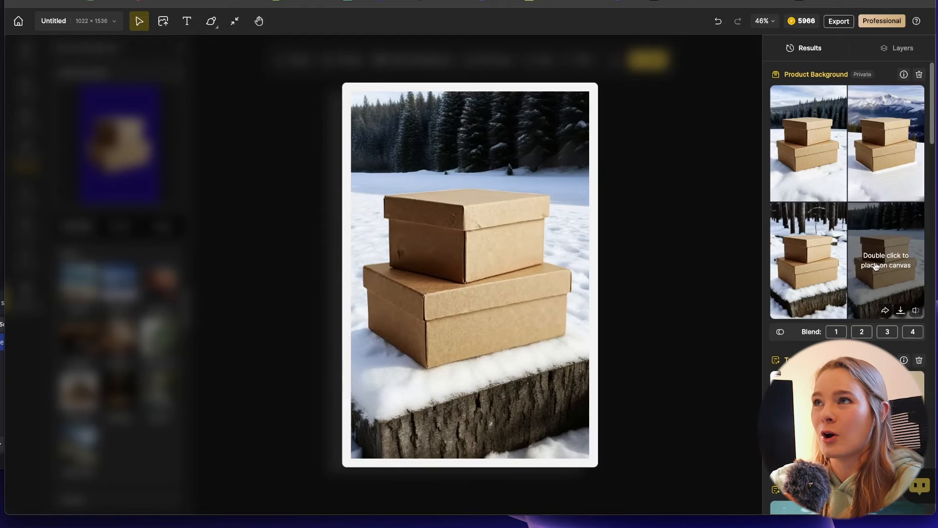
mouse_move(794, 265)
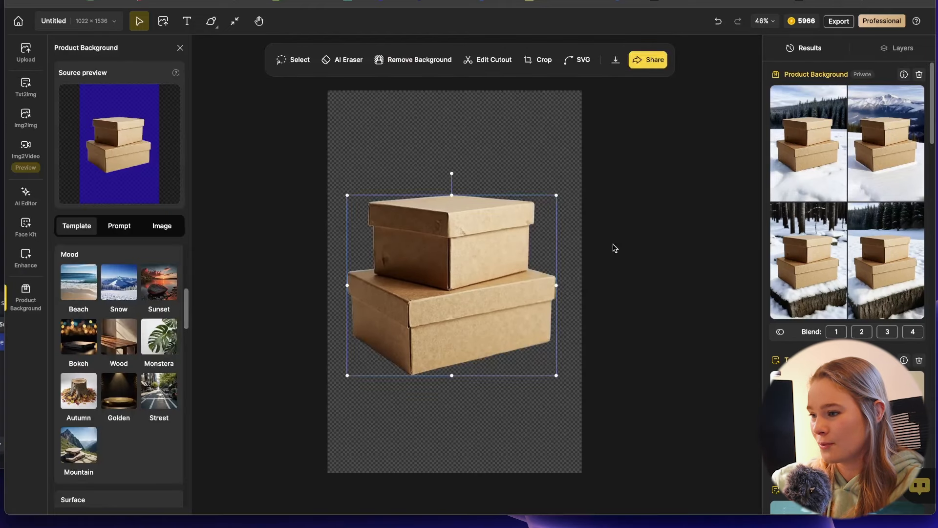
Delete the boxes from the canvas and replace the Text-to-Image prompt with "a young male wearing a blue sports t-shirt and sports sunglasses"
left_click(456, 250)
key("Delete")
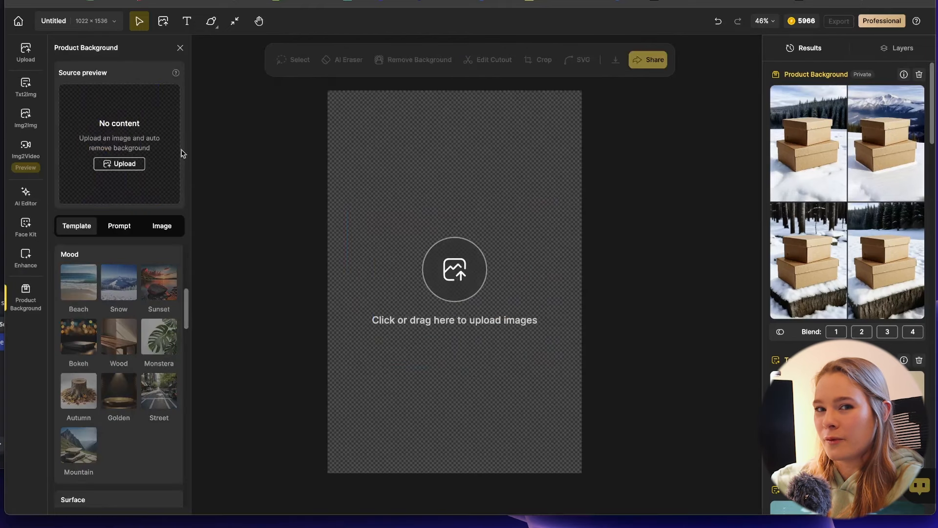
left_click(31, 93)
triple_click(107, 106)
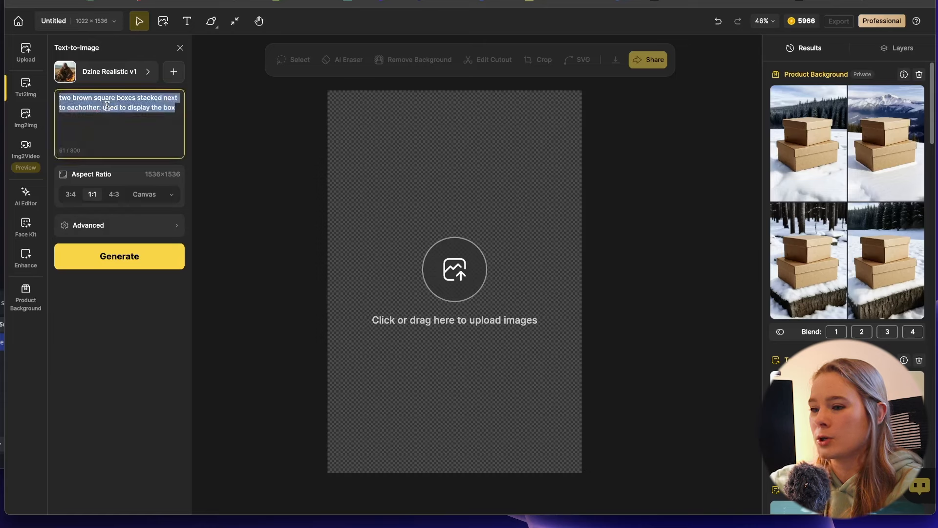
type("a young male wearing sports cl")
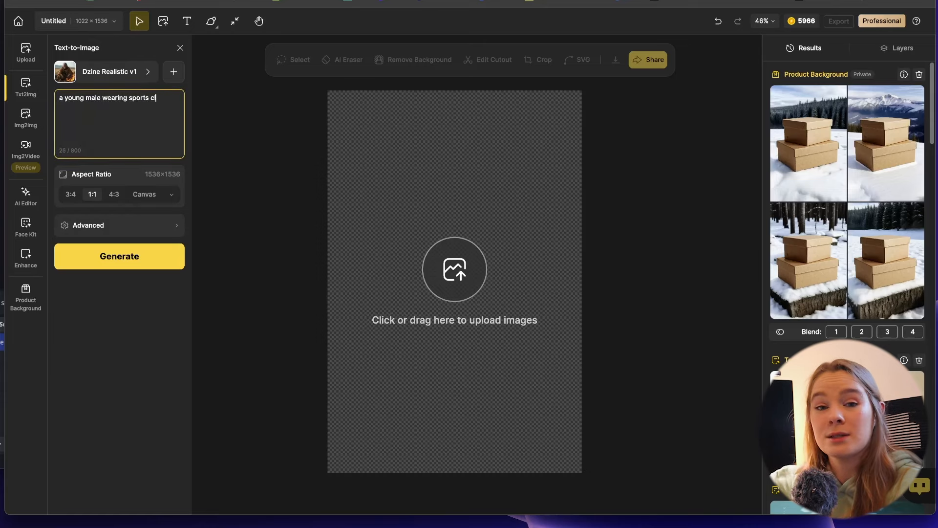
key("BackSpace")
key("BackSpace")
key("BackSpace")
key("BackSpace")
type("a blue sports t-shirt")
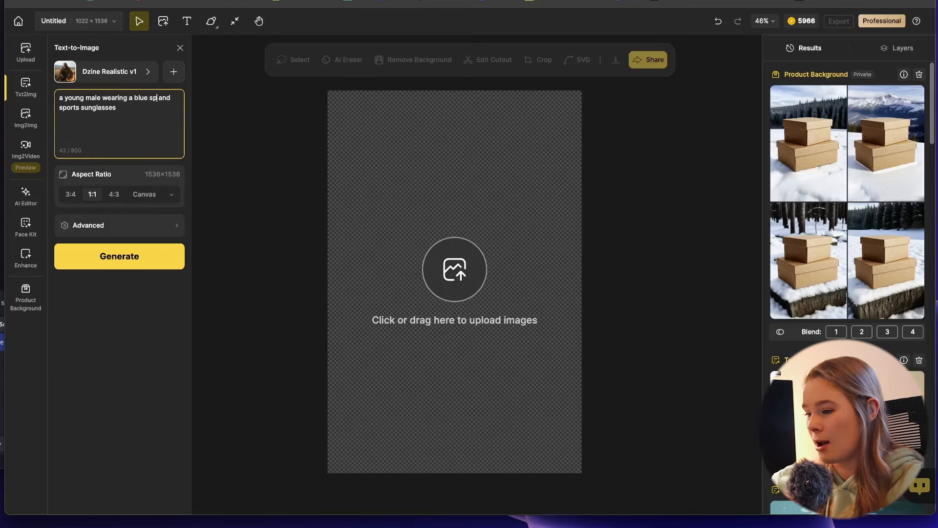
Append ". the sunglasses have green lens and black frames with no branding. The man has blonde hair. A portrait – cut off at the shoulders" and generate images
left_click(145, 107)
type(". the sunglasses have green lens and black frames with no branding. The man has blonde ha")
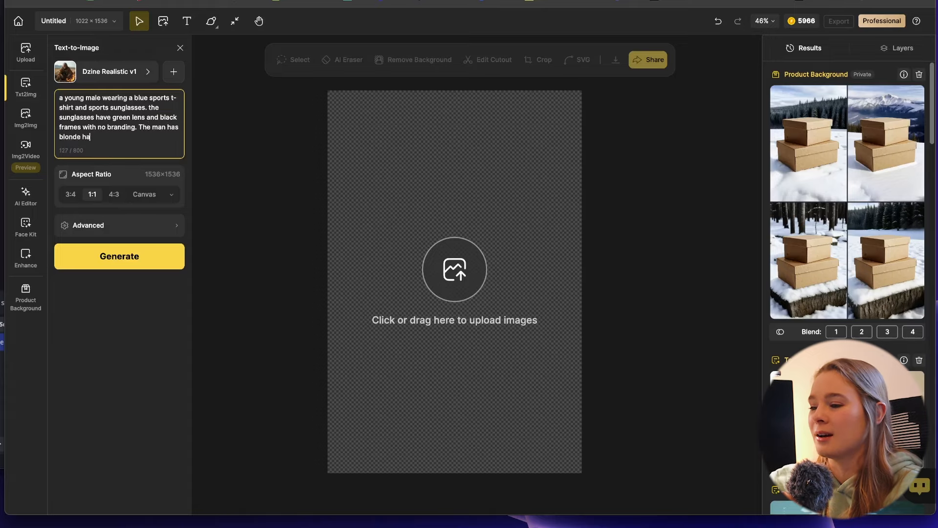
type("ir. A portrait – cut off at the shoulders")
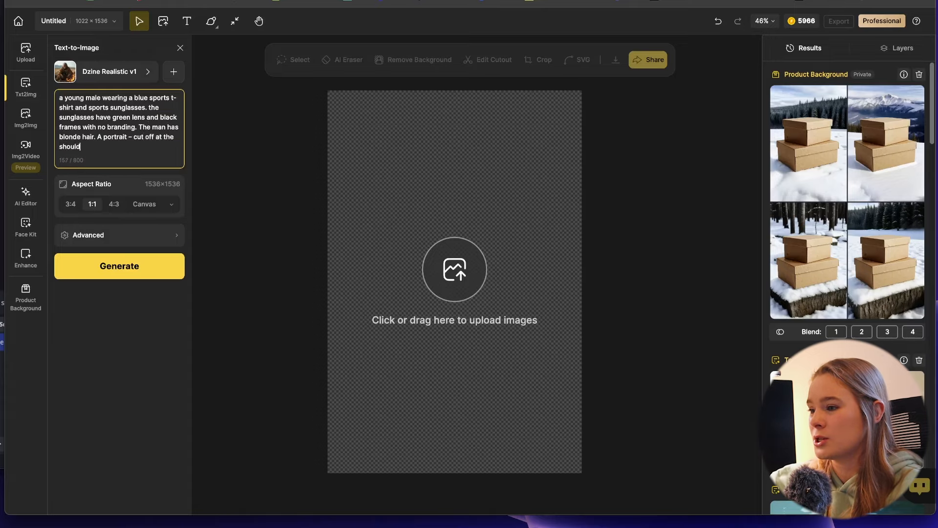
left_click(122, 266)
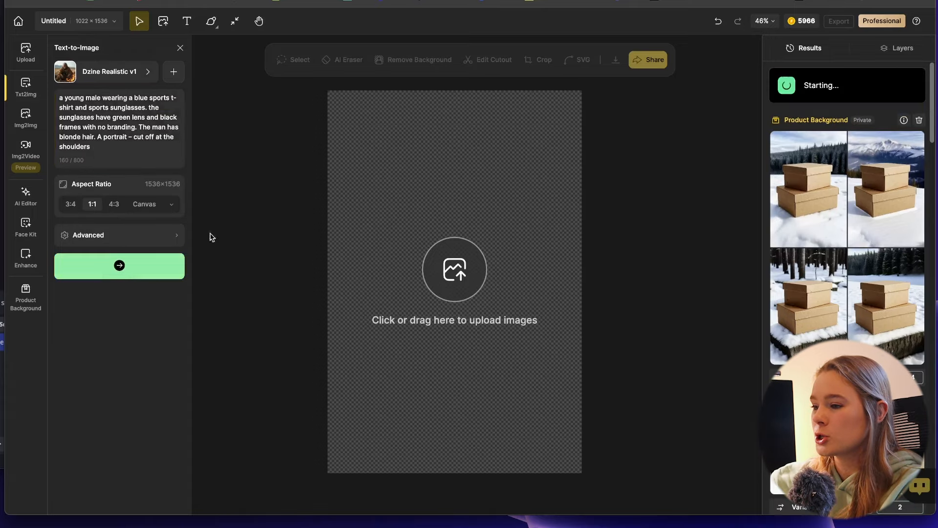
Browse the available image styles without choosing one, and preview the generated portraits of the blonde male in sunglasses
left_click(108, 72)
scroll(620, 346, "down", 1)
scroll(621, 346, "down", 4)
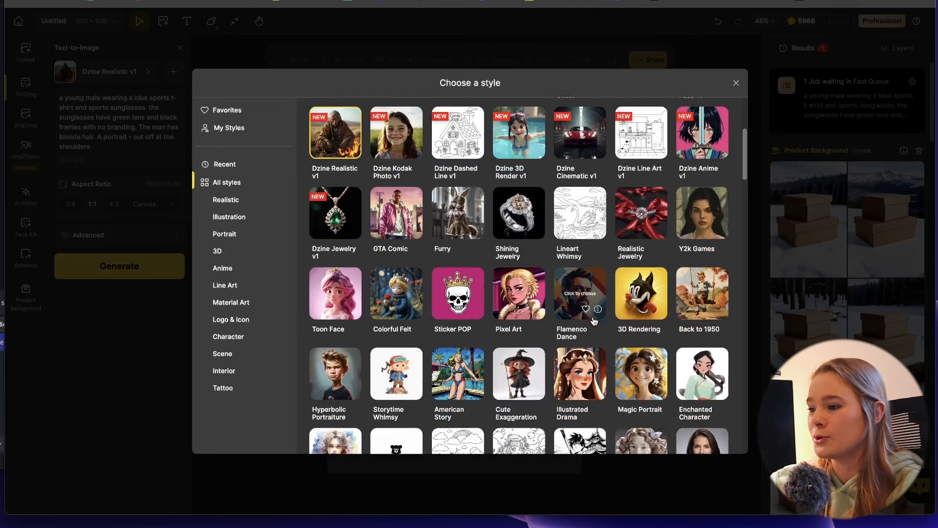
left_click(736, 83)
left_click(808, 136)
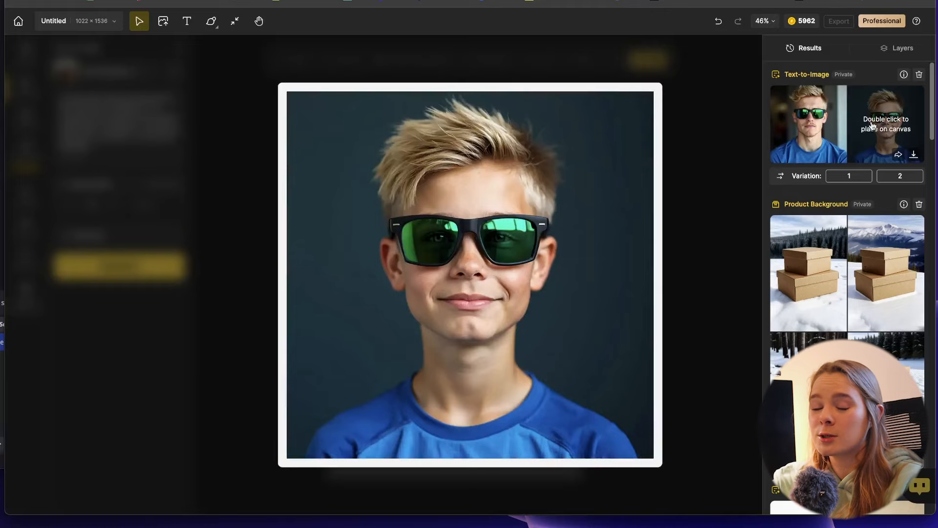
Change the prompt to a "side profile of" the male with a red t-shirt, blue lens and red hair, and generate images
left_click(60, 98)
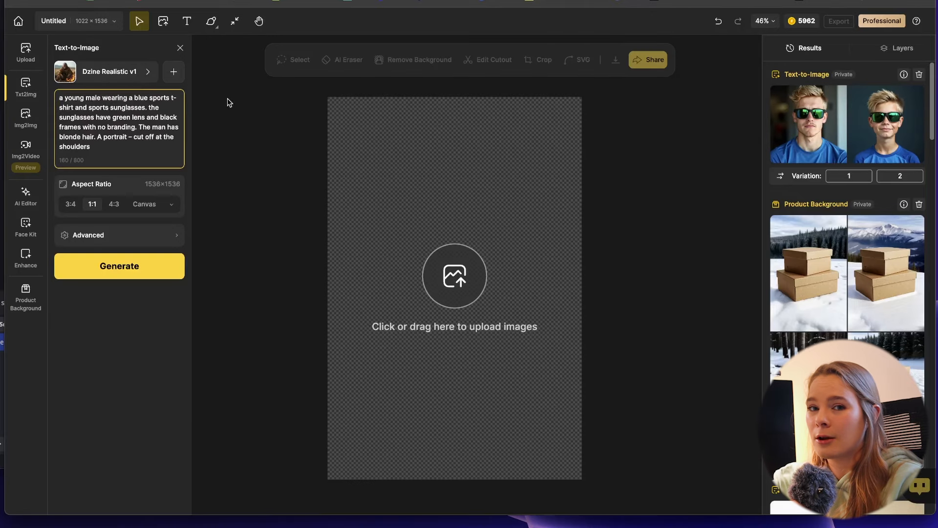
type("side profile of")
double_click(66, 107)
type("red")
double_click(68, 127)
type("r")
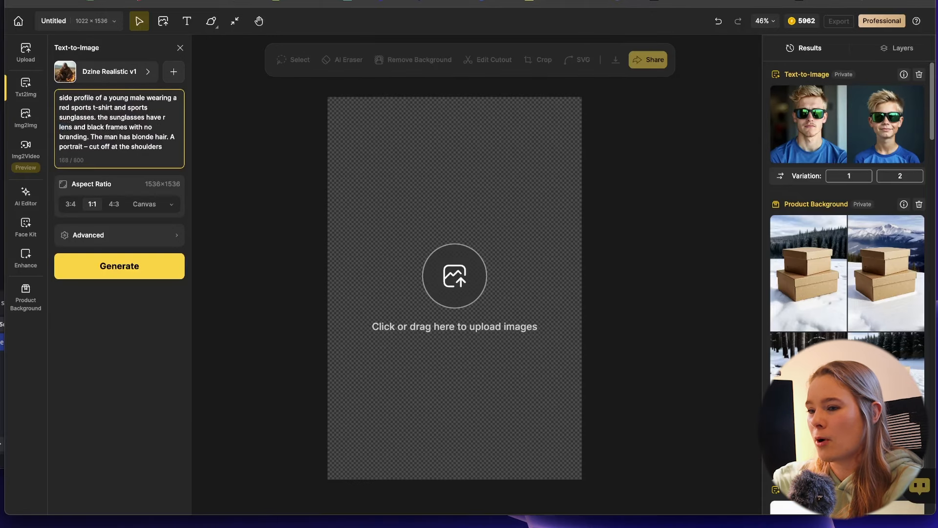
double_click(147, 137)
type("red")
left_click(122, 272)
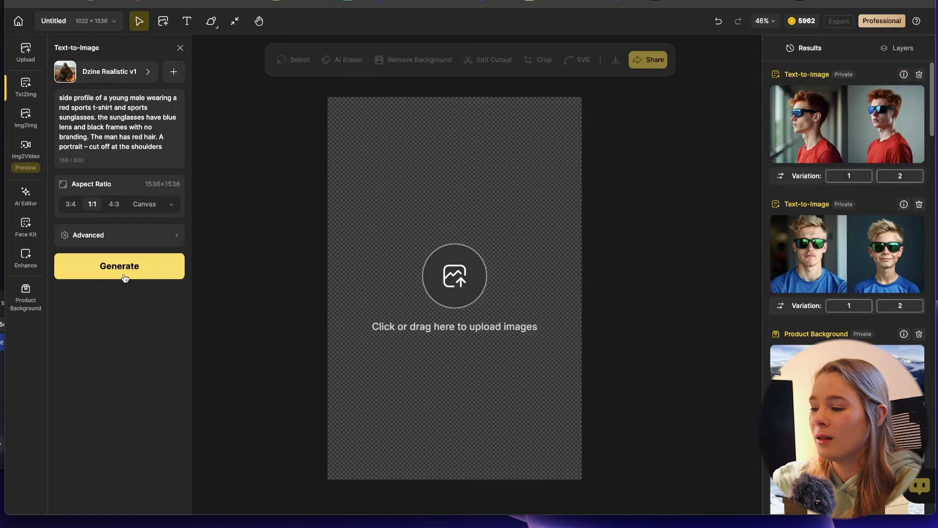
Preview both red-haired portraits and place them on the canvas, with the full side profile on top
mouse_move(820, 111)
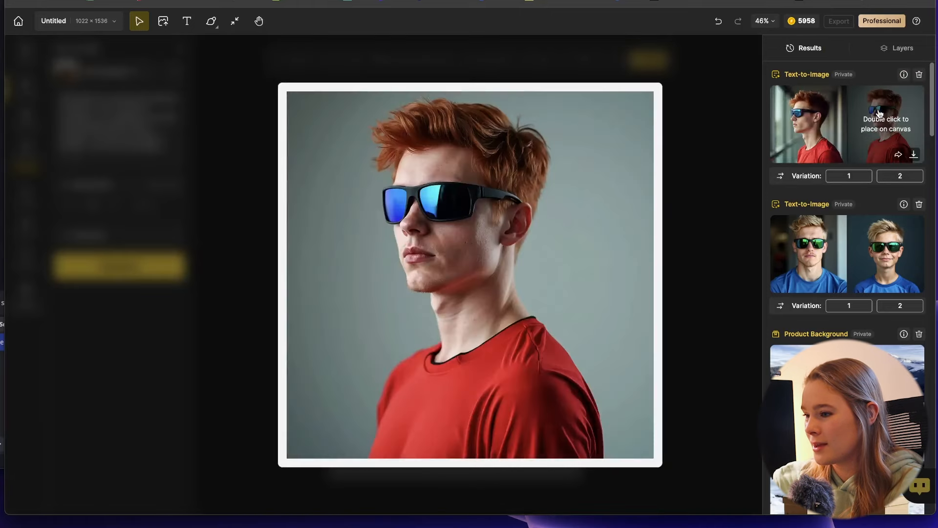
double_click(880, 113)
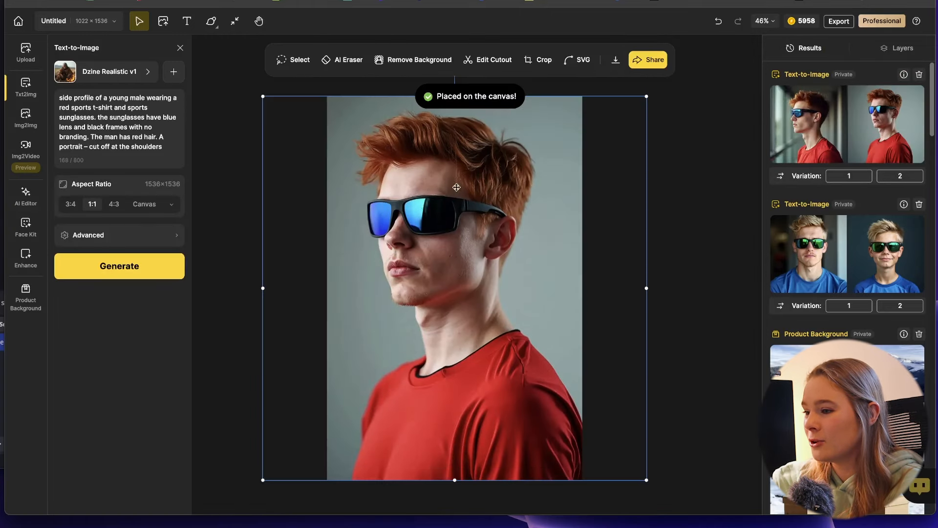
double_click(833, 150)
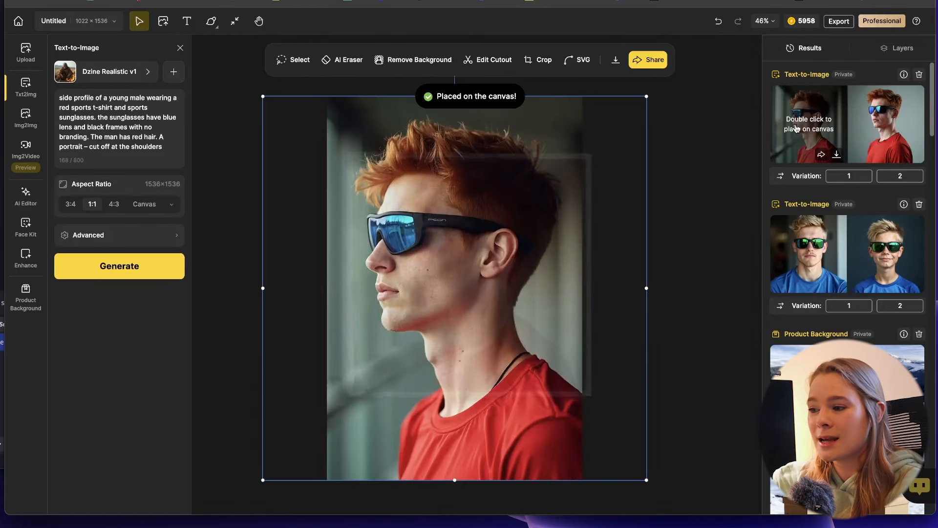
Erase the logo on the sunglasses' temple with AI Eraser using a lasso selection around the lettering, and preview the results
left_click(342, 59)
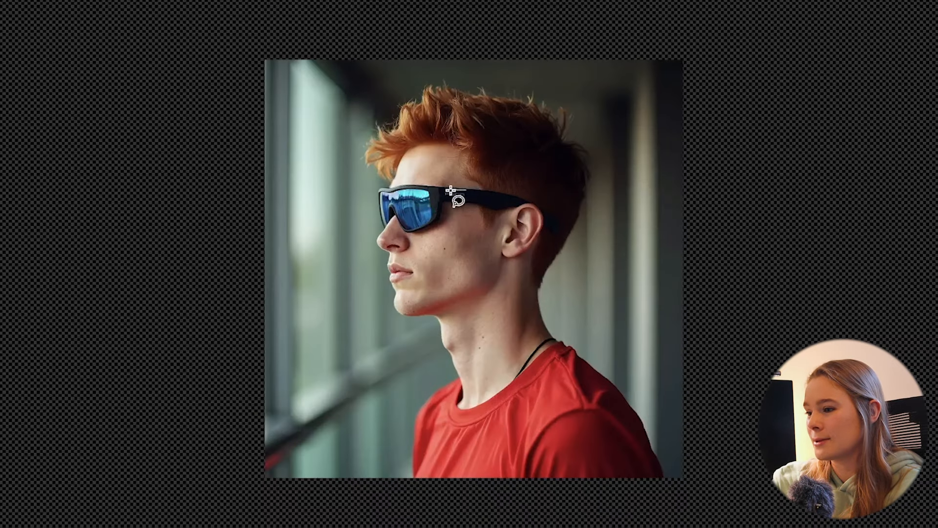
mouse_move(450, 190)
left_mouse_down()
mouse_move(446, 203)
mouse_move(479, 199)
mouse_move(464, 189)
left_mouse_up()
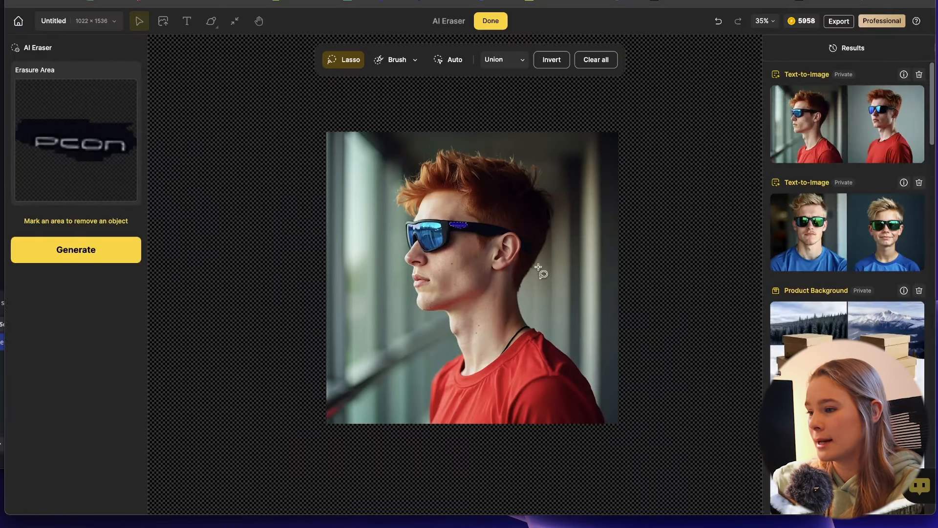
scroll(465, 199, "up", 5)
scroll(466, 231, "up", 2)
scroll(465, 231, "left", 5)
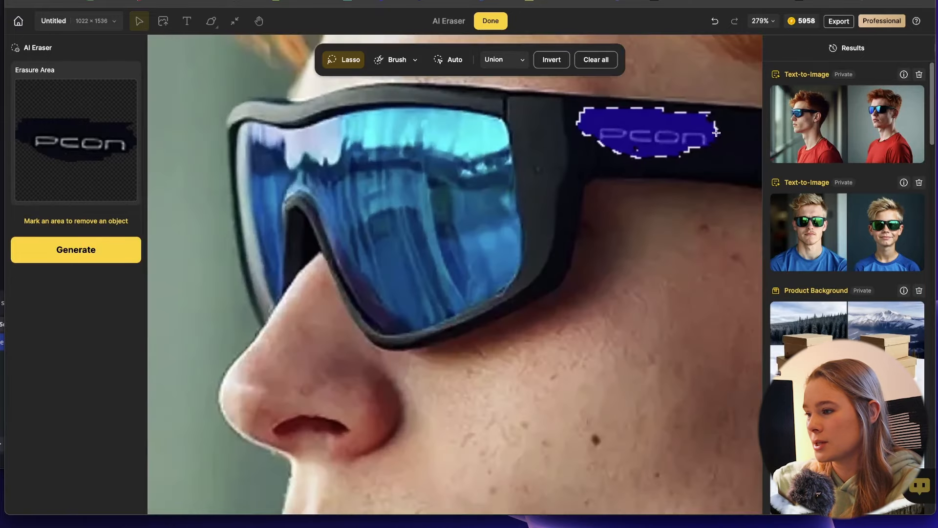
mouse_move(716, 130)
left_mouse_down()
mouse_move(704, 146)
mouse_move(594, 140)
left_mouse_up()
mouse_move(590, 137)
left_mouse_down()
mouse_move(661, 112)
mouse_move(719, 119)
left_mouse_up()
left_click_drag(719, 120, 717, 130)
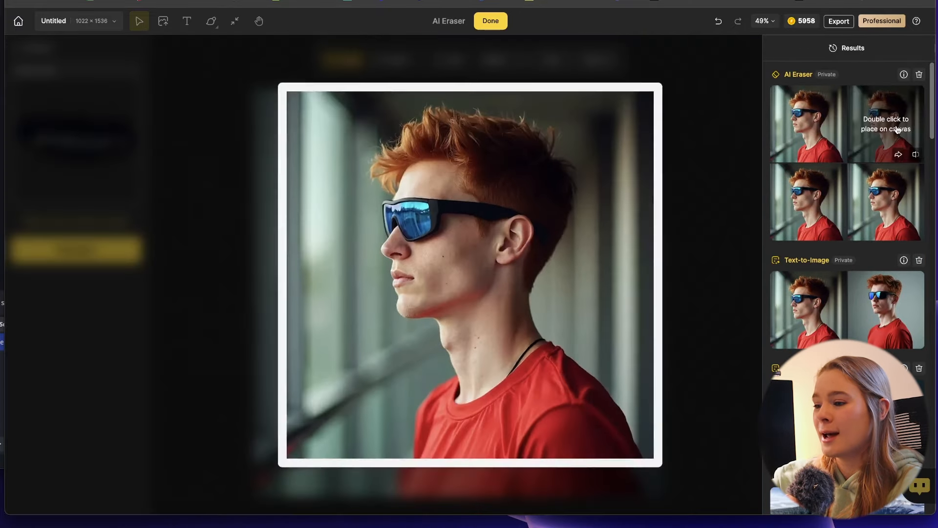
mouse_move(808, 187)
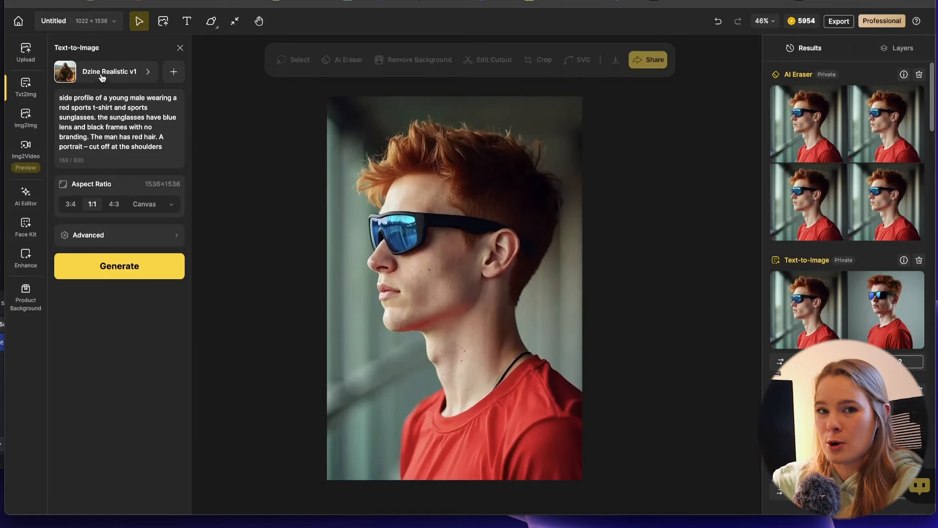
Delete all the portrait images from the canvas
left_click(417, 200)
key("Delete")
left_click(418, 201)
key("Delete")
left_click(418, 201)
key("Delete")
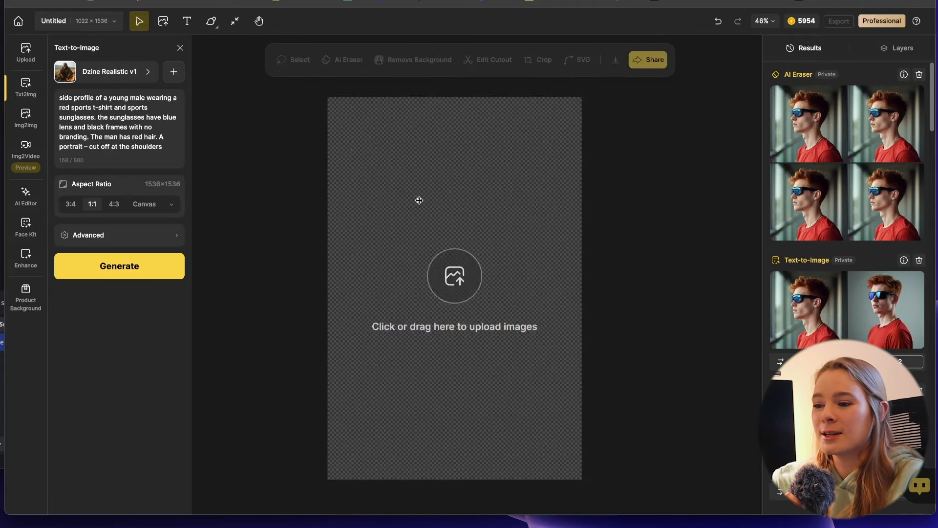
Create a new untitled project with a 1:1 aspect ratio at 1536 × 1536
left_click(18, 21)
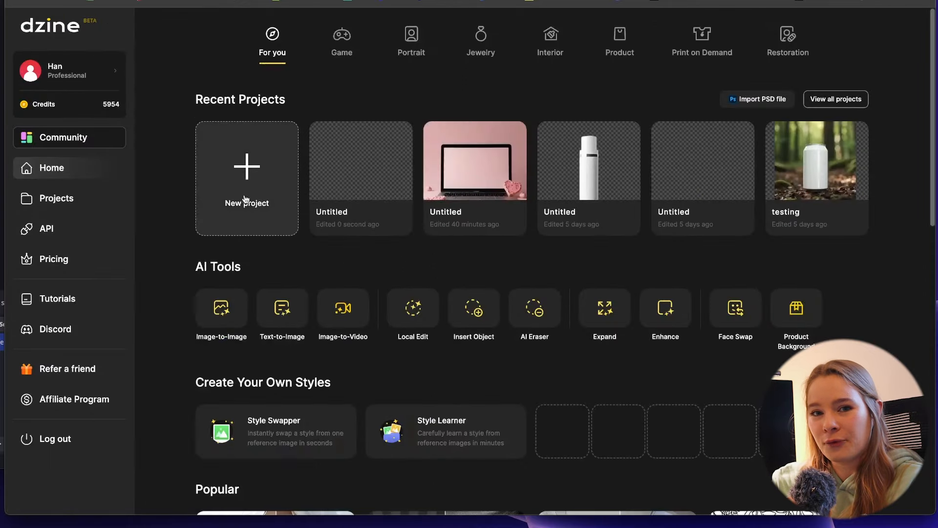
left_click(270, 202)
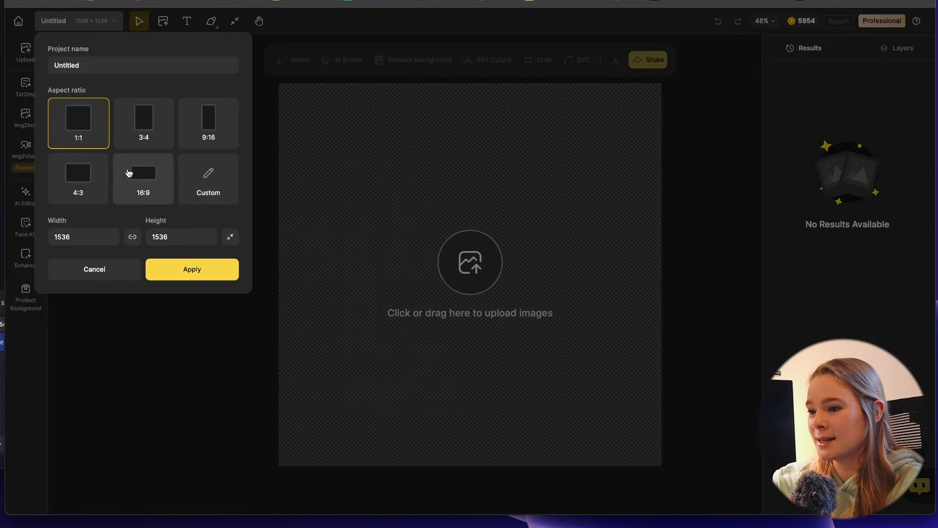
left_click(157, 270)
Browse the Text-to-Image styles and select Nouveau Classic
left_click(26, 88)
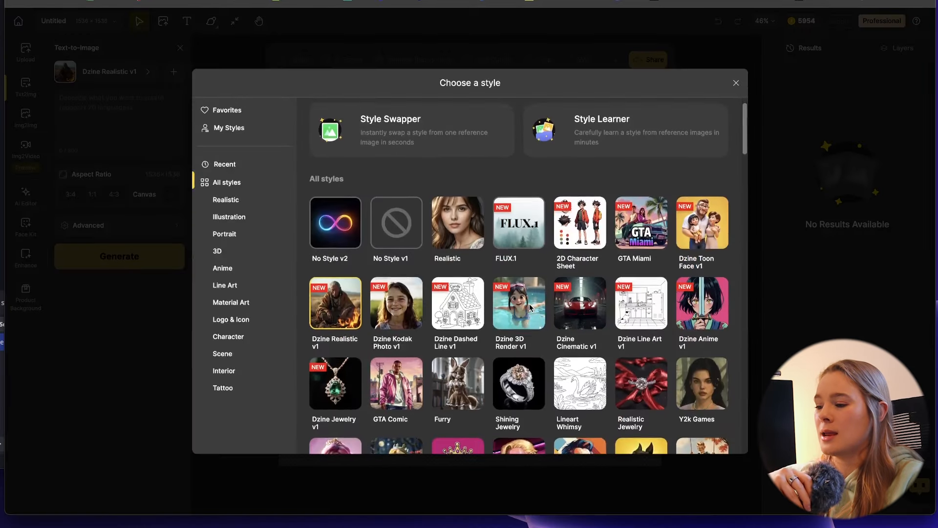
scroll(518, 293, "down", 3)
scroll(533, 309, "down", 15)
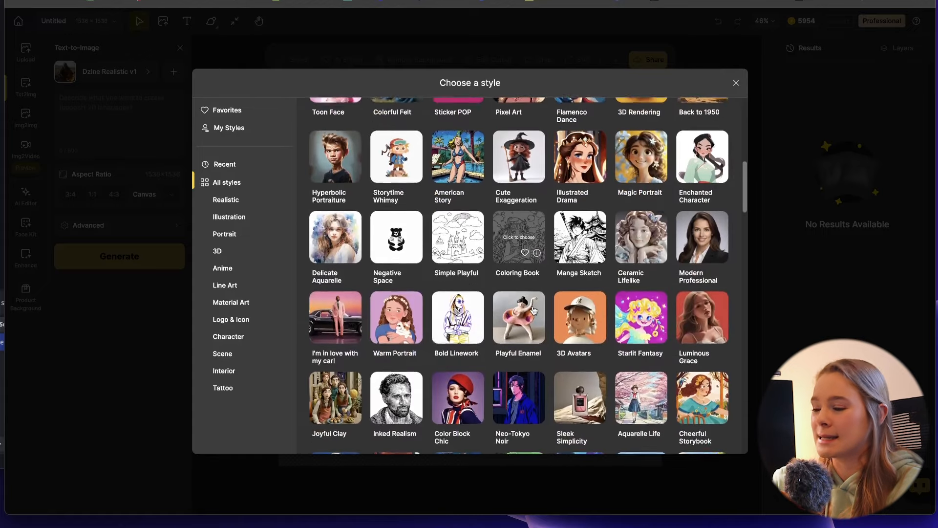
scroll(336, 331, "down", 3)
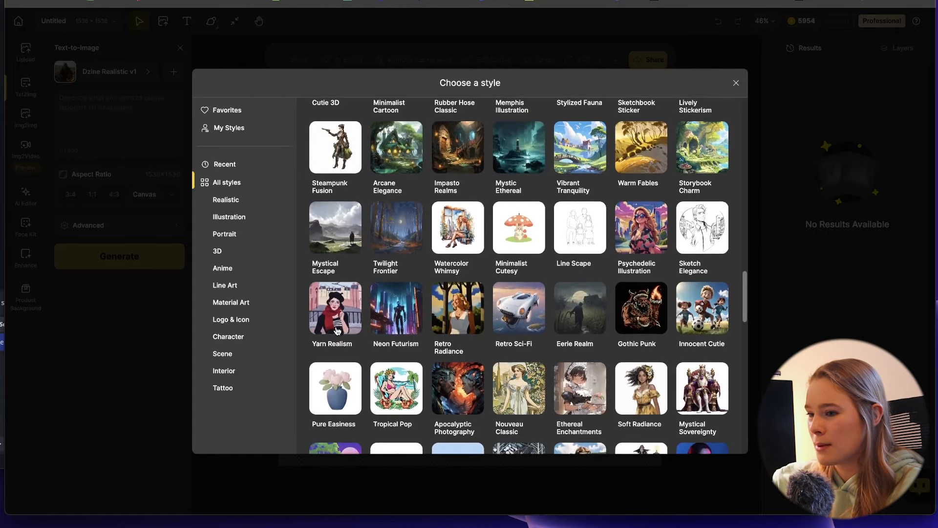
scroll(485, 238, "down", 2)
left_click(523, 309)
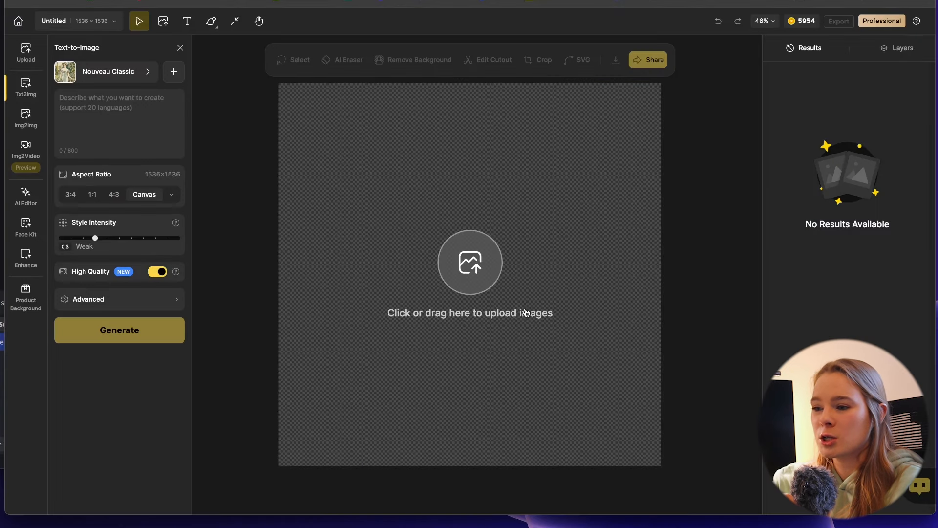
Generate images of a large, intricately detailed brown leather book lying open on an old oak table with a lit candle next to it
left_click(105, 109)
type("a large book with a leather br")
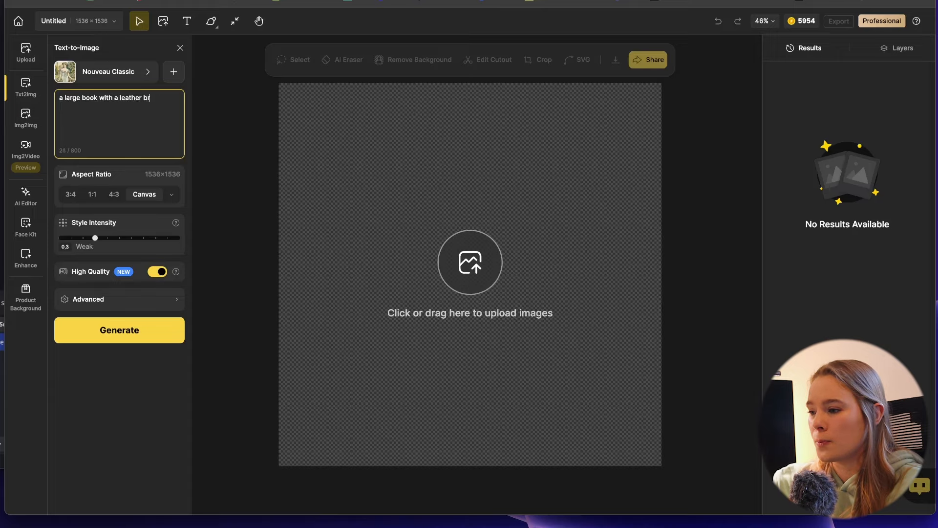
type("own cover and intricate details on it. the book is lyig open on")
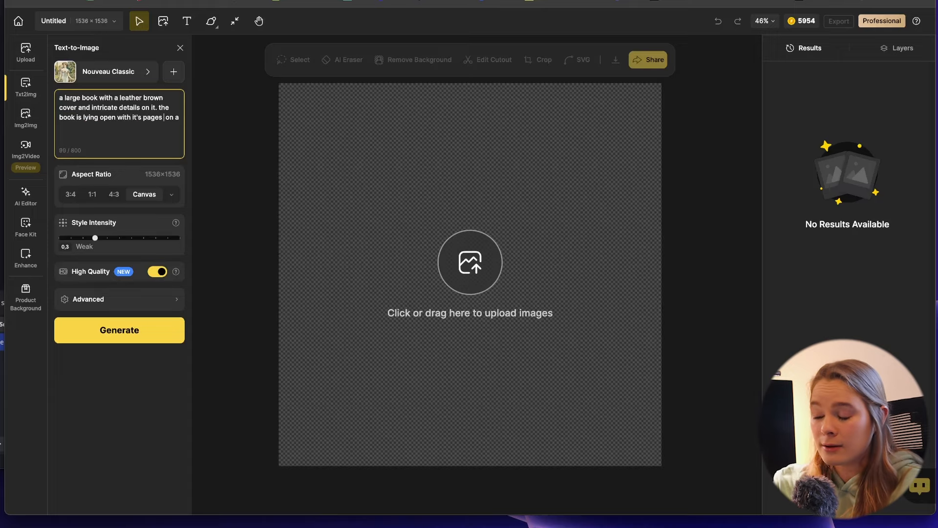
type("spread")
key("ctrl+End")
type("n old oak table. there is a lit candle next to the book")
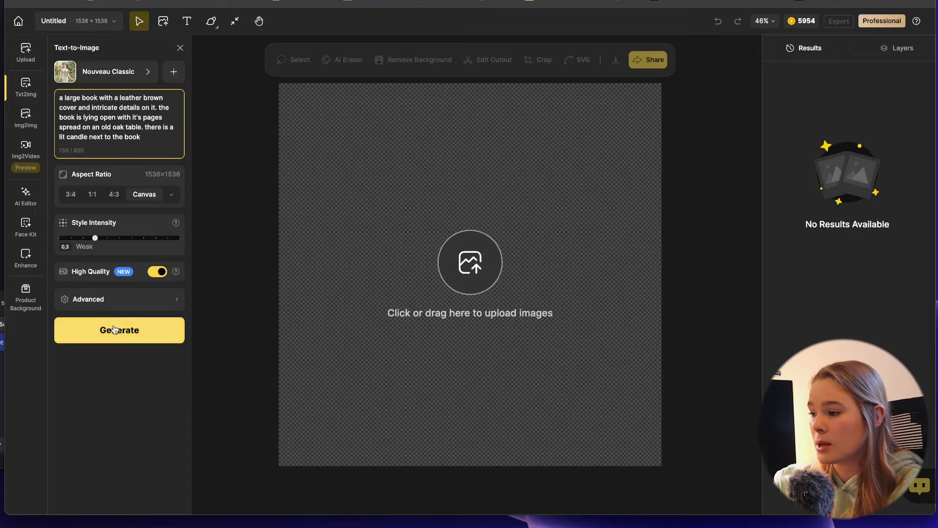
left_click(109, 329)
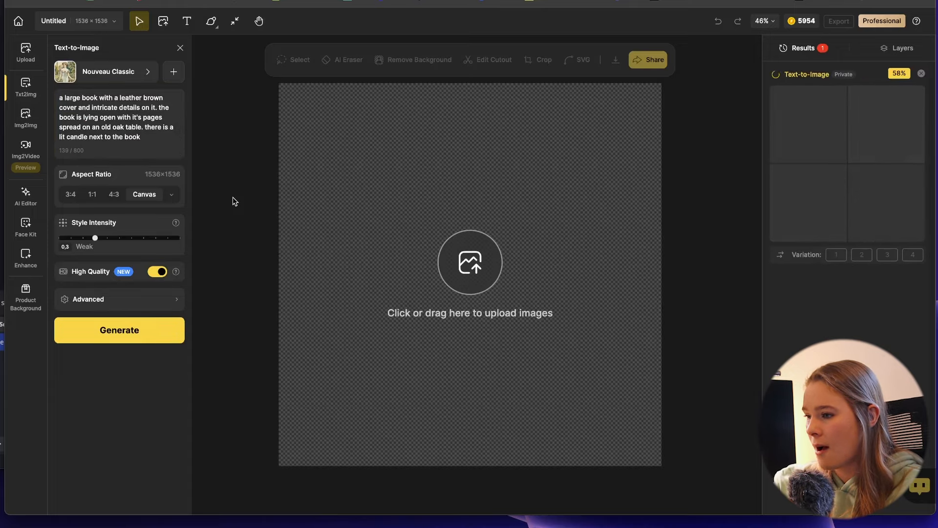
Preview the generated book images and place the one with the central candle and ornate leaf border on the canvas
mouse_move(906, 203)
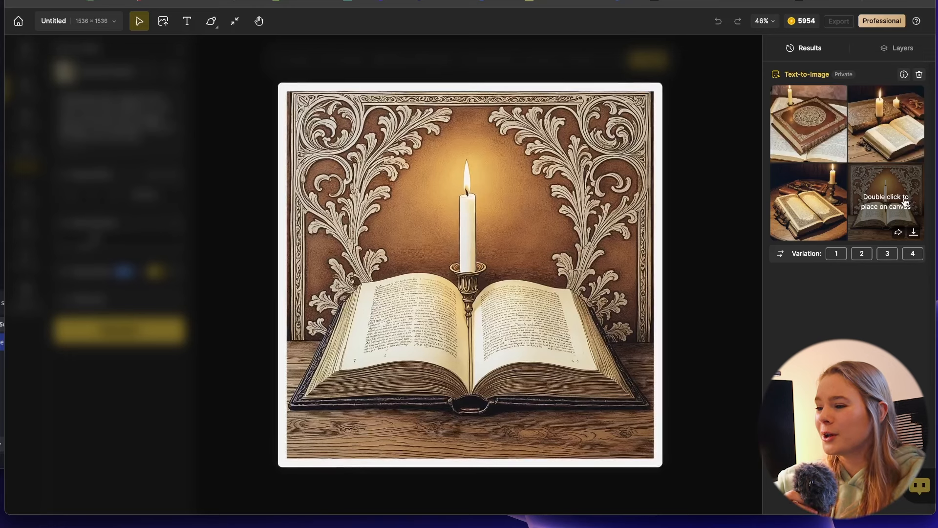
mouse_move(821, 140)
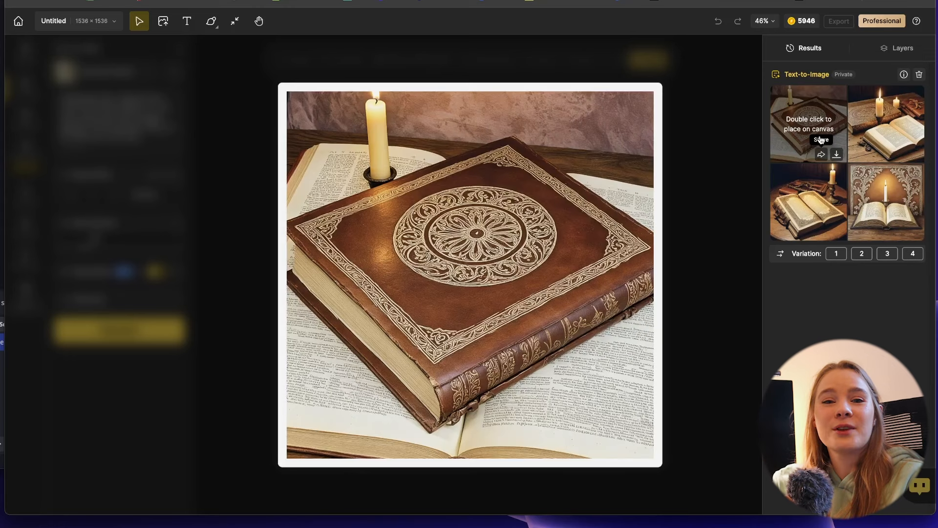
mouse_move(888, 128)
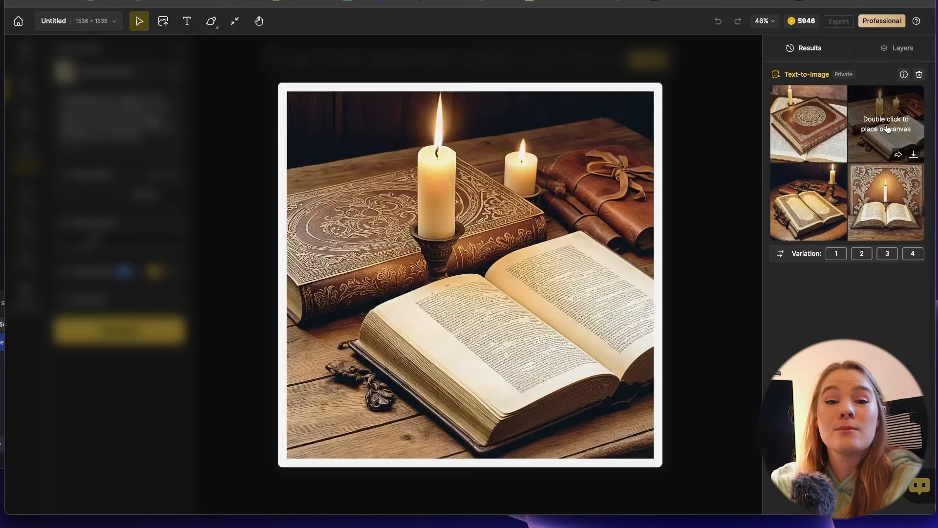
double_click(887, 202)
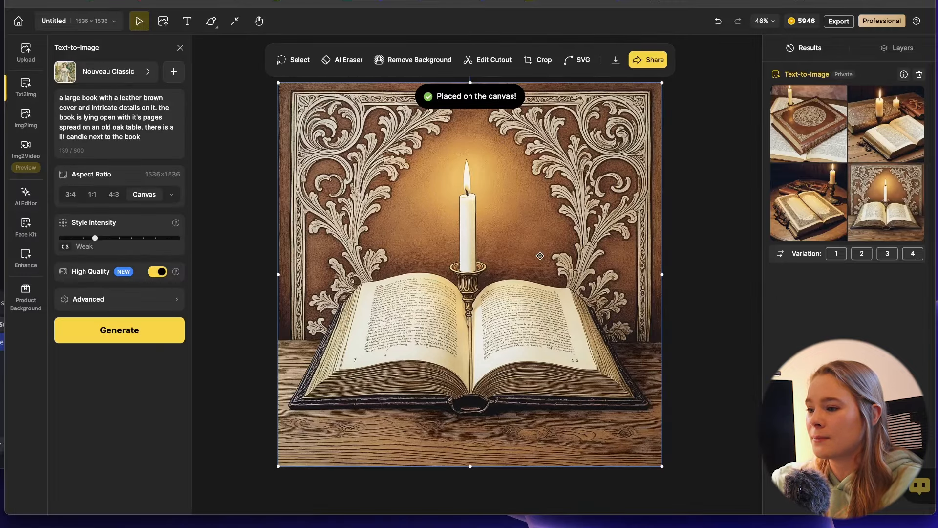
Choose the Neon Futurism style and replace the prompt with "a purple super car cyber truck with flaming blue wheels"
left_click(149, 74)
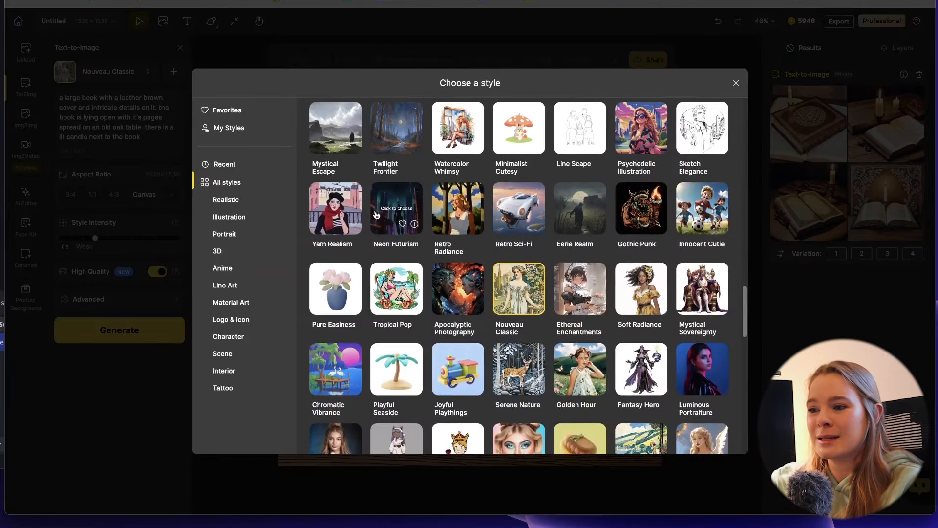
left_click(396, 220)
triple_click(142, 125)
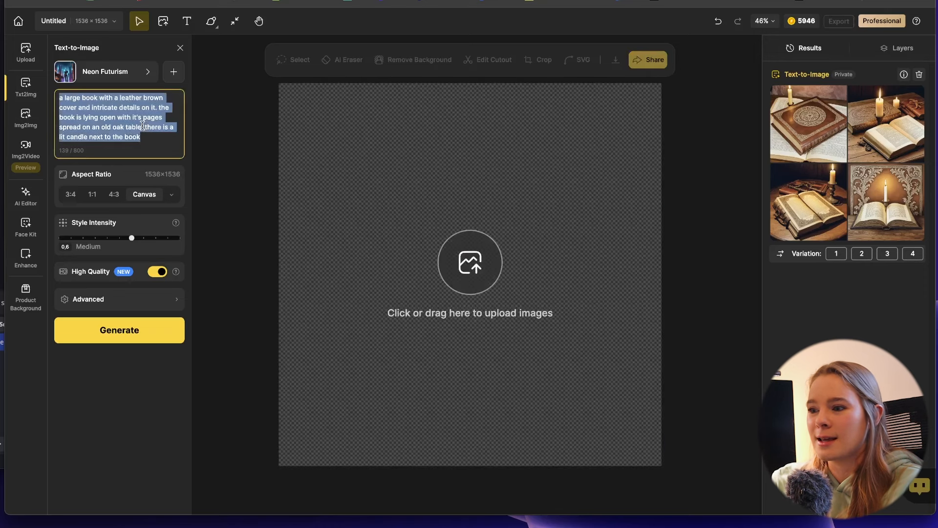
type("a su")
type("er truck")
left_click(65, 98)
type("purple")
left_click(154, 98)
type("with flaming blue wheels")
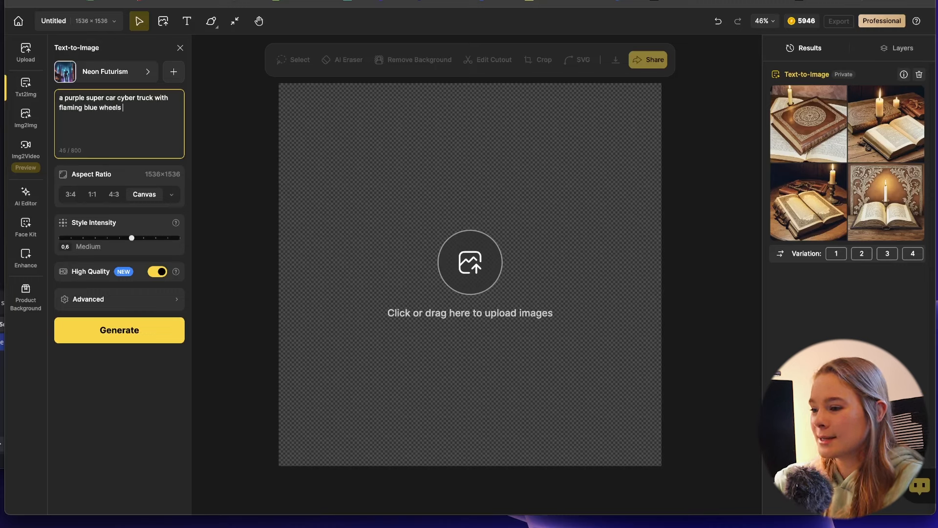
Add hovering above a futuristic road, pink headlights, neon pink street lights, dreamy sunset, high rise buildings and side profile view; generate and preview the images
type(" hovering above a futuristic road. pink lights from the car's headlights shine across the road. there are neon pink street lights. it's sunset so the colours of the sky are")
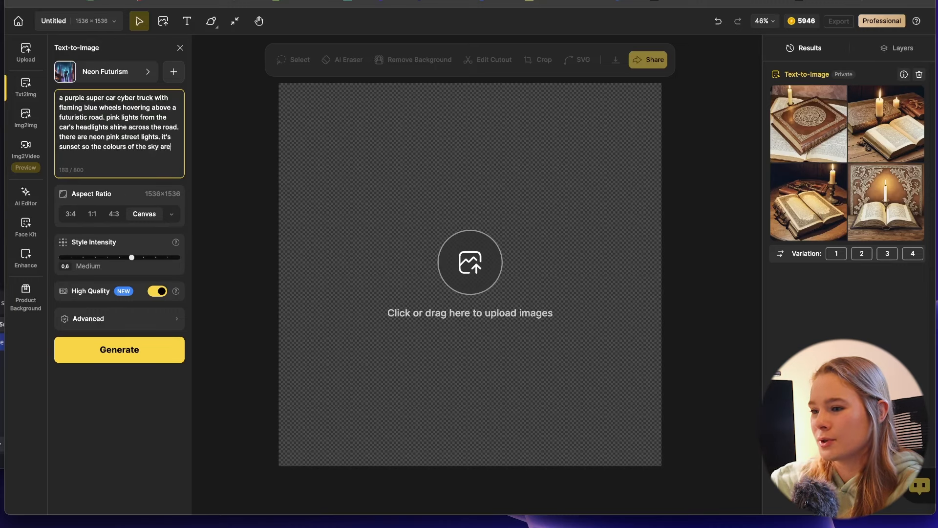
type(" dreamy. there are high rise futuristic buildings nearby. main focus is a side profile view of the car")
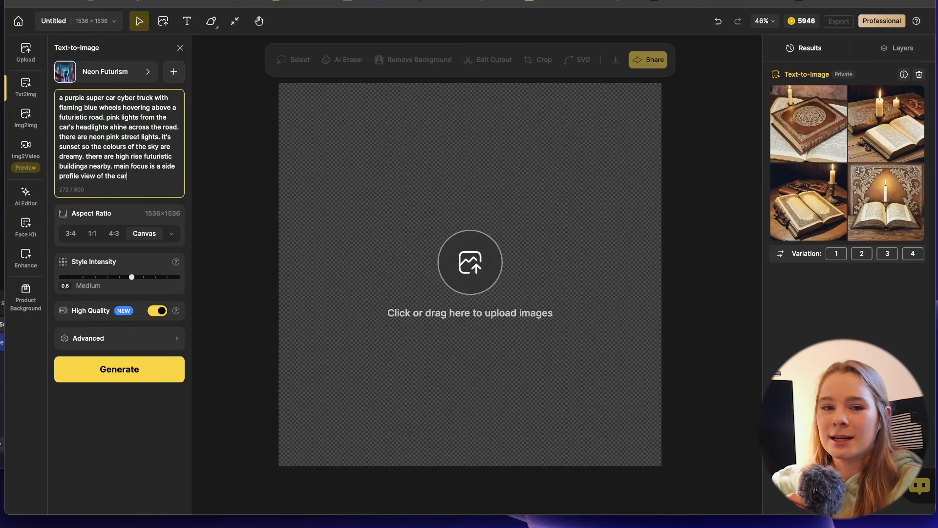
left_click(79, 367)
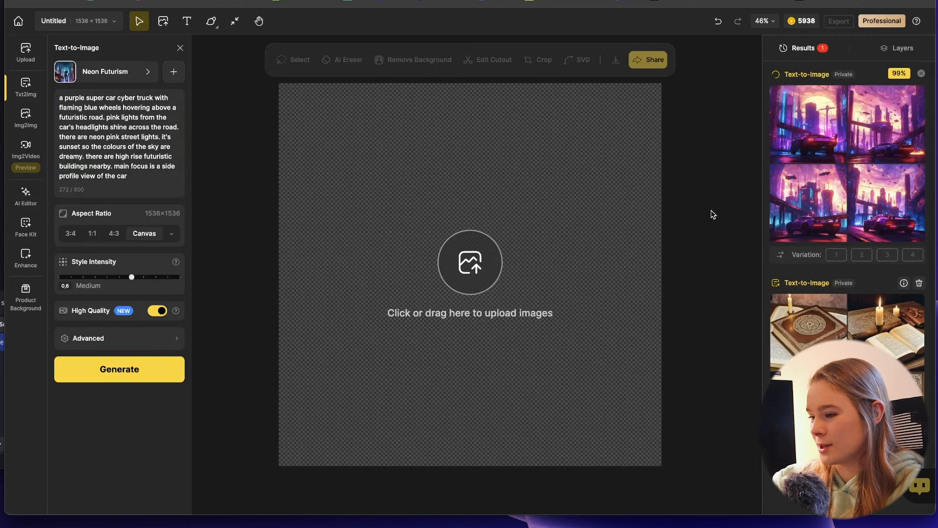
left_click(800, 117)
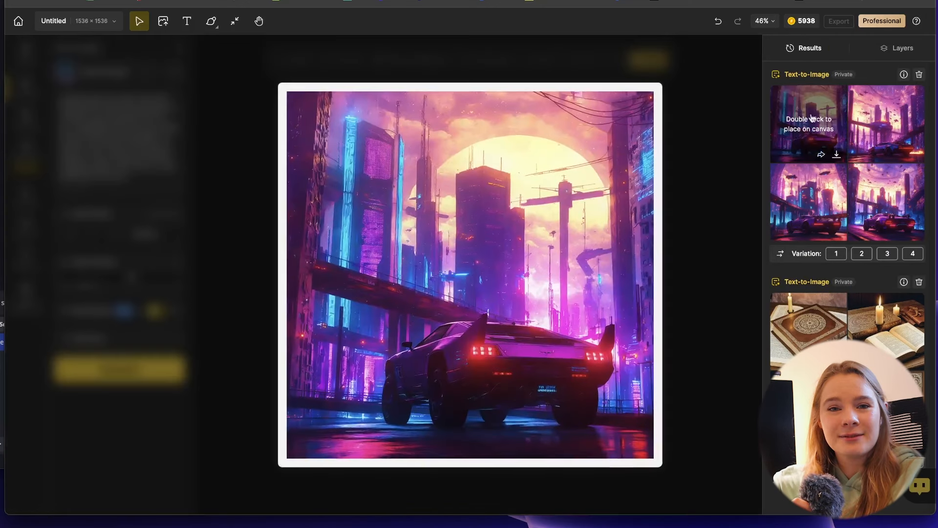
left_click(878, 129)
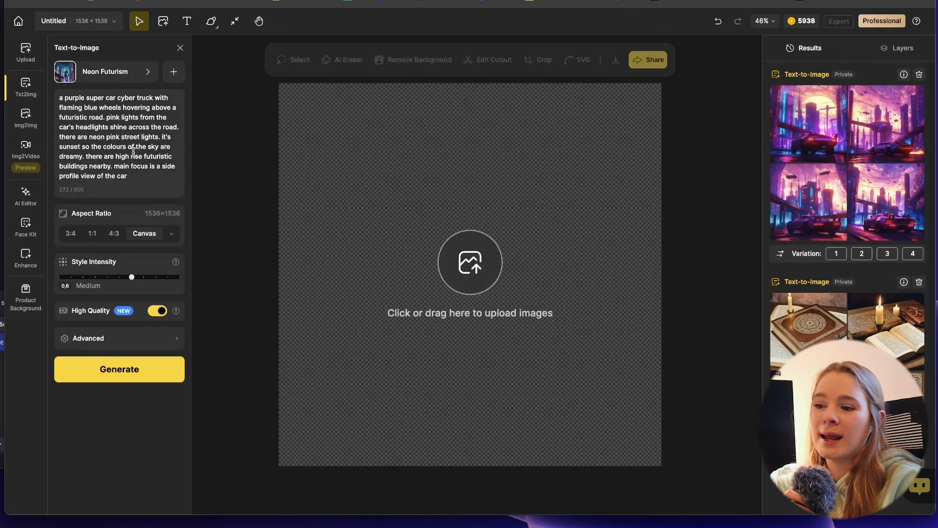
Replace the prompt with an eco-friendly disposable coffee cup with a white plain label, held by a woman's hand with green nail polish
triple_click(133, 152)
type("eco-friendly disposable ")
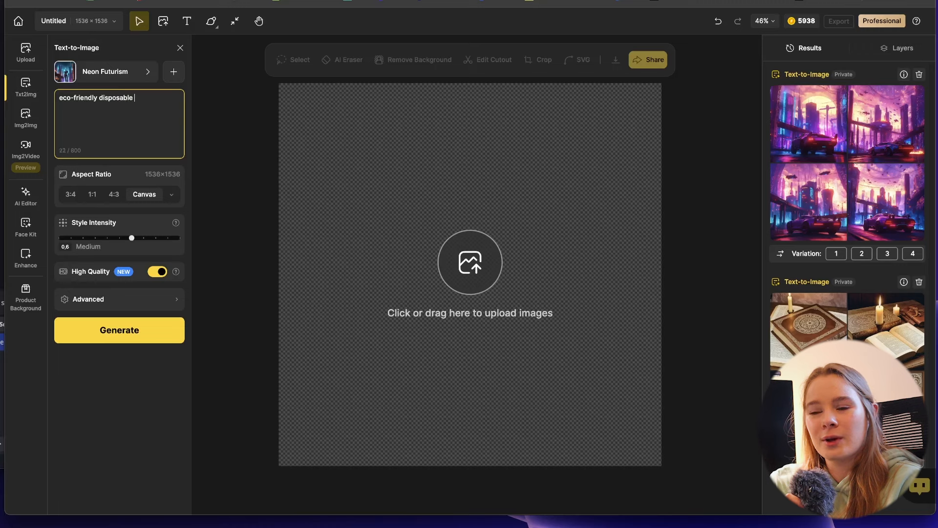
type("cup for coffee with a white plain label. the coffee cup is held by a hand. green nail polish")
left_click(96, 117)
type("woman's")
Extend the prompt with a confident, happy woman in athletics clothing or yoga outfit, brown brunette pony tail and yoga mat under her arm
left_click(78, 127)
type(". the w")
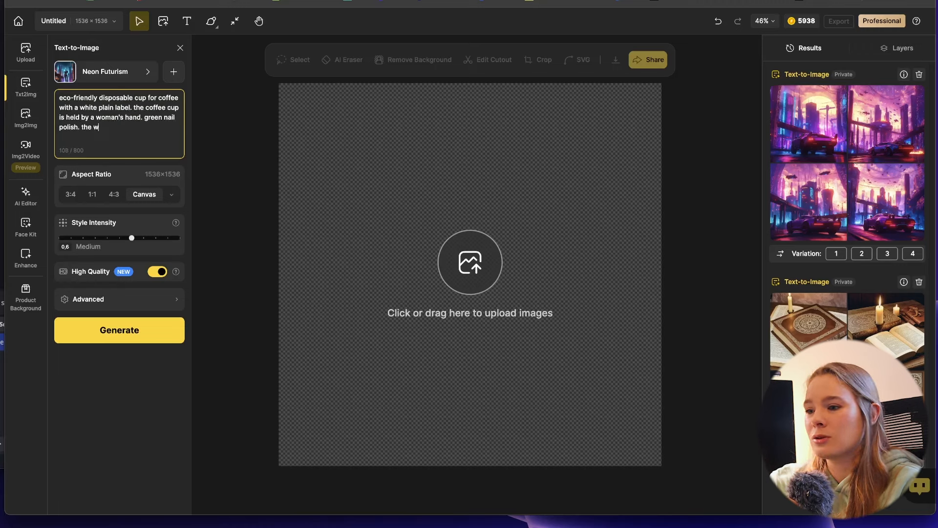
type("oman is wearing athletics clot yoga")
left_click(178, 127)
type("clothing or yoga outfit. she is confident and ")
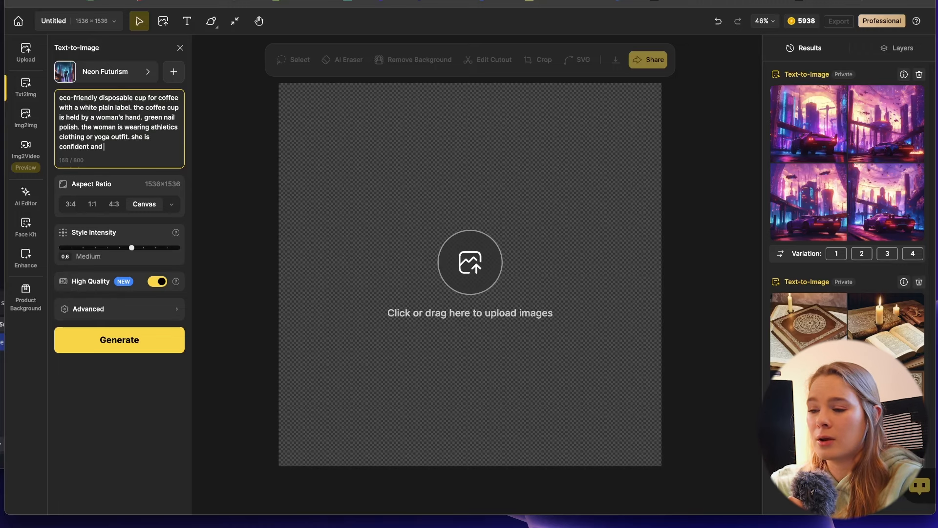
type("happy. the woman has brown brunette hair in a pony tail. she has a yoga mat u")
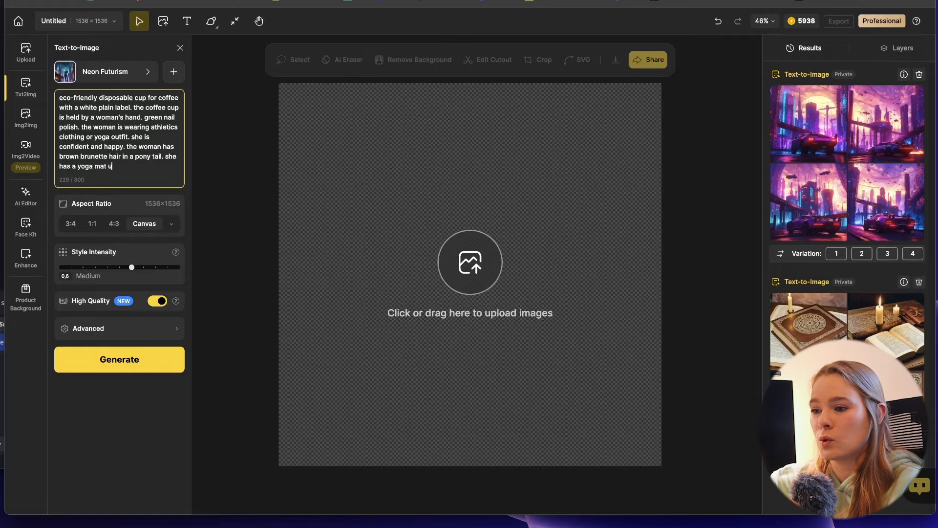
type("nder her arm")
Switch the style to Dzine Realistic v1 and generate the images of the woman with the coffee cup
left_click(110, 68)
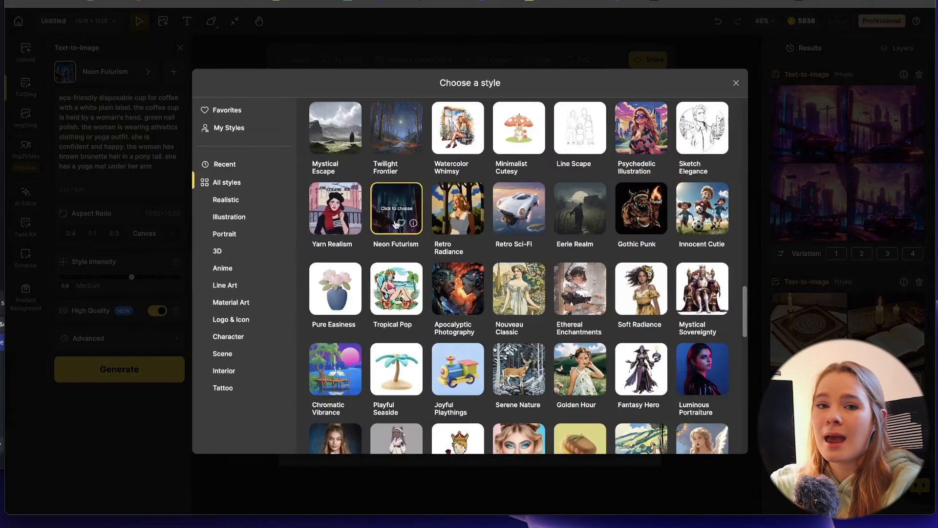
scroll(364, 192, "up", 10)
scroll(366, 194, "up", 5)
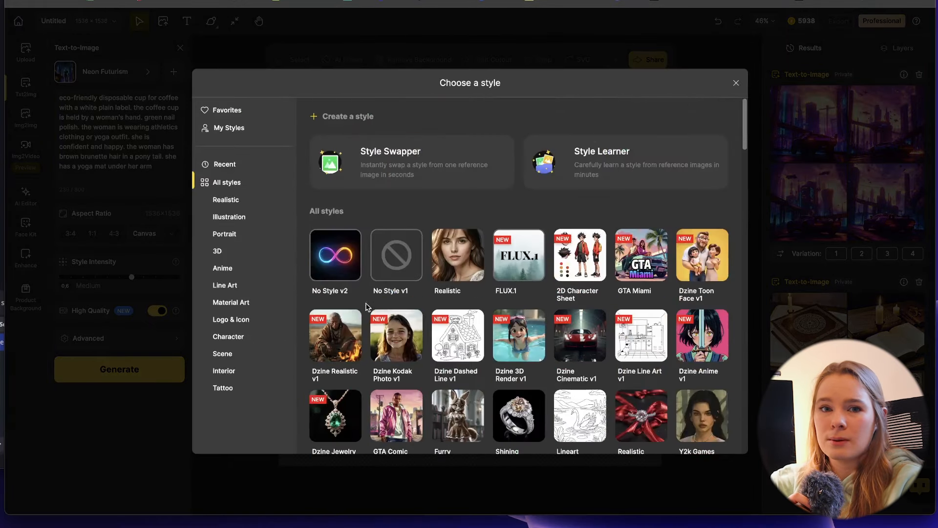
left_click(337, 342)
left_click(131, 295)
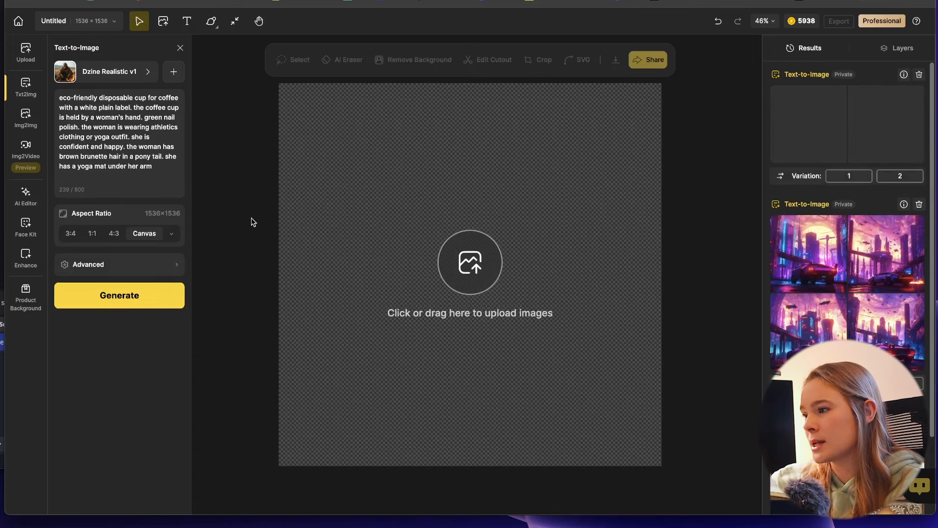
Preview both results, place the one with the woman holding the plain white cup toward the camera on the canvas, and deselect it
mouse_move(816, 121)
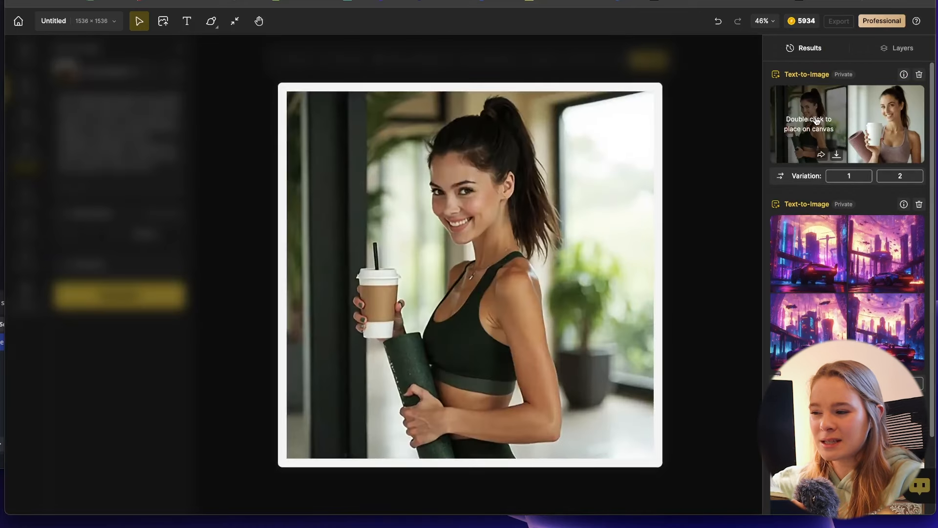
double_click(872, 116)
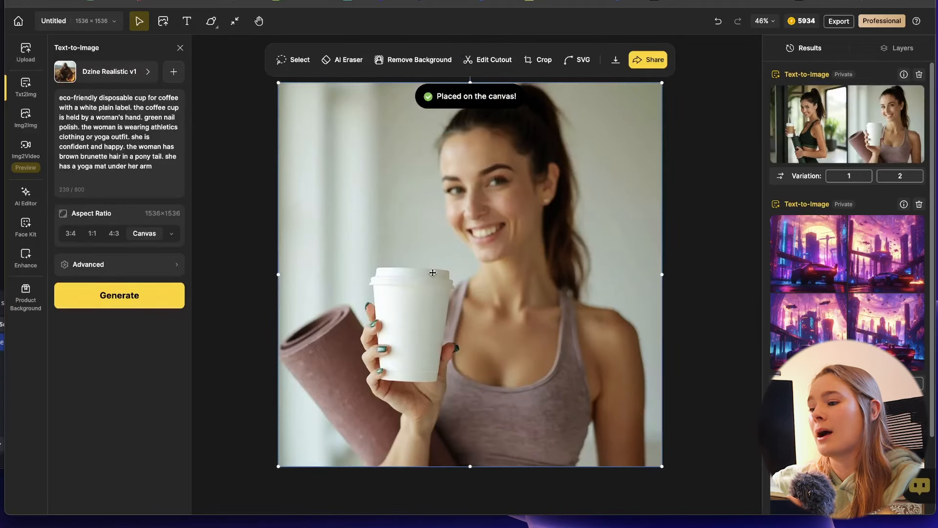
left_click(698, 272)
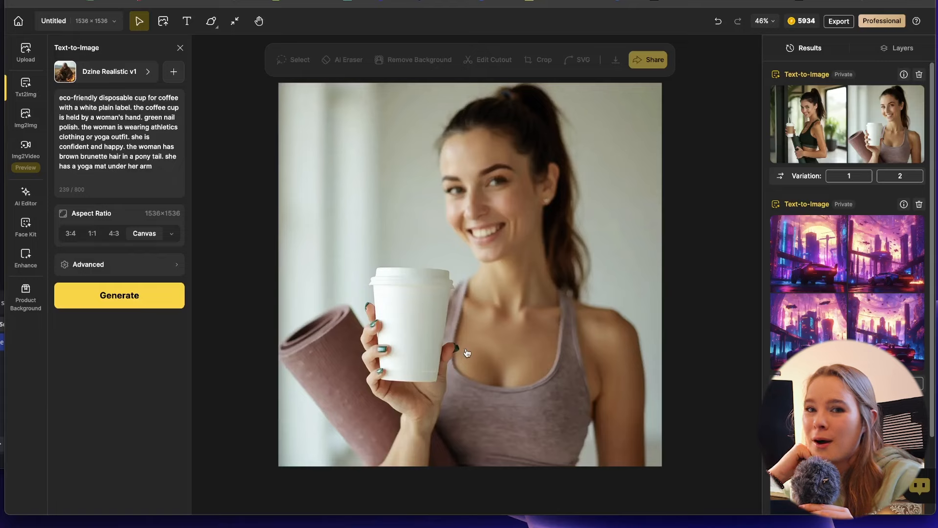
Replace the prompt with a dog mom cuddling her brown mini sausage dog dachshund, both wearing matching christmas pyjamas
triple_click(128, 130)
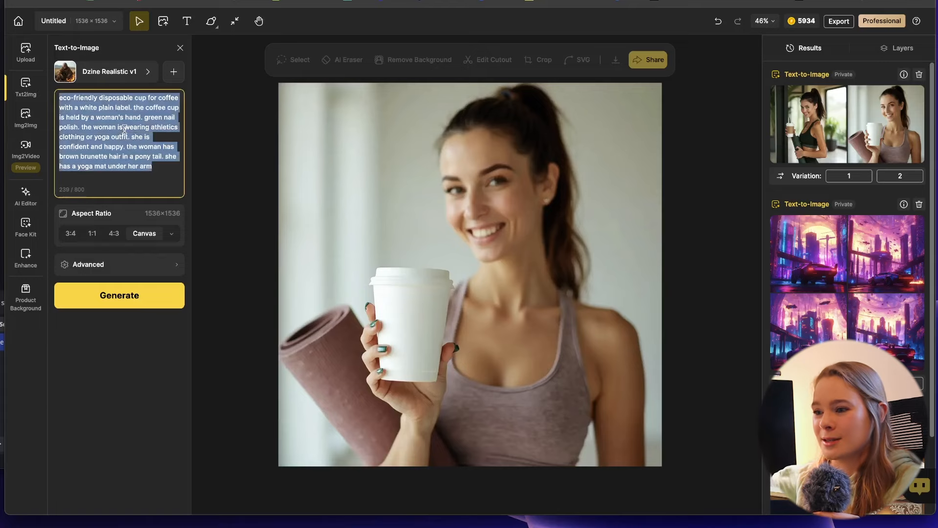
type("a dog mom cuddling her brown mini sausag")
key("BackSpace")
key("BackSpace")
key("BackSpace")
key("BackSpace")
key("BackSpace")
key("BackSpace")
type("brown mini sausage dog dachshund dog. they are wearing matching")
type("christmas pyjamas and christmas")
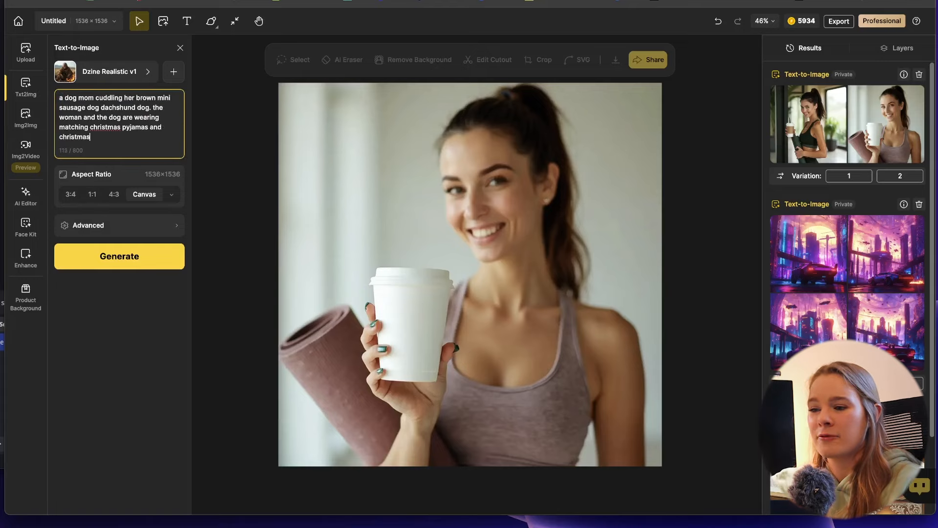
Revise the prompt to a smiling african american woman in a christmas hat with a happy light brown dog, beige couch; generate and preview the images
type(" hats. they are sitting on a beige couch. the woman is smiling and the dog is happy. the woman has b")
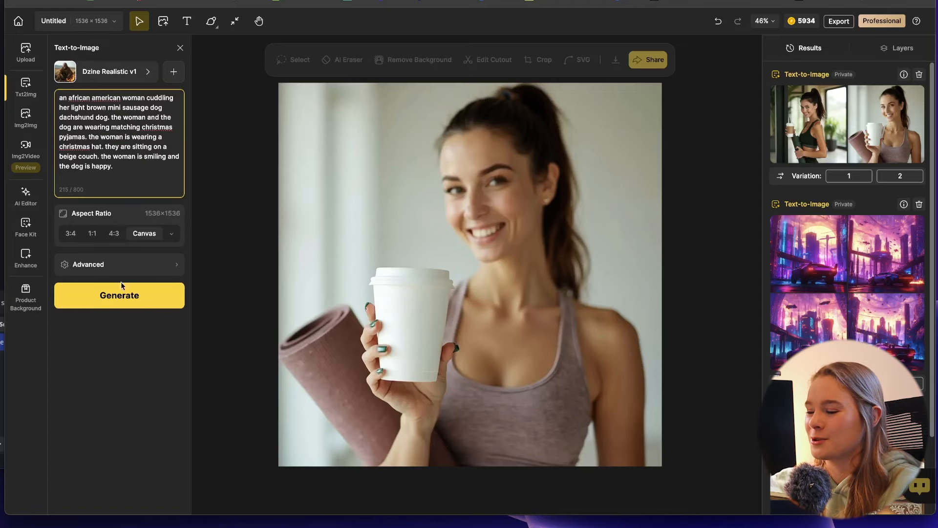
left_click(124, 300)
left_click(123, 300)
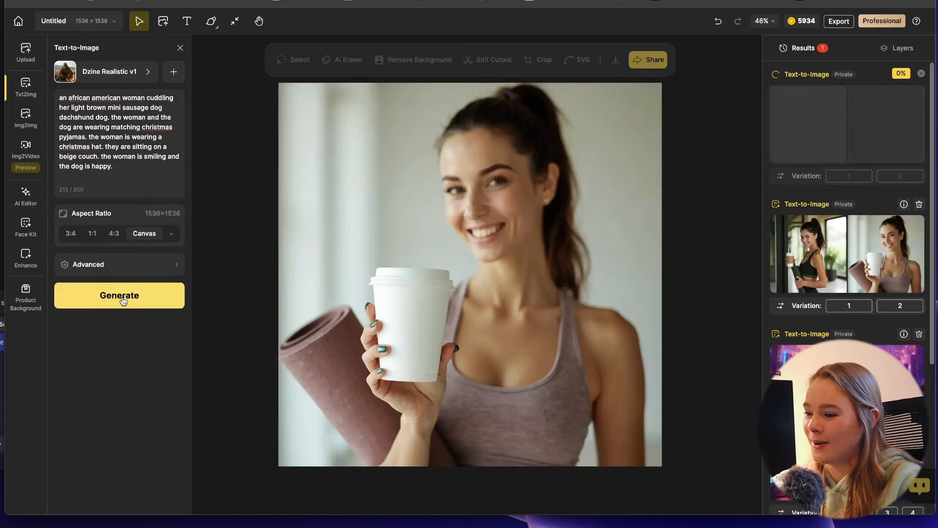
mouse_move(815, 137)
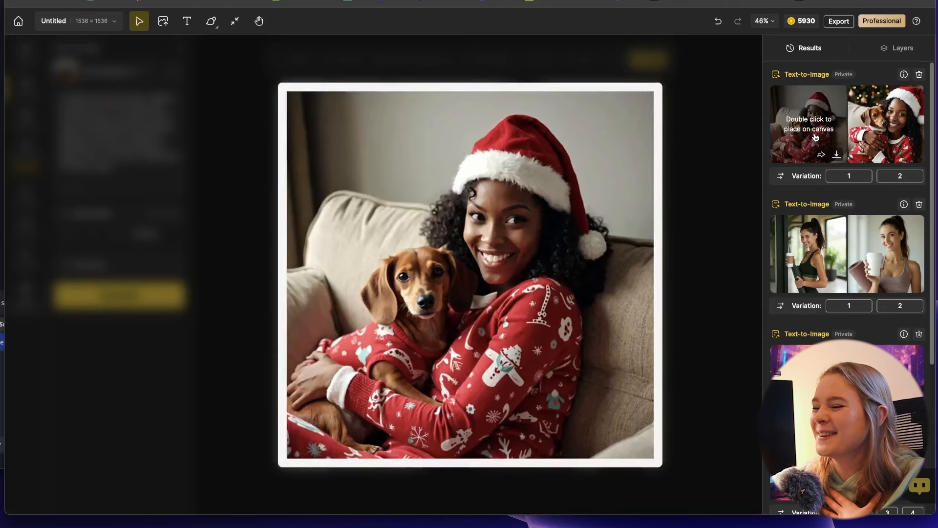
mouse_move(882, 128)
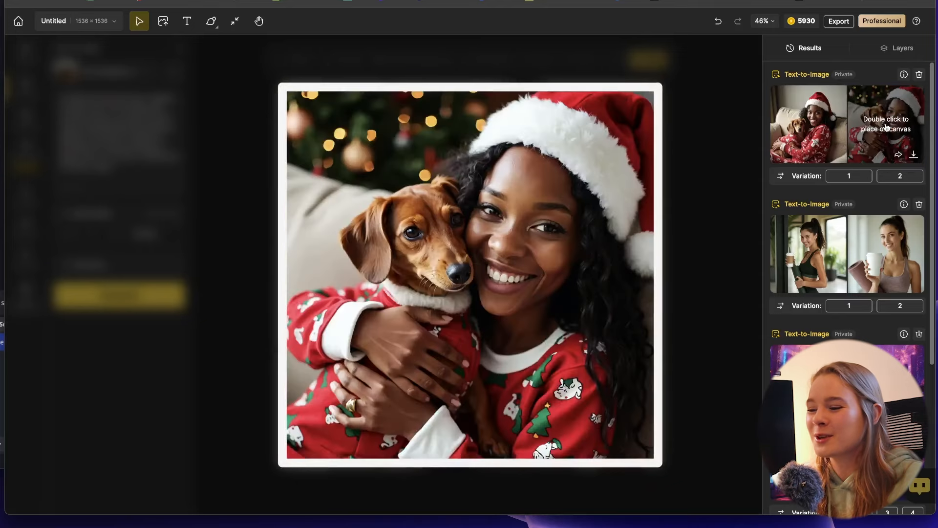